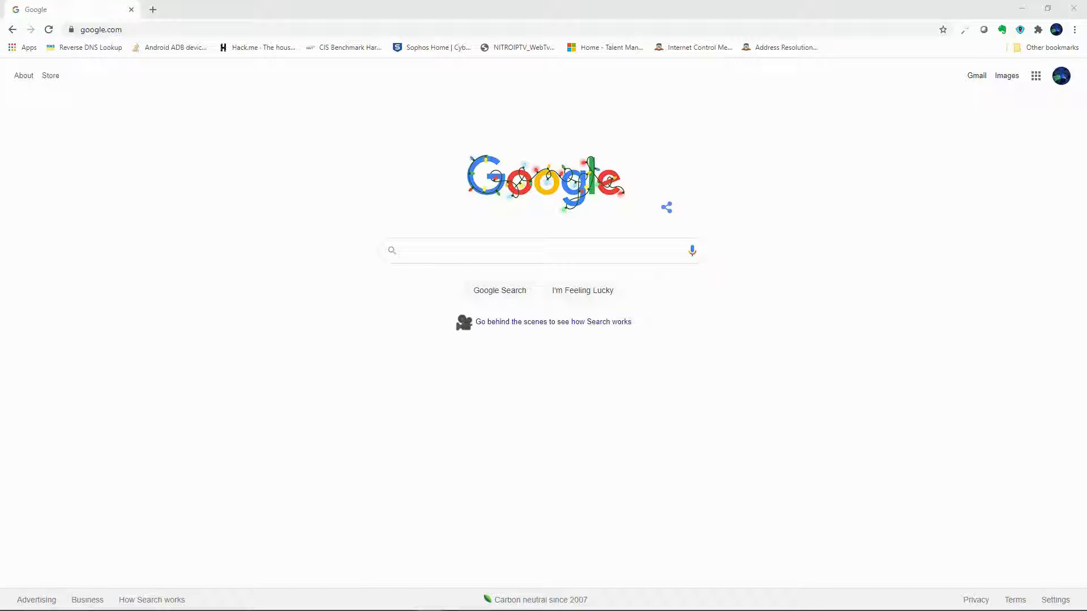
- Search the web for "Phishing" and highlight the number of results
click(422, 251)
text(Phi)
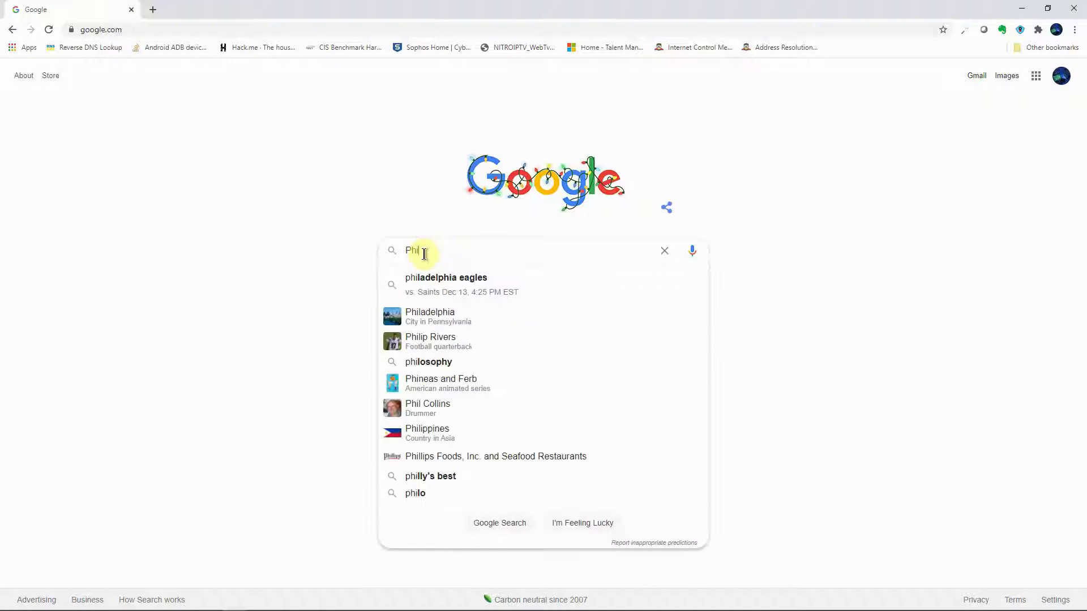
text(shing)
key(Return)
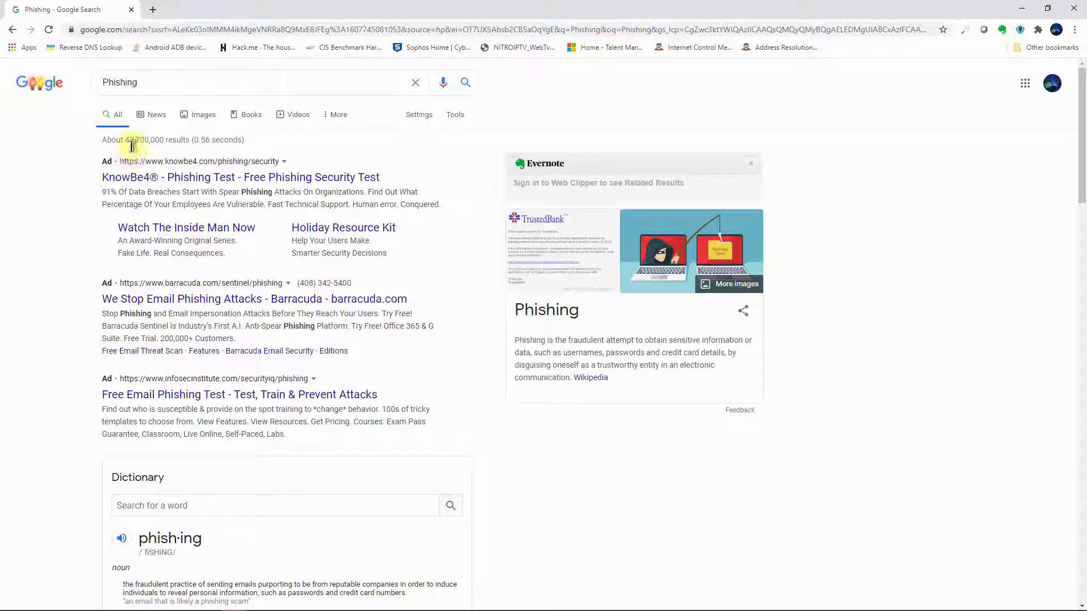
drag(139, 160, 221, 165)
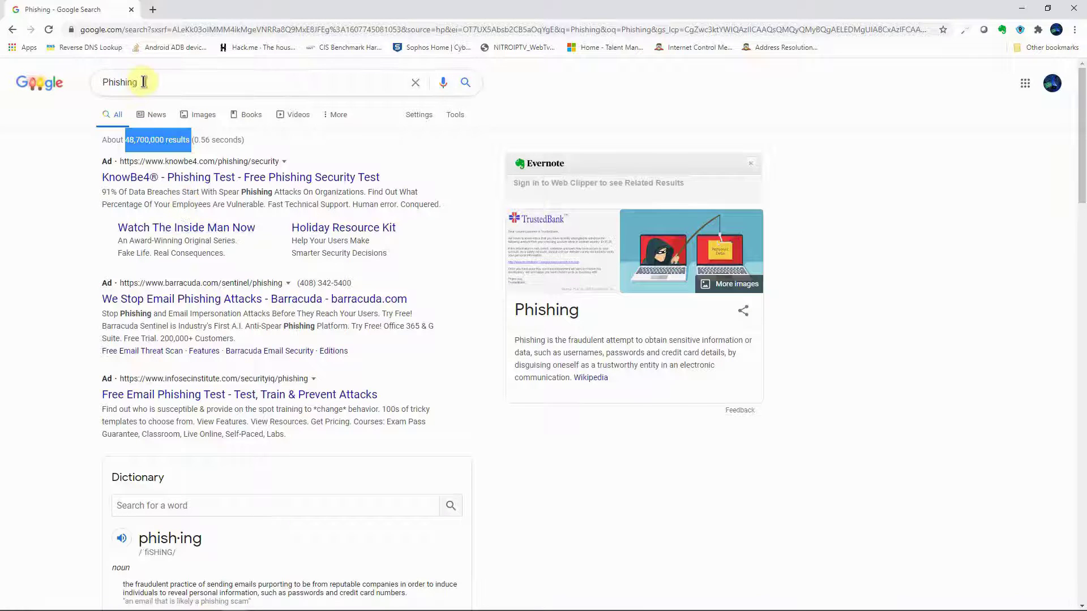
- Restrict the search to page titles with the query "intitle:Phishing" and highlight the result count
drag(141, 81, 104, 90)
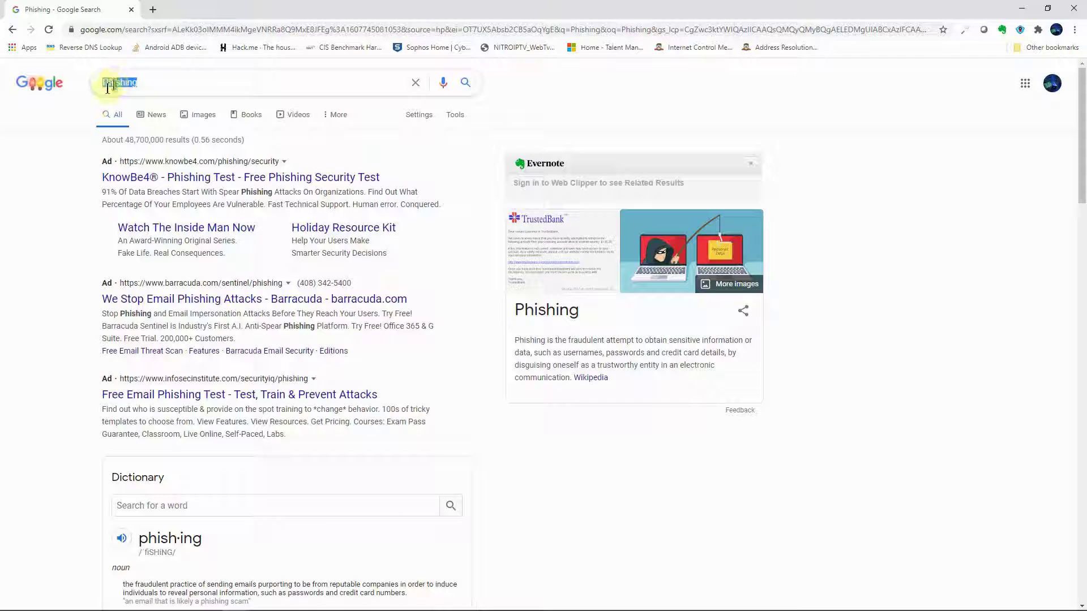
click(104, 86)
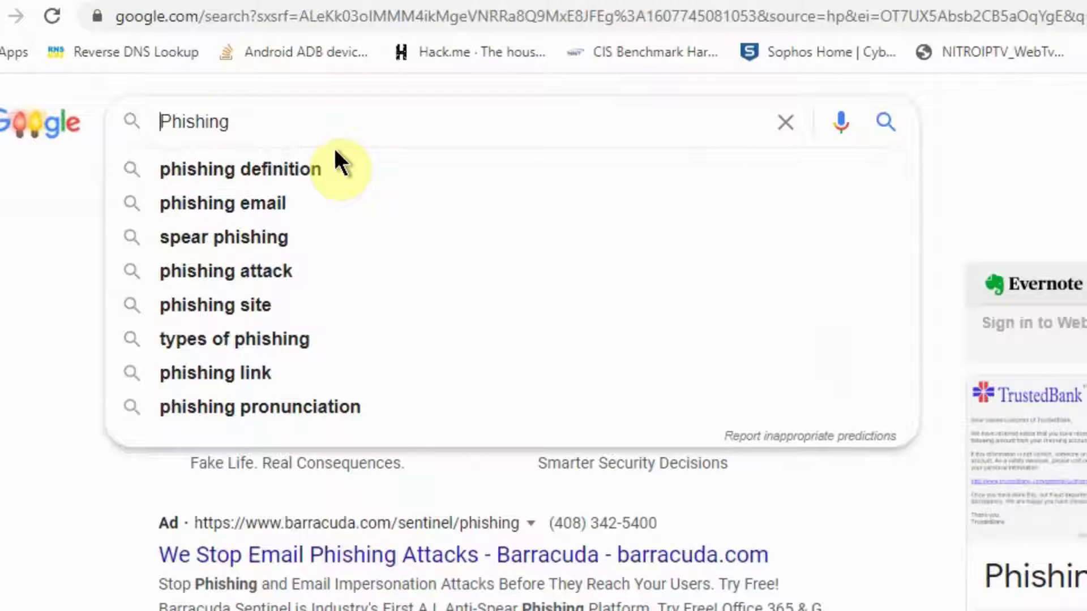
text(int)
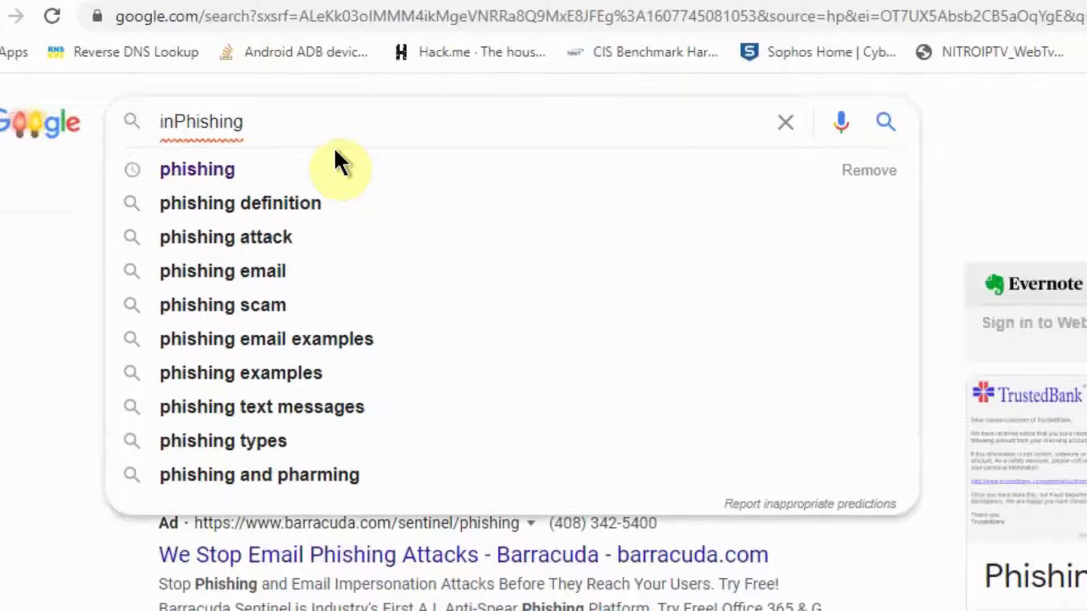
text(itle)
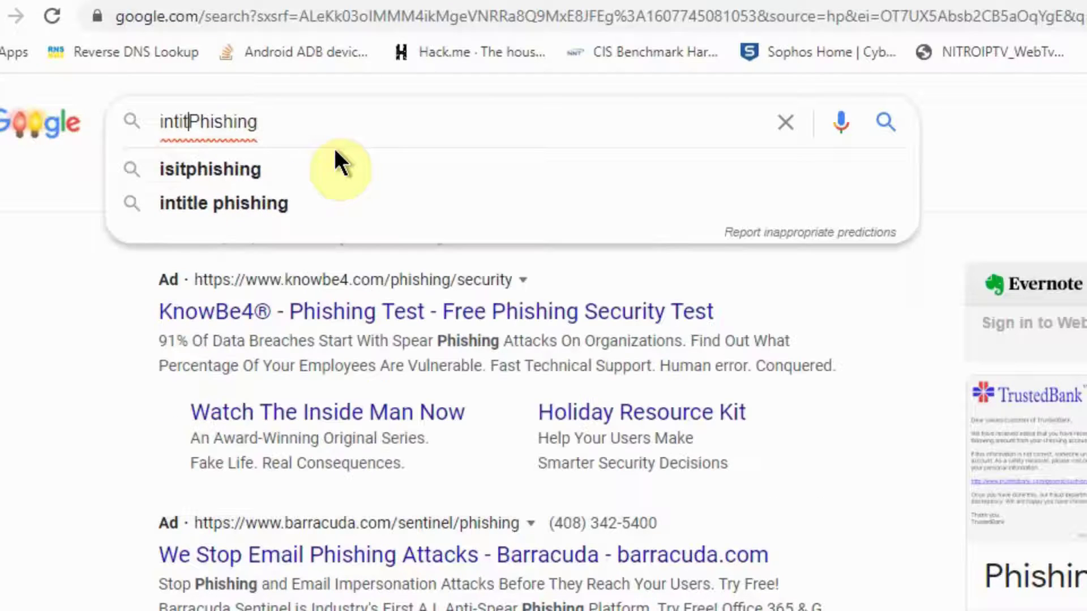
text(:)
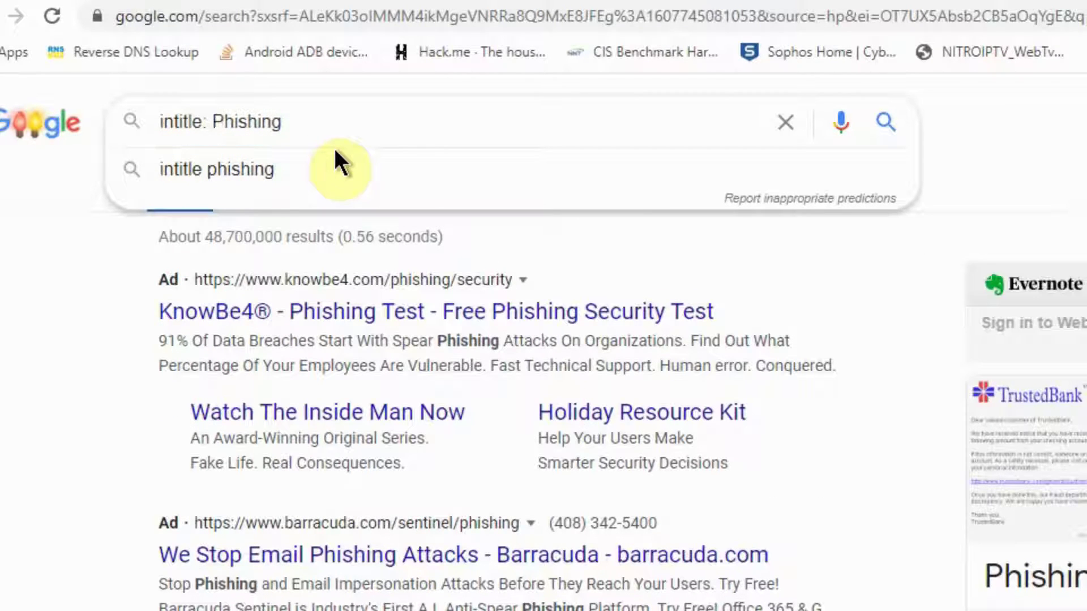
key(BackSpace)
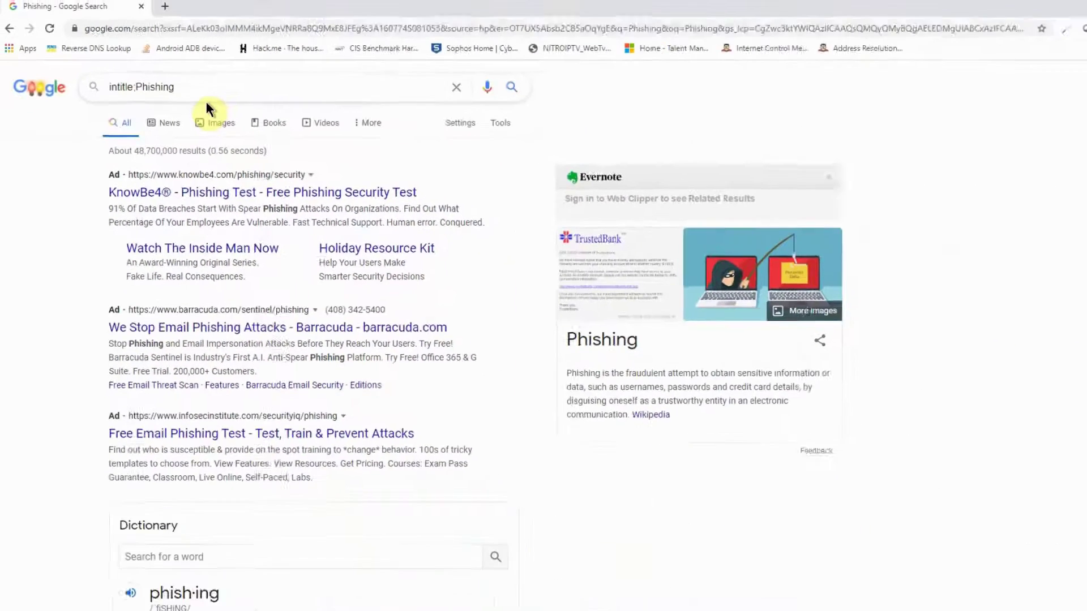
key(Return)
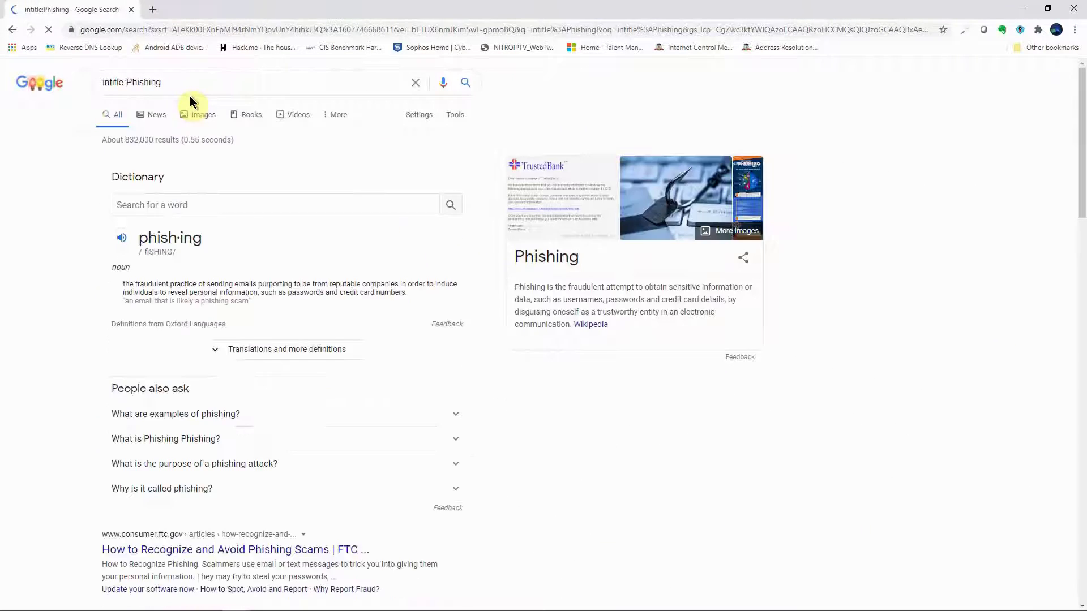
drag(124, 140, 157, 144)
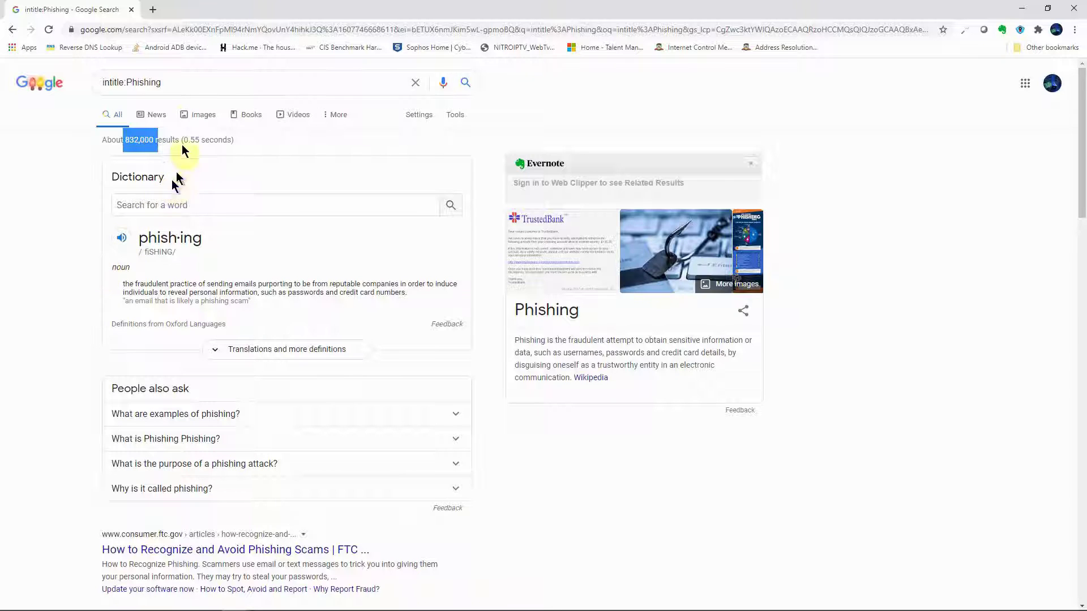
- Narrow the title search to PDF documents by adding "filetype:pdf" to the query and run it
click(181, 84)
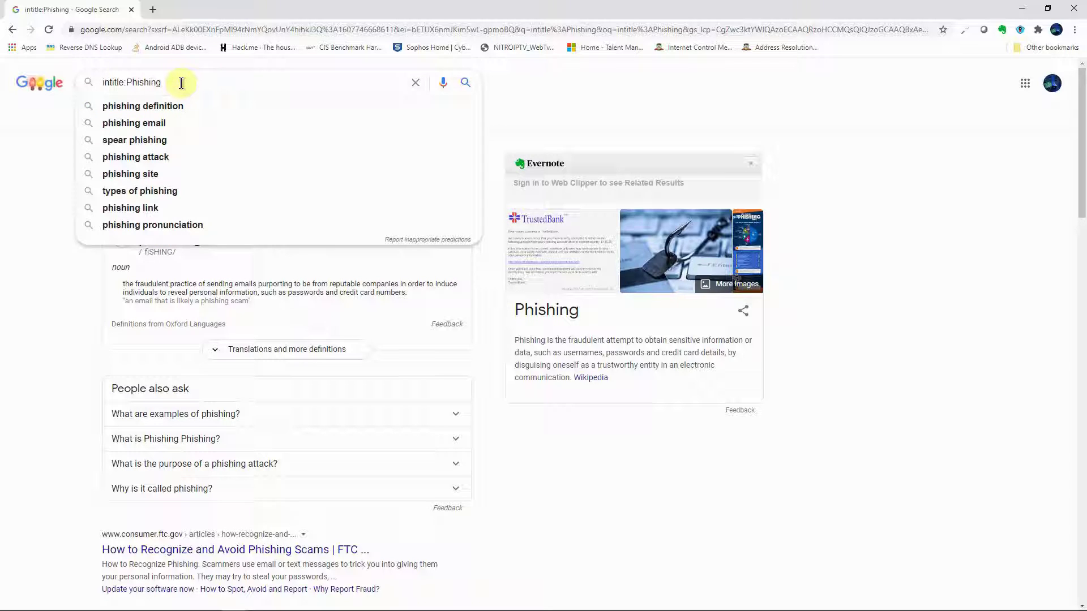
click(48, 153)
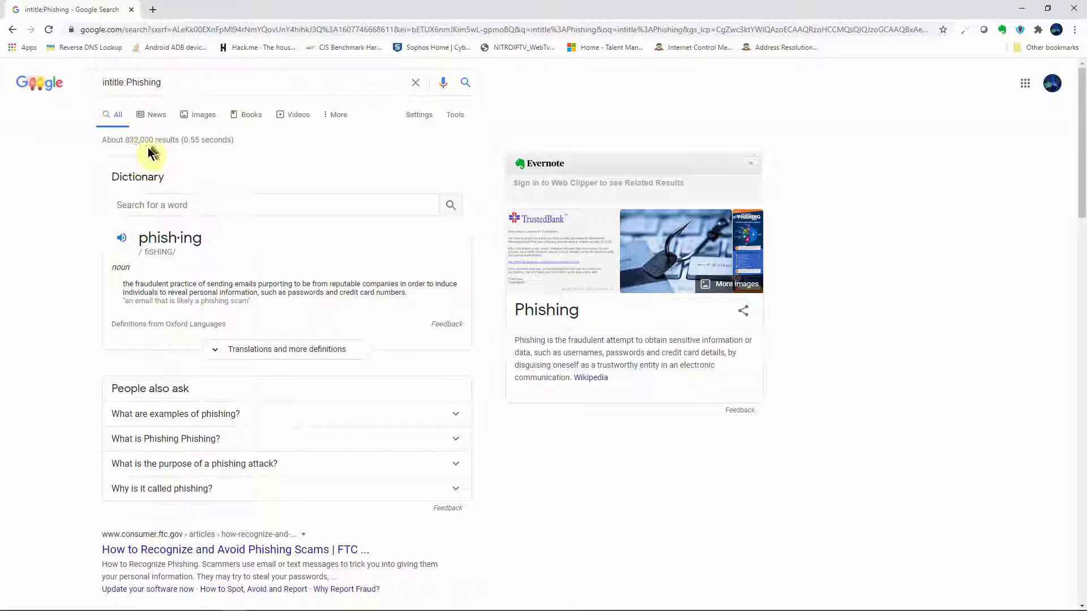
click(180, 84)
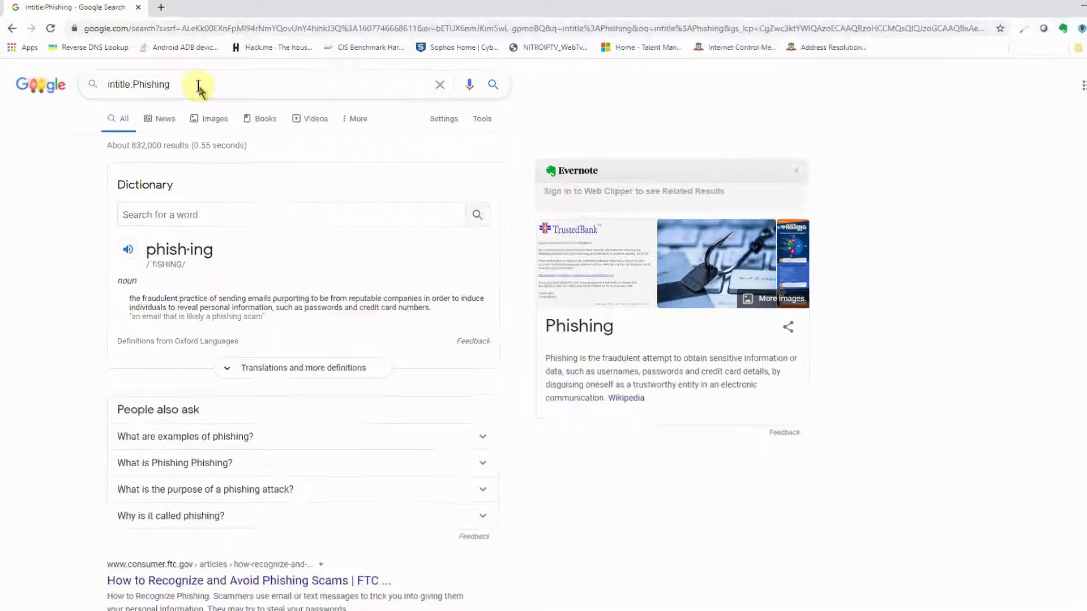
text(filetype:)
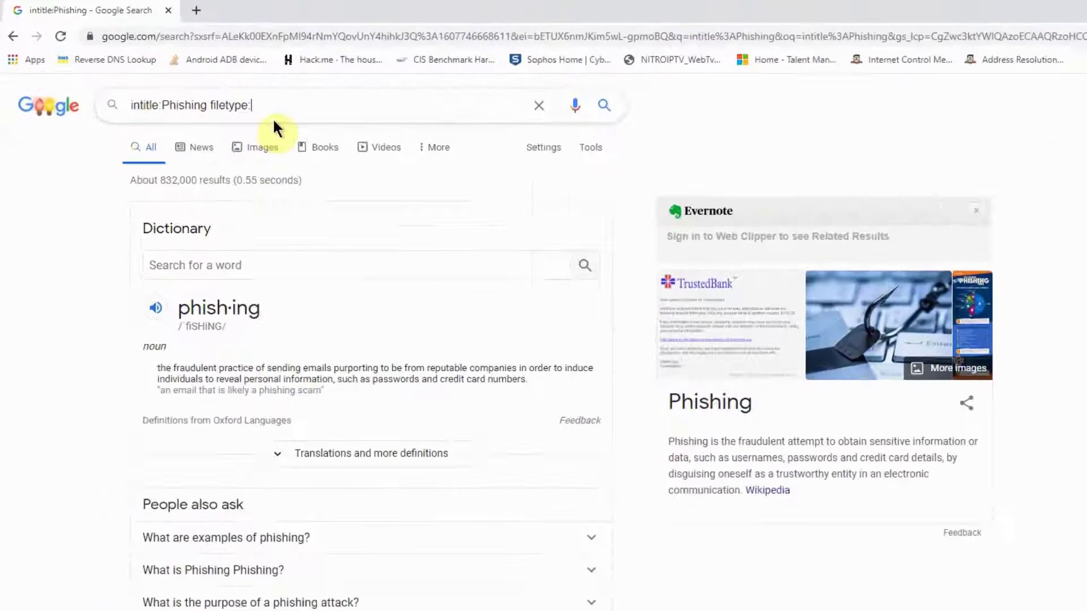
text(pdf)
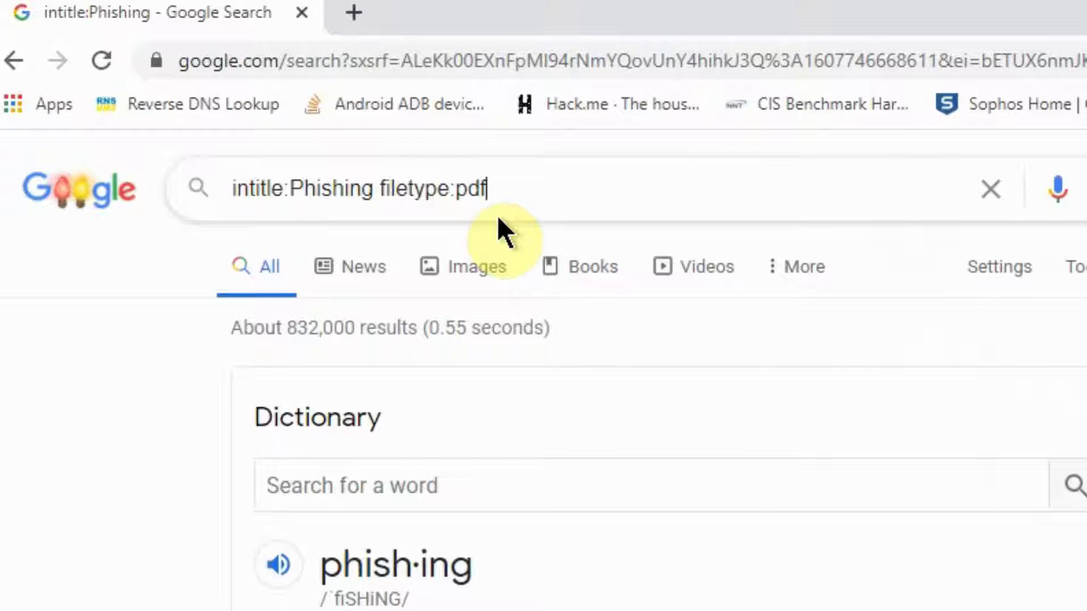
key(Return)
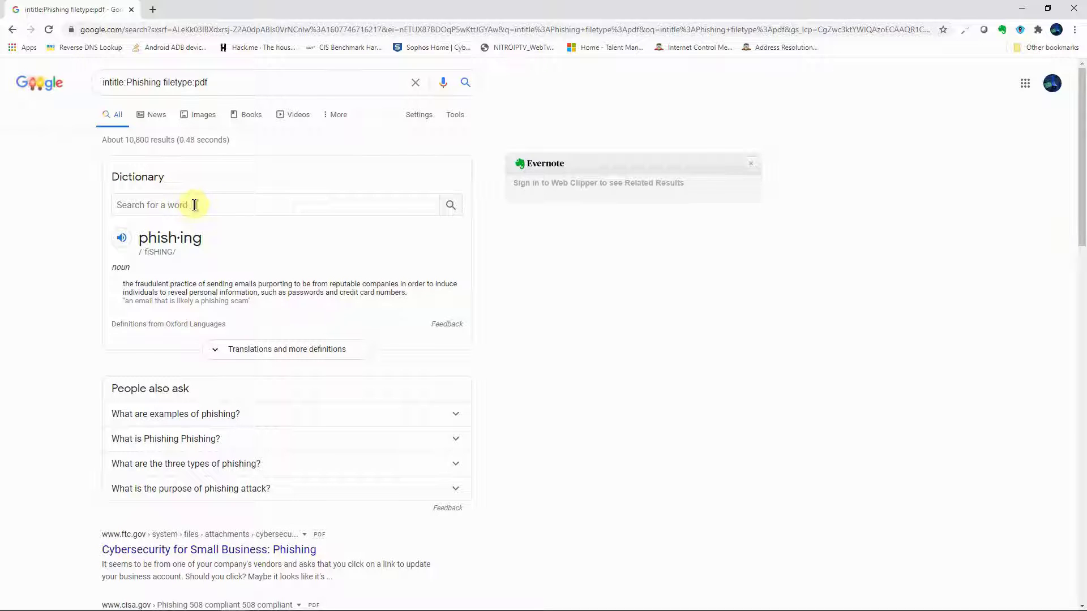
- Look through the PDF search results and highlight the number of results found
scroll(440, 297, down, 7)
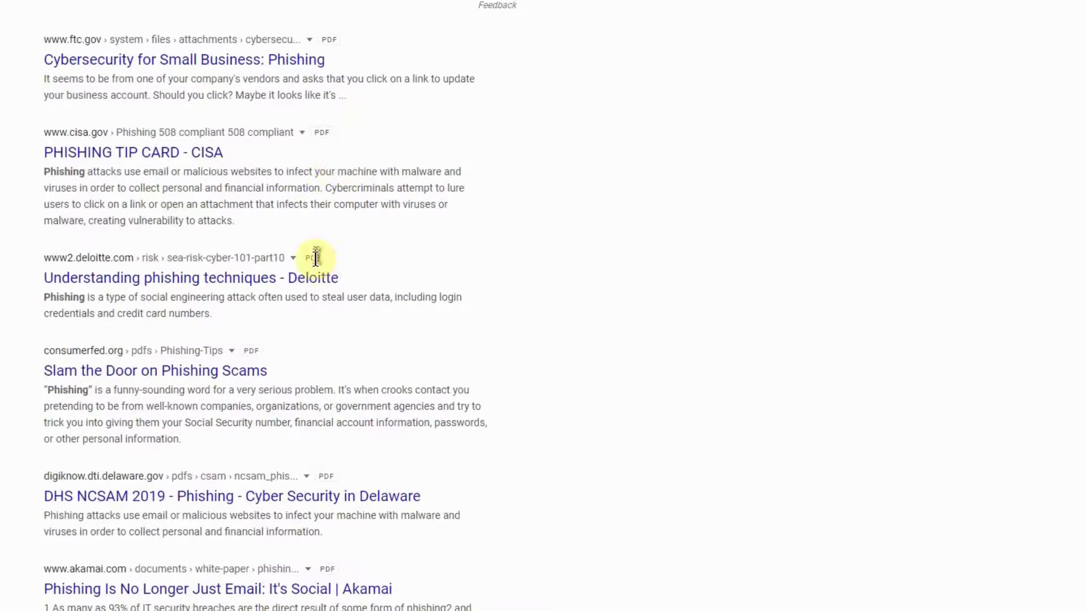
scroll(340, 311, up, 9)
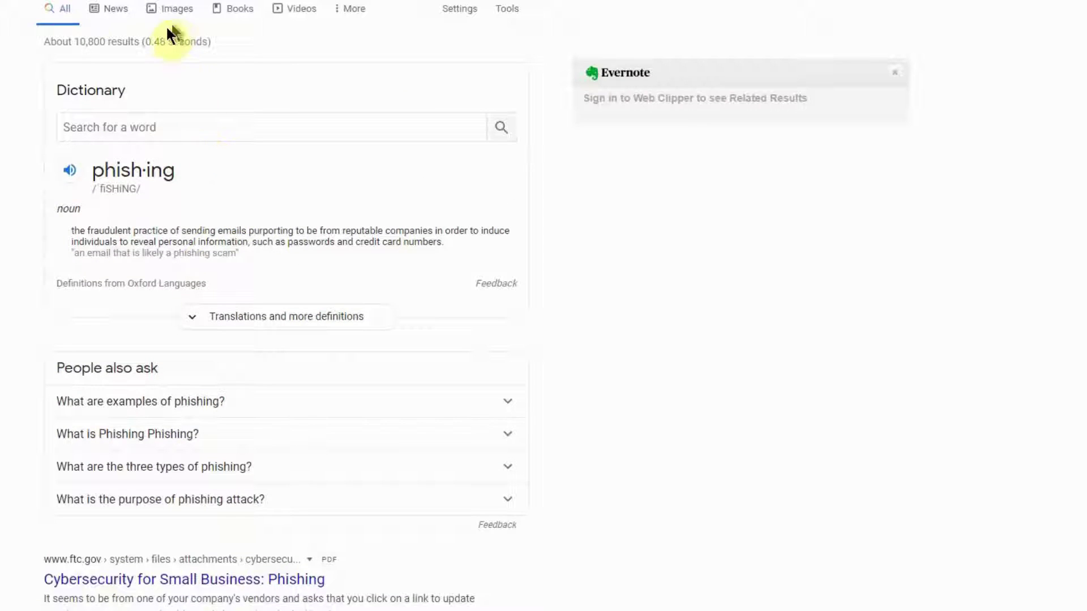
drag(74, 41, 109, 45)
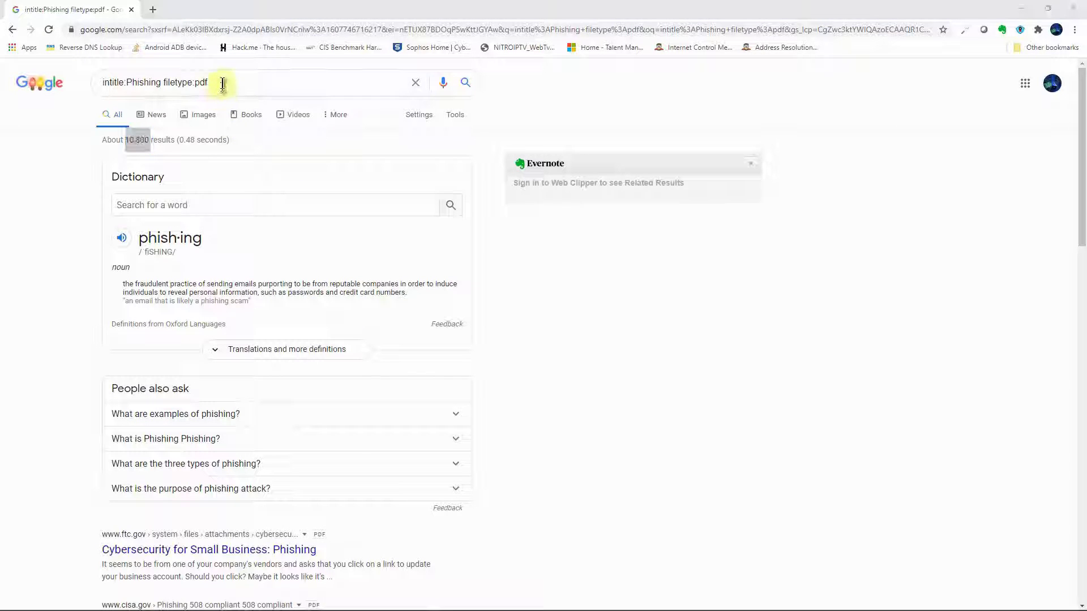
- Clear the title and file type query completely from the search box
drag(219, 84, 72, 76)
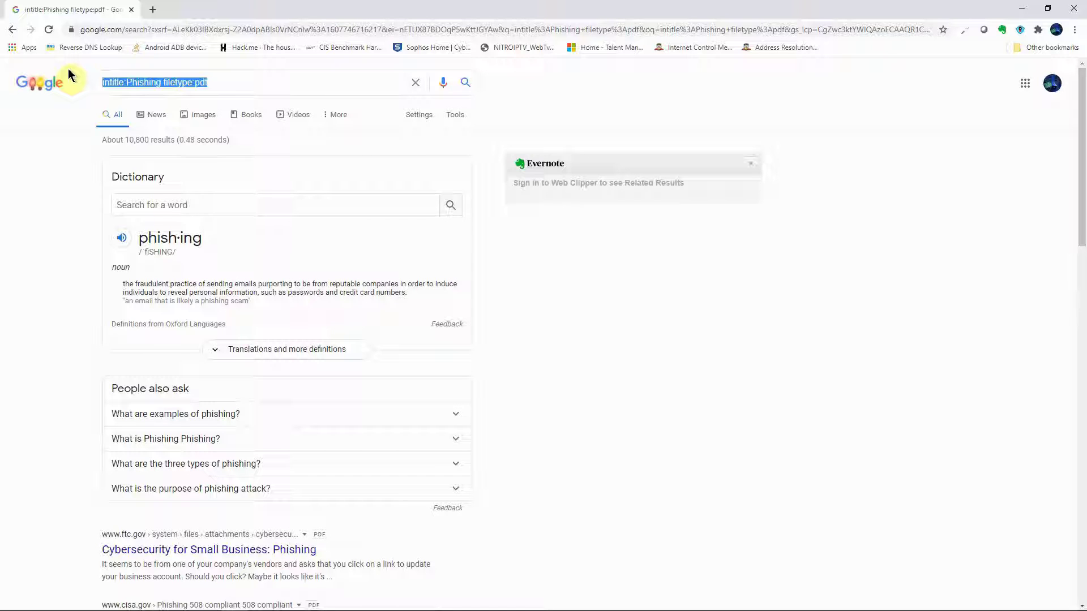
text(site)
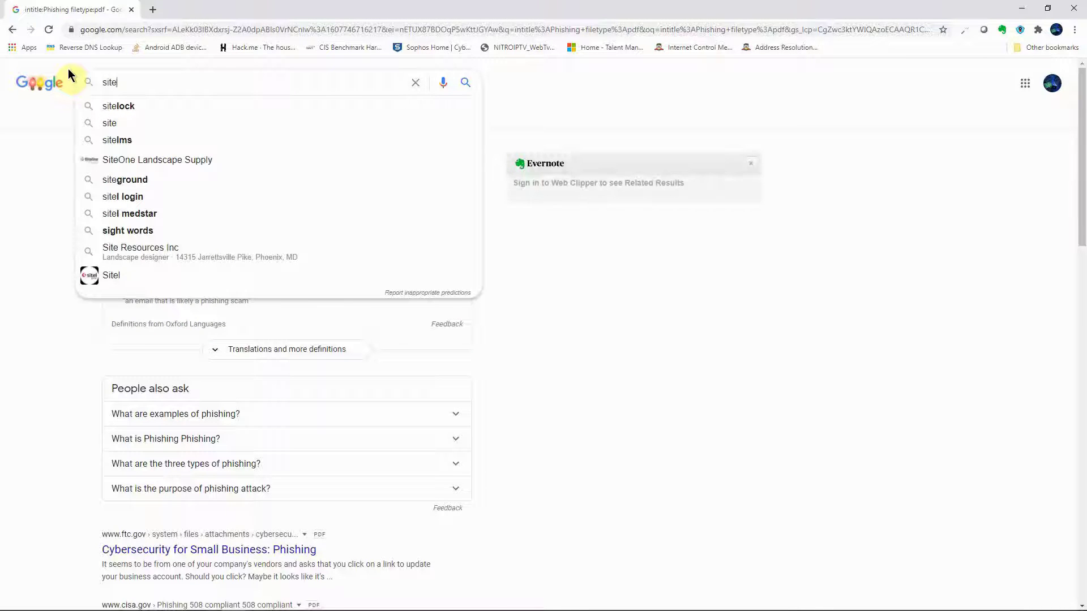
key(BackSpace)
key(BackSpace)
key(BackSpace)
key(BackSpace)
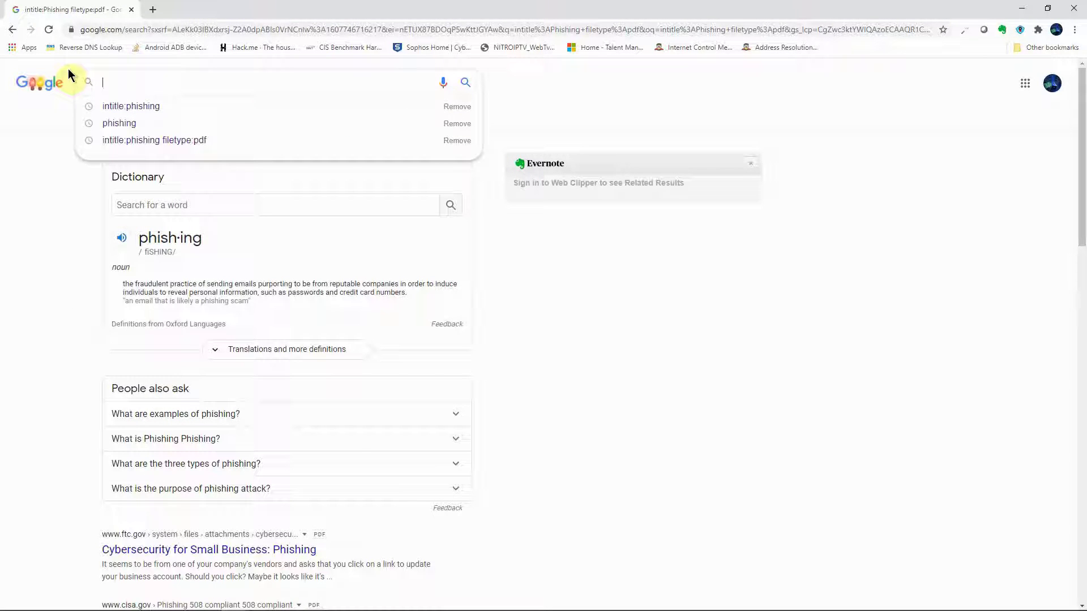
click(768, 361)
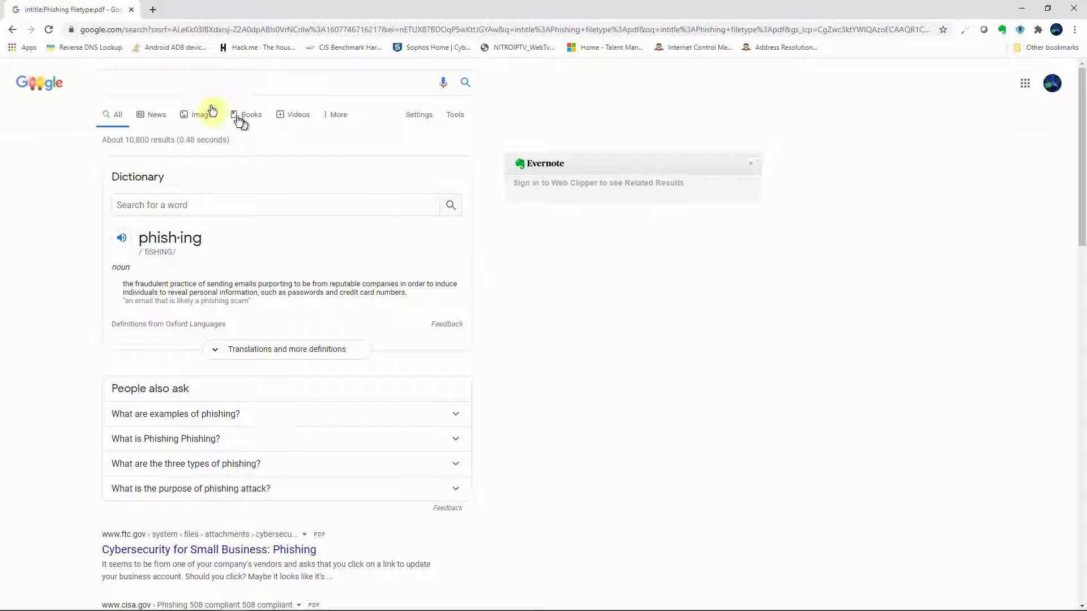
- Search the web for a person's full name and highlight the result count
click(173, 88)
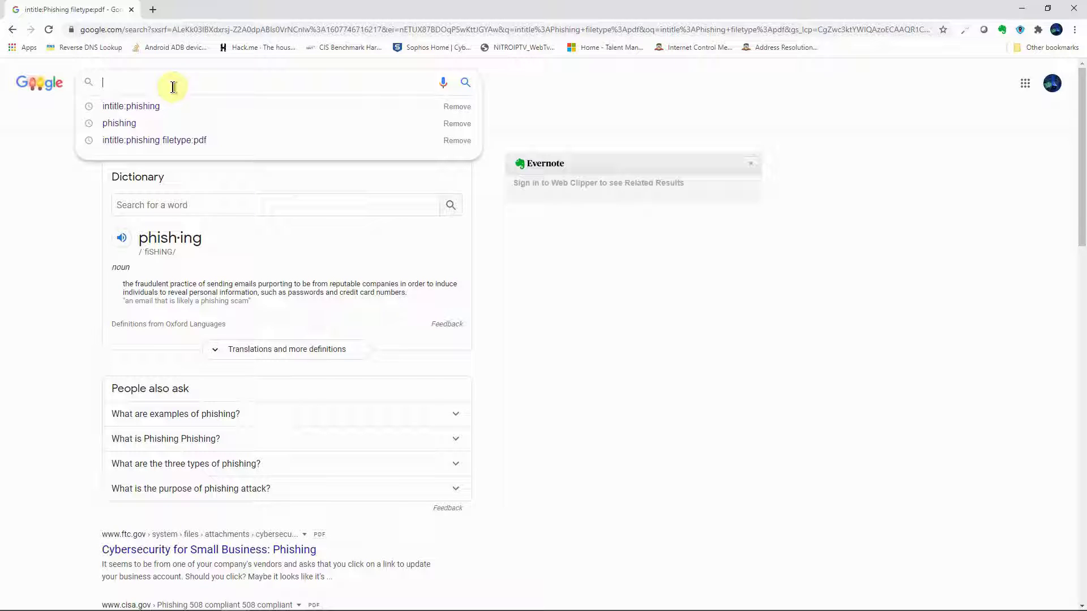
text(John )
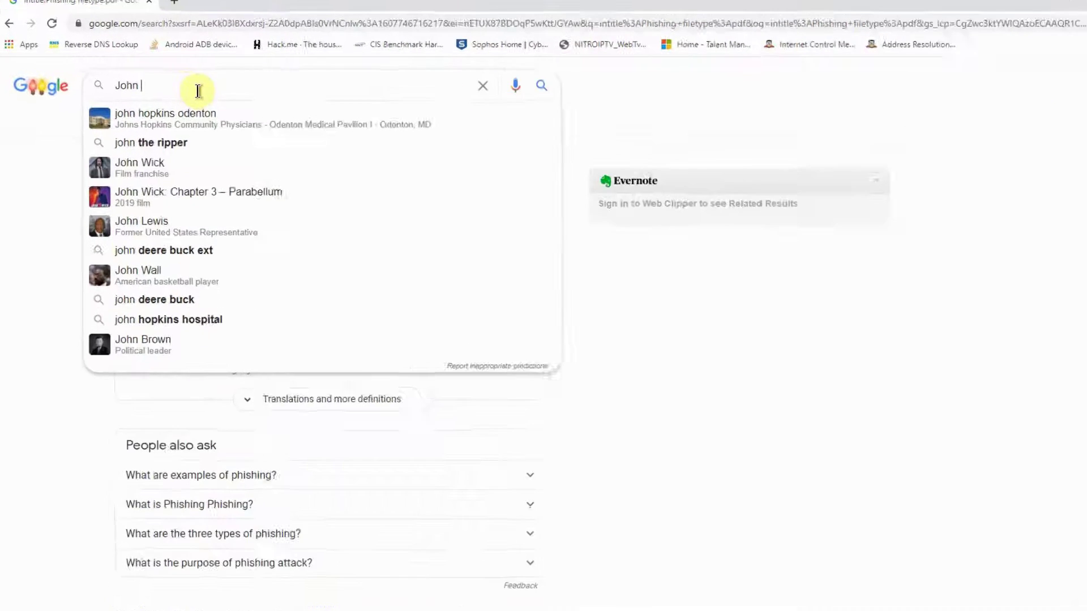
text(S)
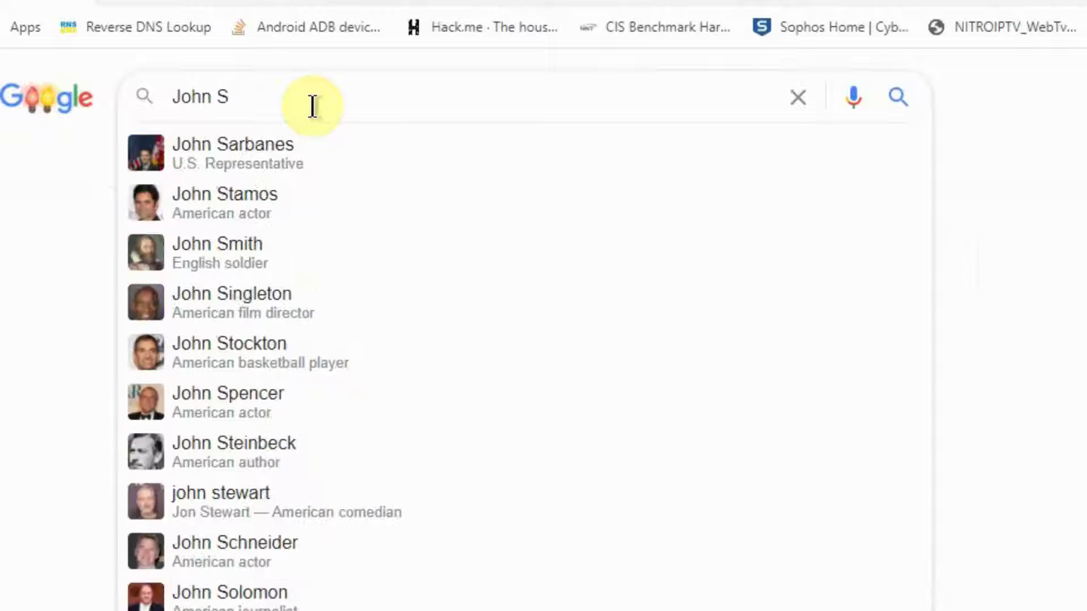
text(mith)
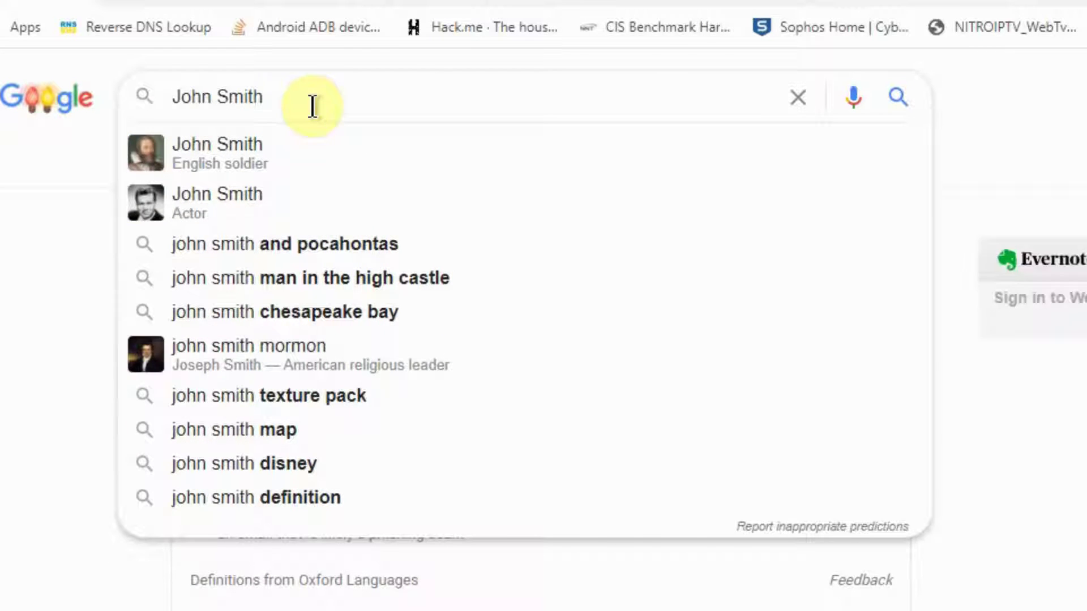
key(Return)
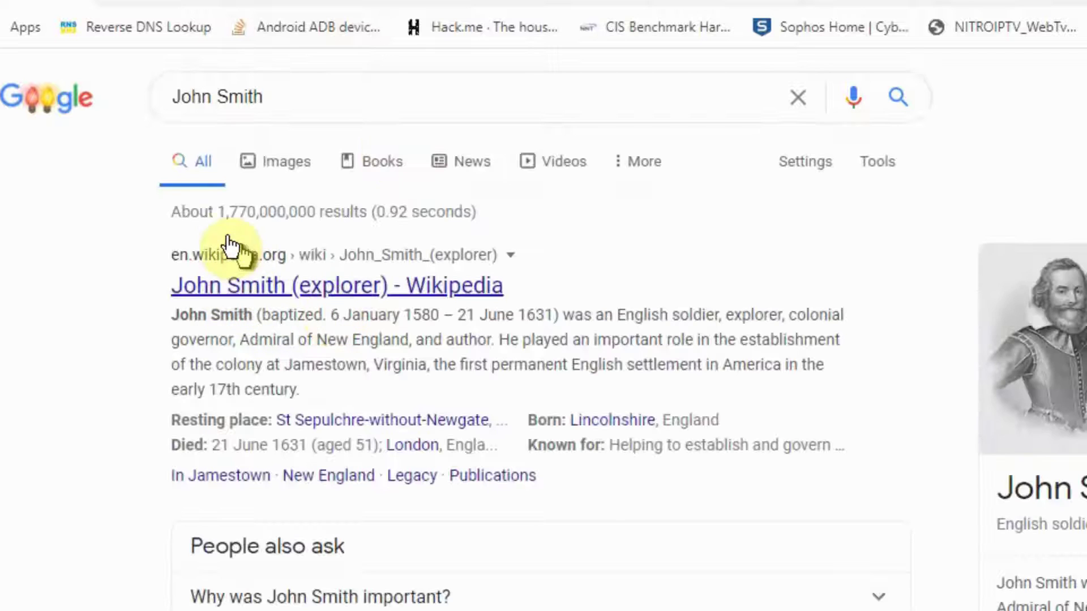
drag(321, 214, 172, 212)
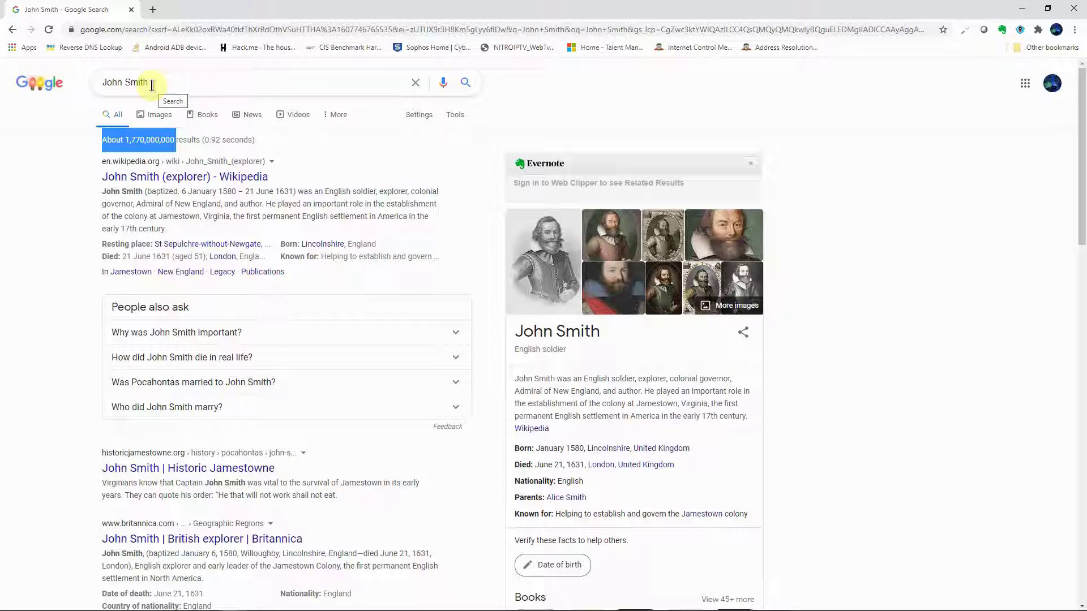
- Restrict the name search to one website by adding "Site:umgc.edu" before the name, run it and highlight the result count
click(104, 85)
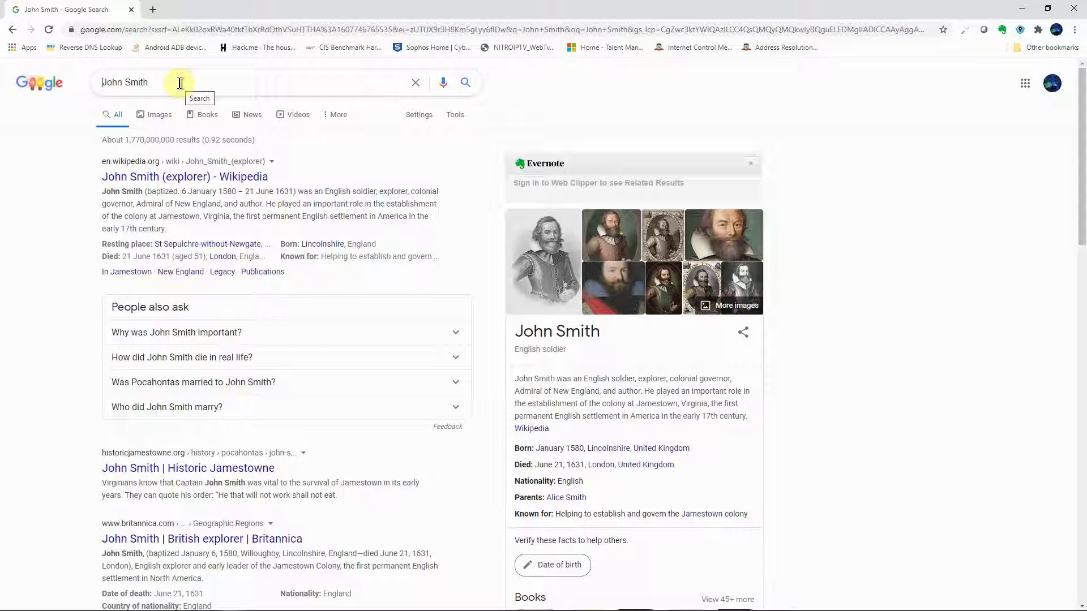
text(Site)
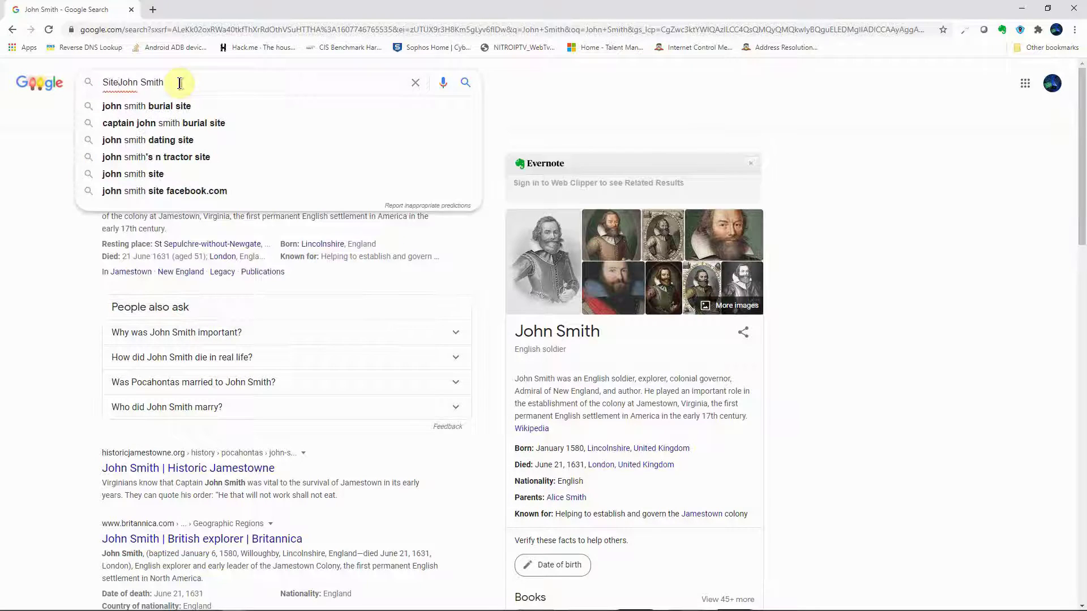
text(:um)
text(gc)
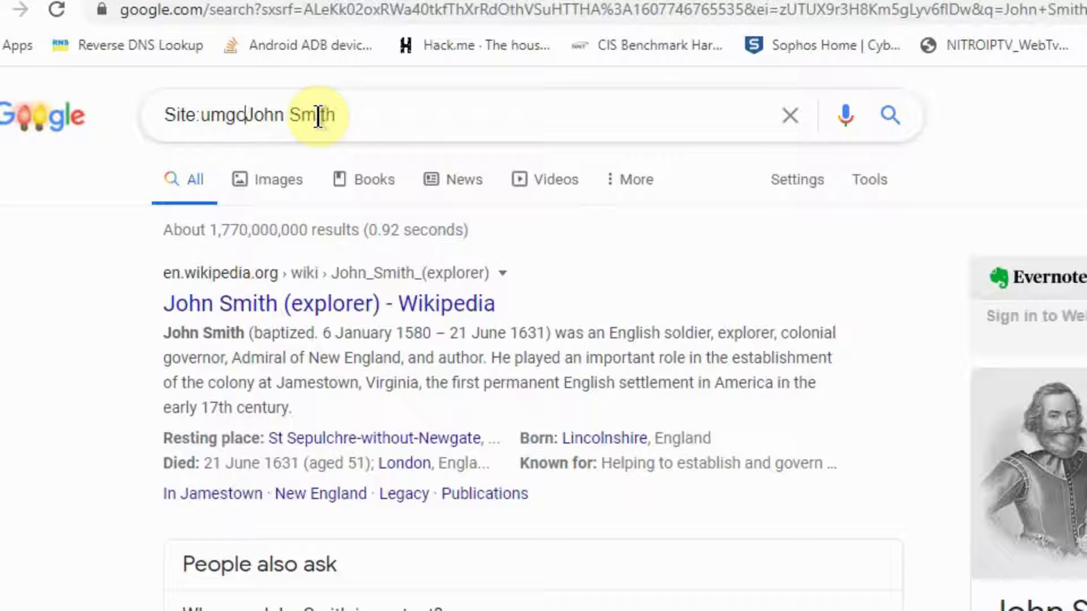
text(.edu)
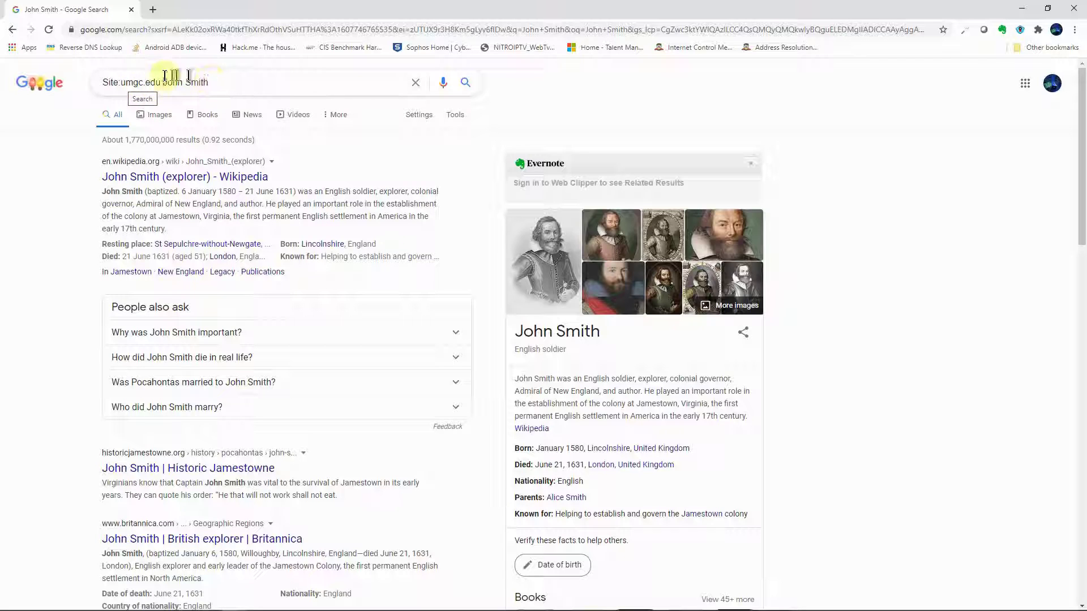
click(238, 85)
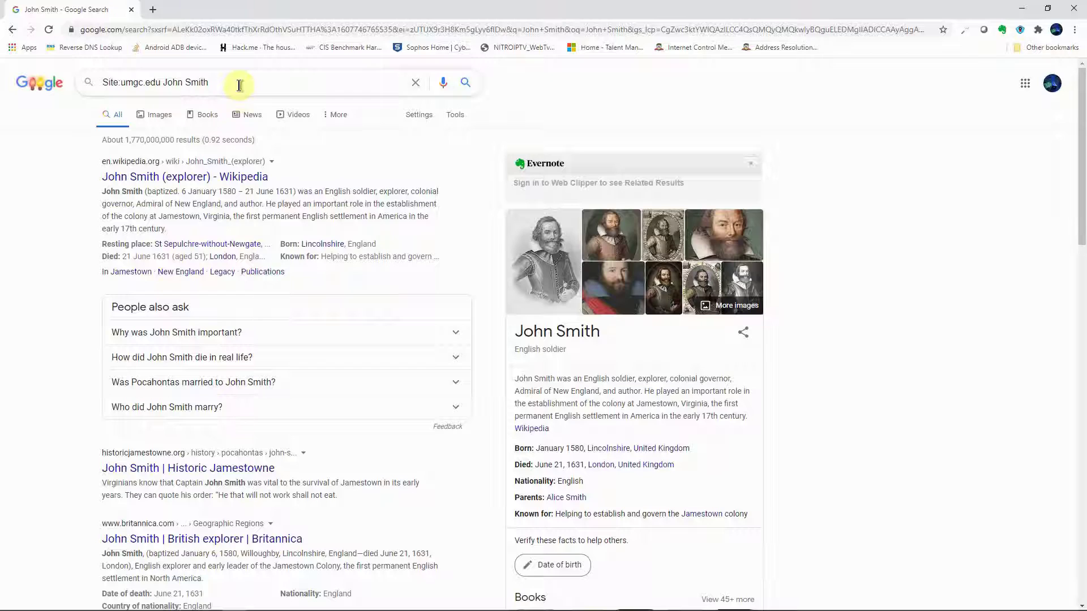
key(Return)
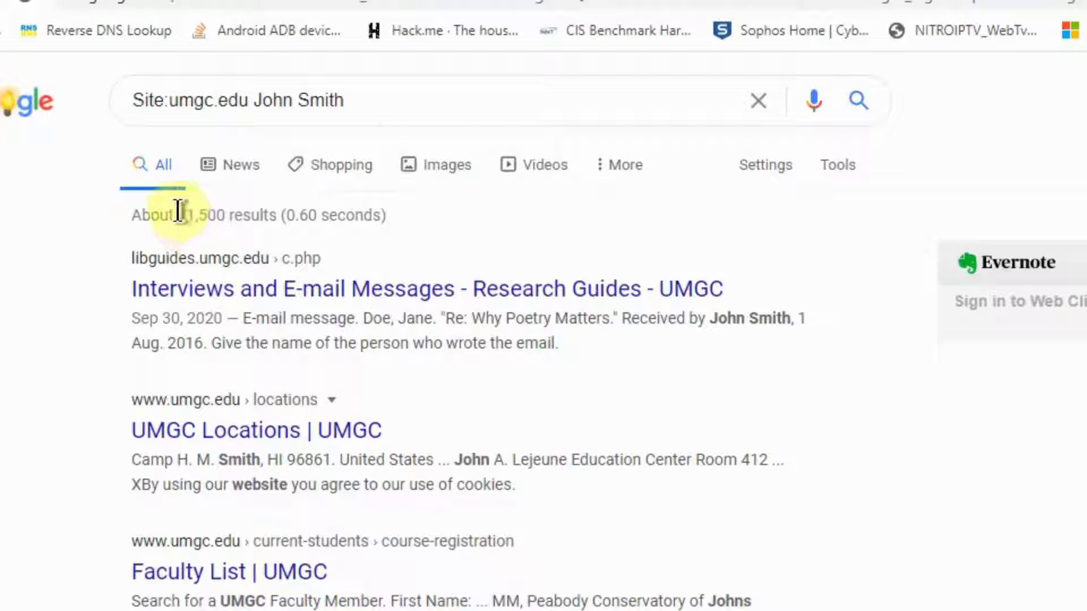
drag(178, 215, 272, 217)
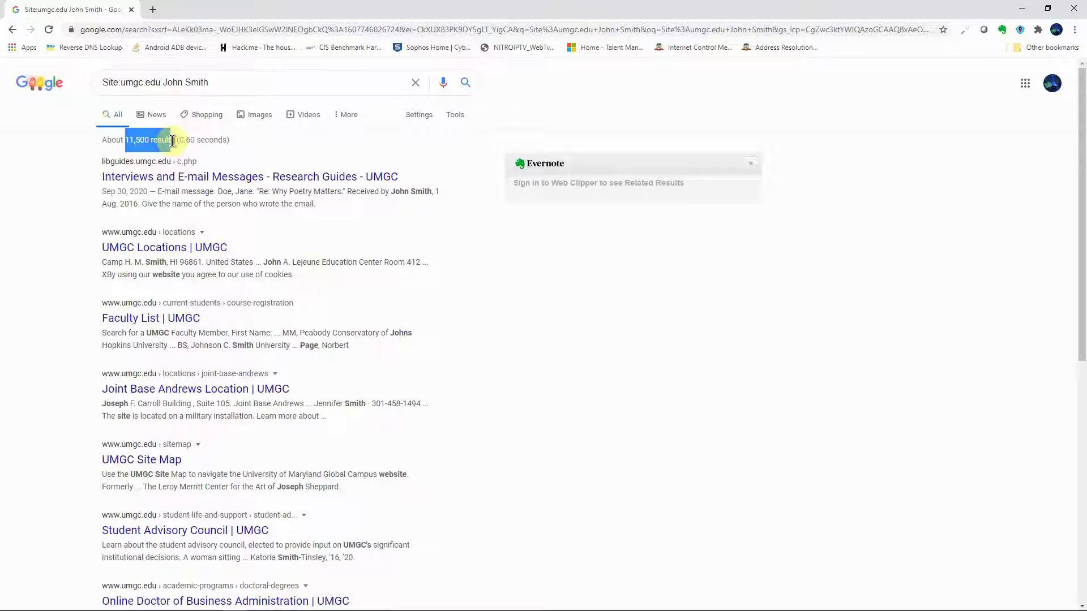
- Replace the query with the earlier search "intitle:phishing filetype:pdf" and highlight its result count
drag(218, 83, 96, 84)
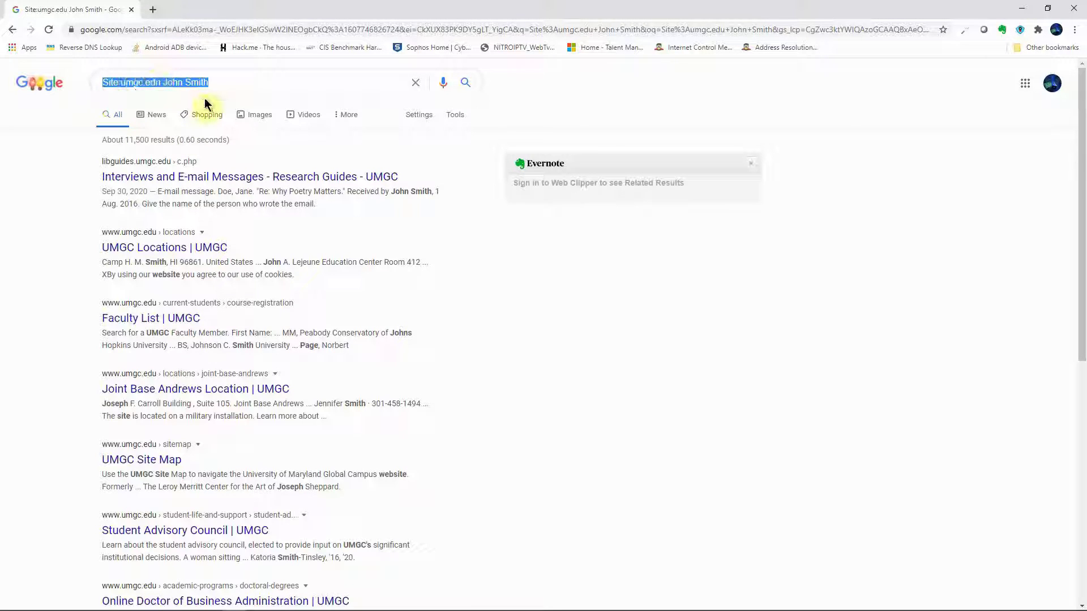
text(int)
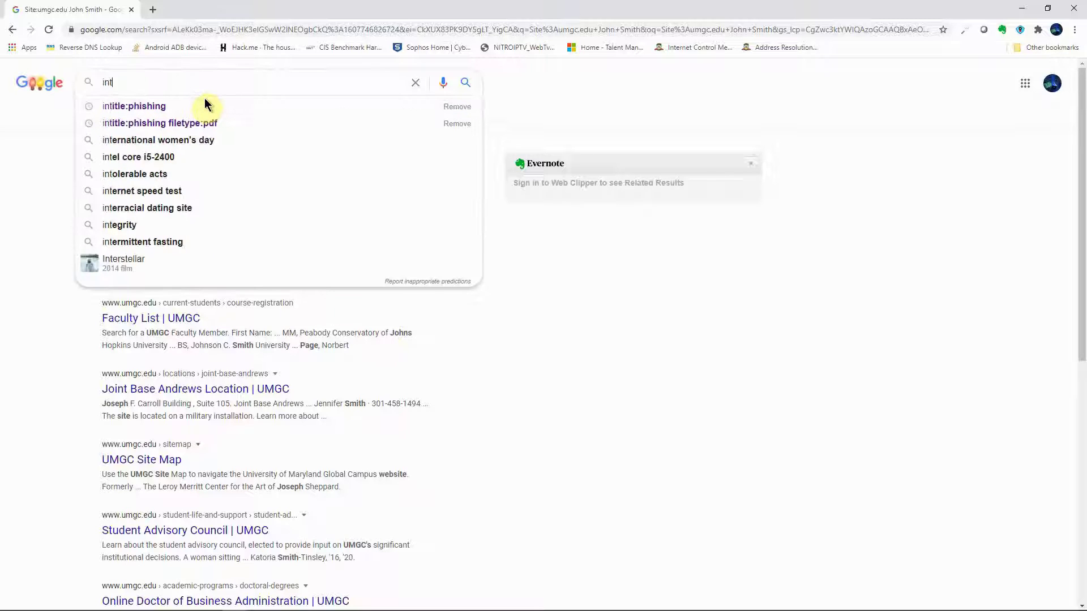
click(185, 122)
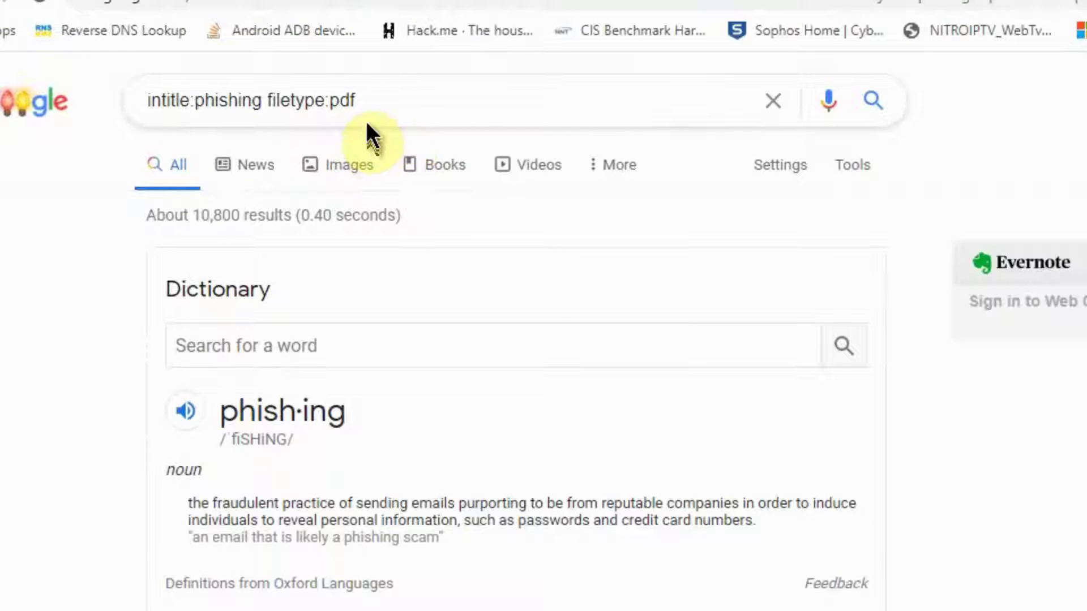
drag(192, 213, 296, 215)
- Limit the phishing PDF search to Harvard's website by adding "site:harvard.edu" to the query and run it
click(372, 102)
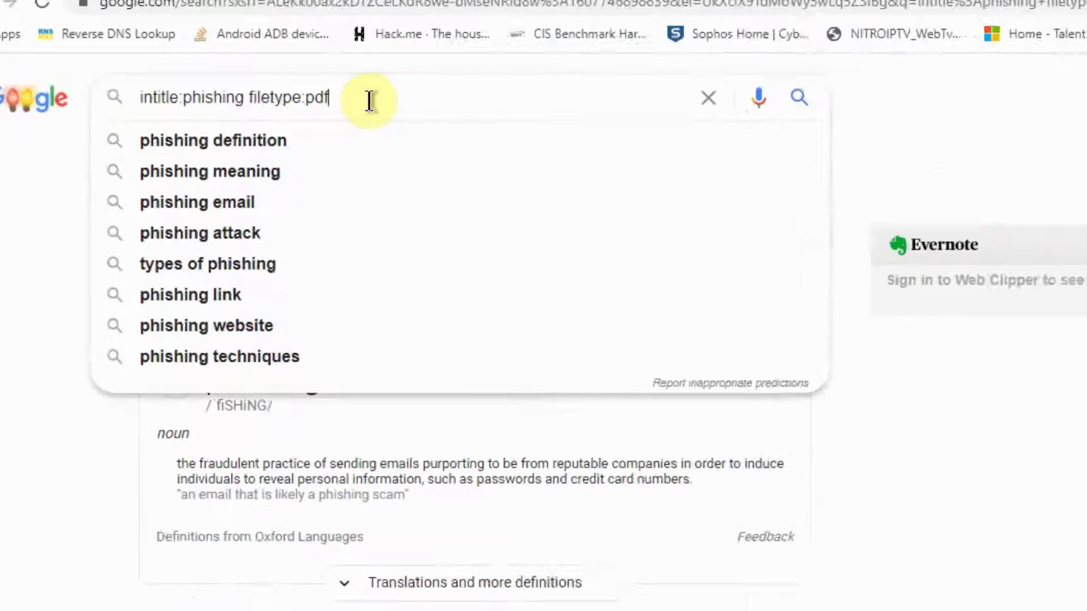
text(site)
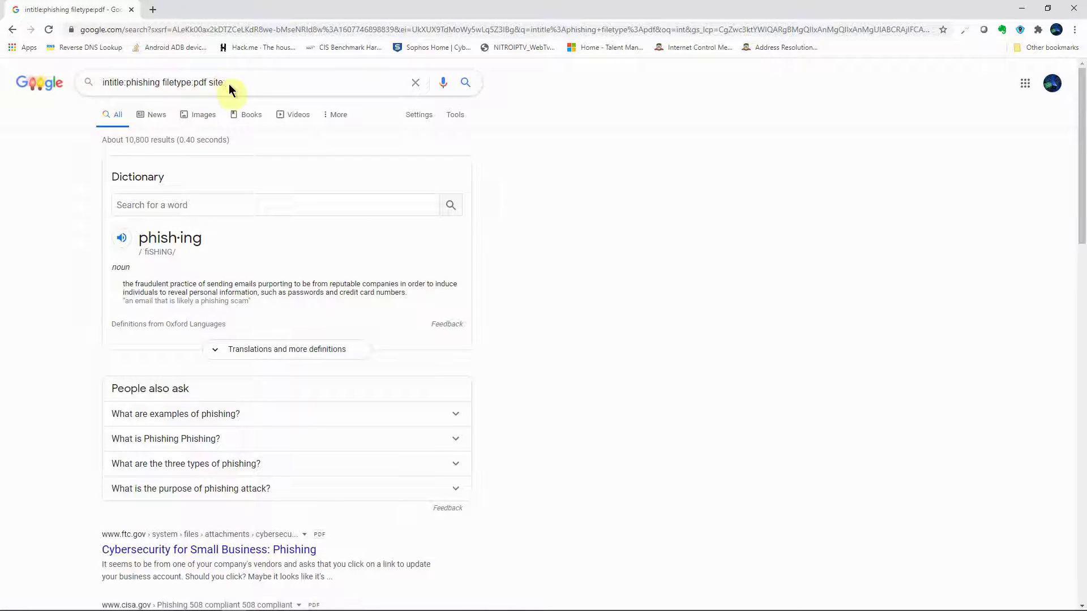
text(:)
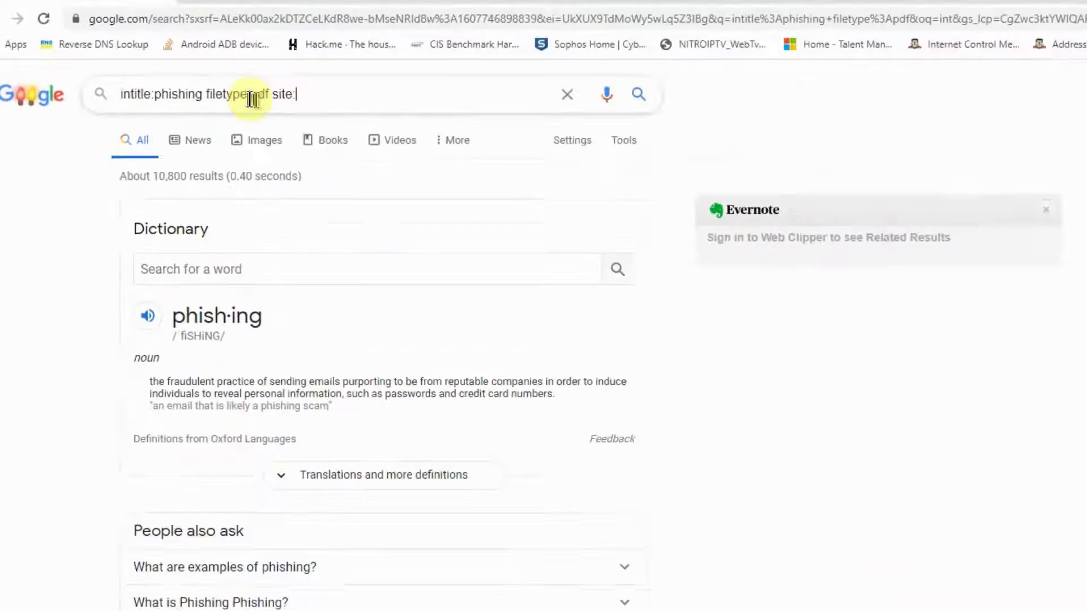
text(harvard)
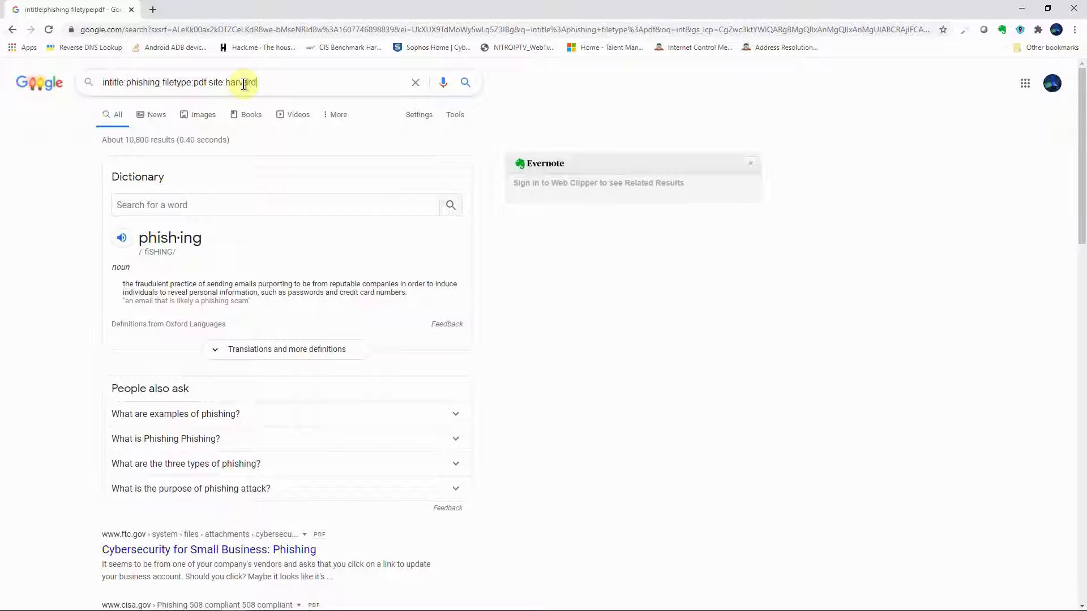
text(.edu)
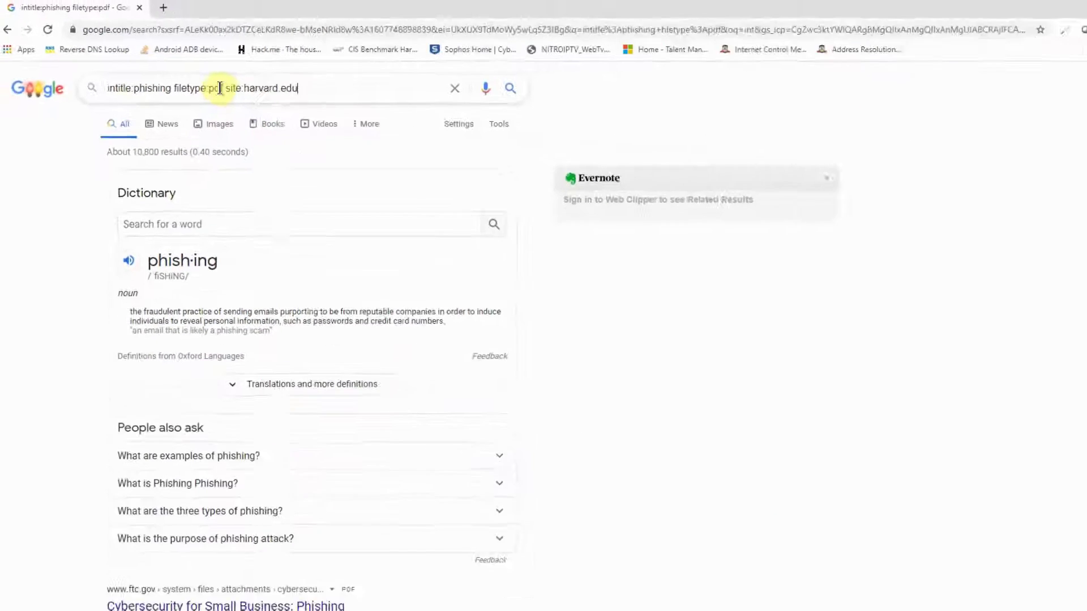
drag(125, 140, 164, 139)
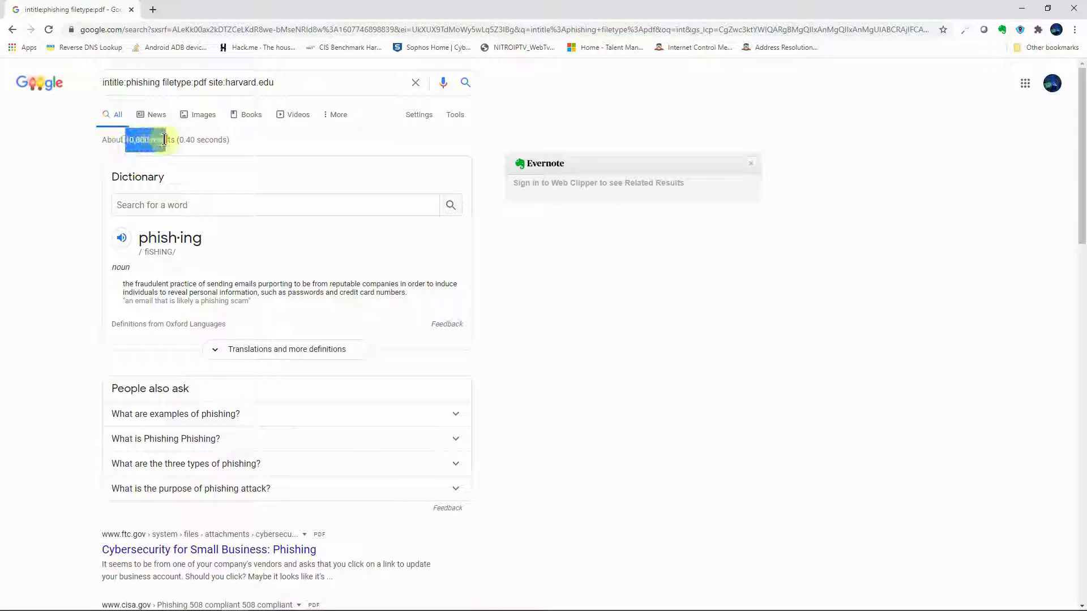
click(279, 82)
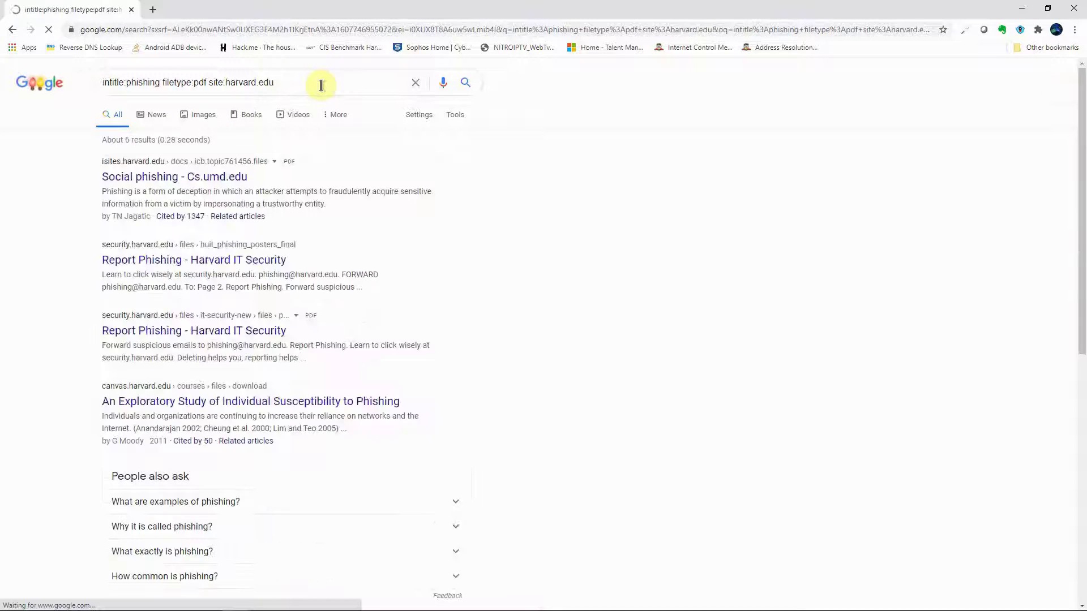
- Highlight the result count of the Harvard phishing search and review the operators in its query
drag(114, 226, 214, 231)
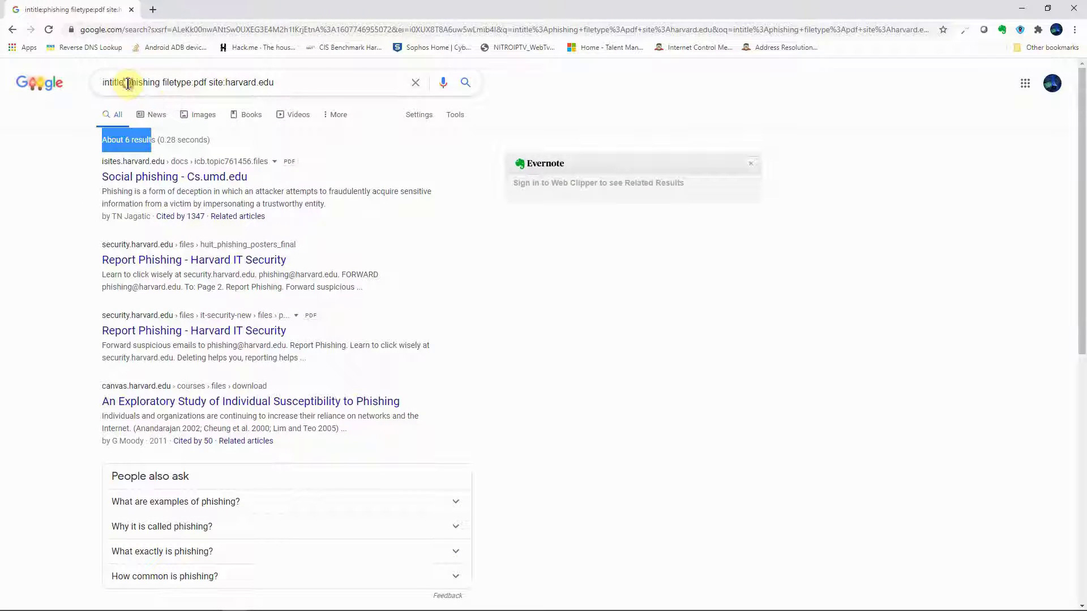
drag(126, 83, 143, 83)
click(286, 89)
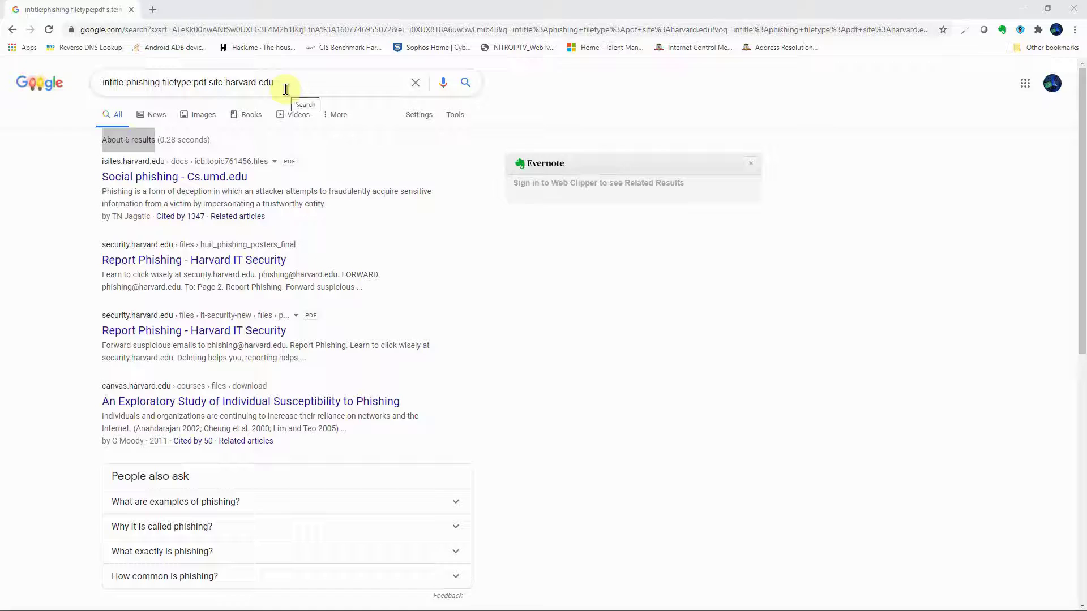
- Replace the whole query with "social sciences" and run the search
drag(284, 84, 103, 84)
text(so)
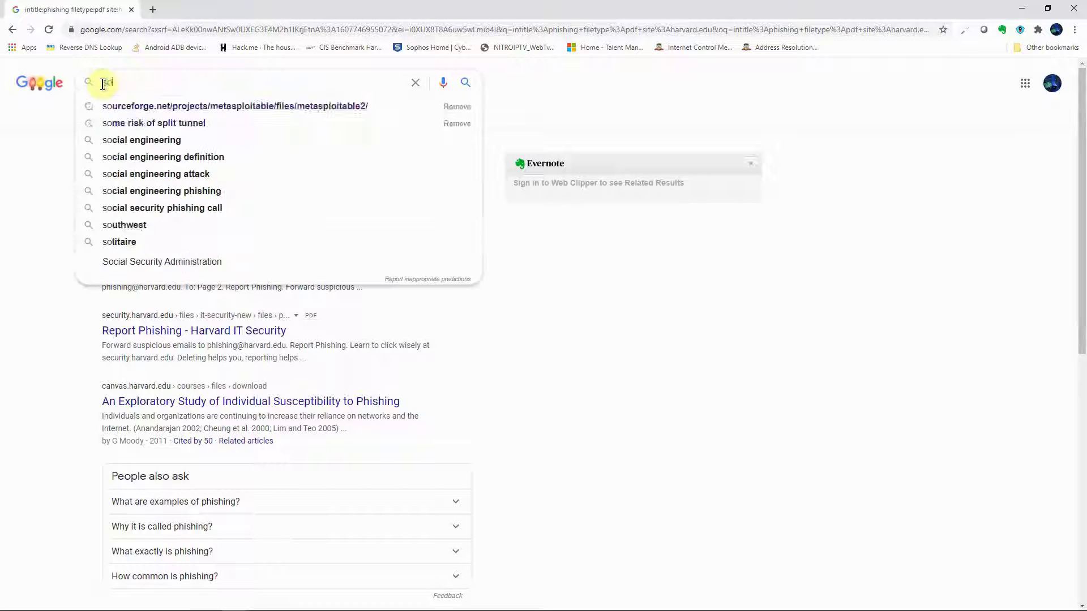
text(cial science)
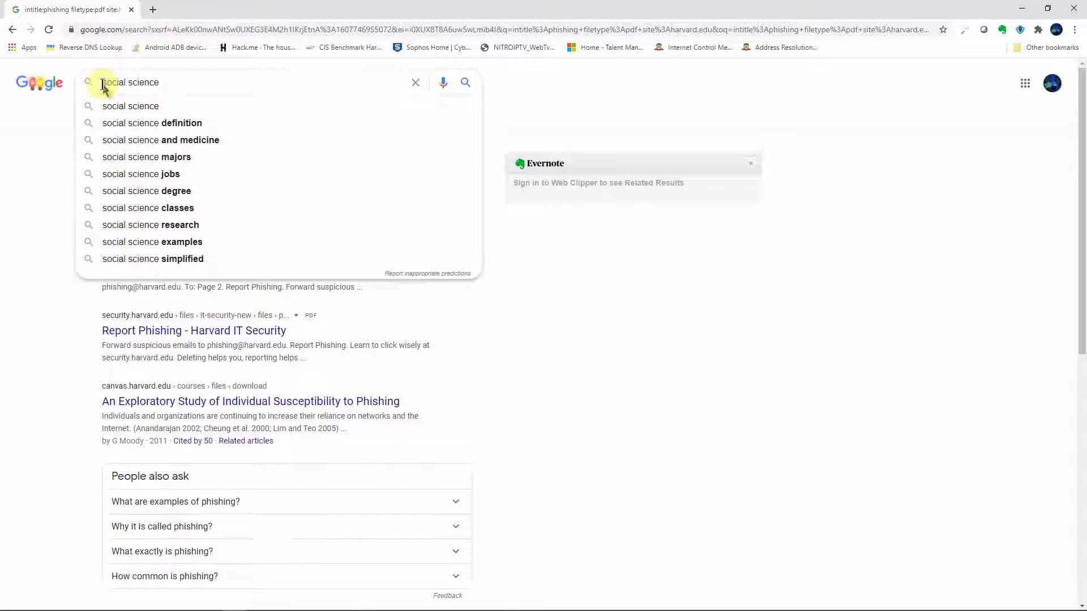
text(s)
key(Return)
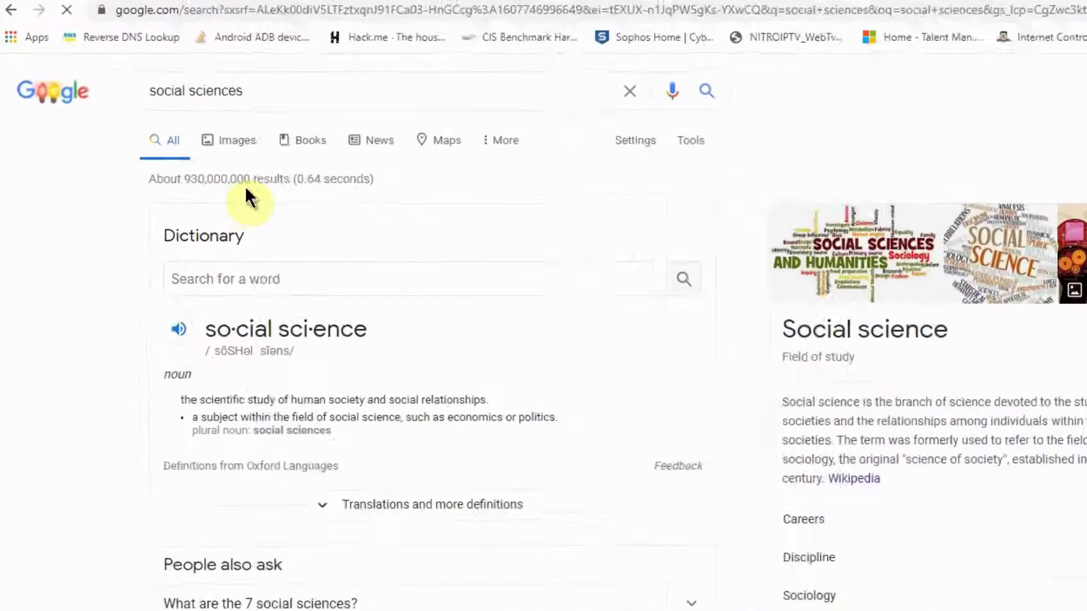
- Highlight the result count of the social sciences search and look through the first results page
drag(182, 179, 217, 179)
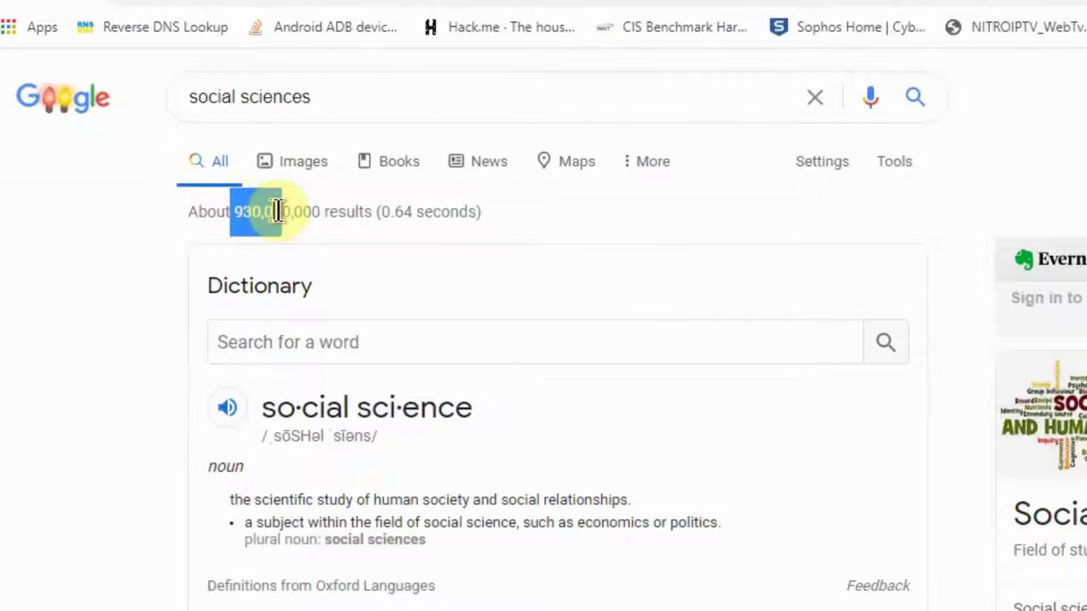
drag(277, 212, 376, 212)
scroll(383, 576, down, 10)
scroll(544, 339, down, 9)
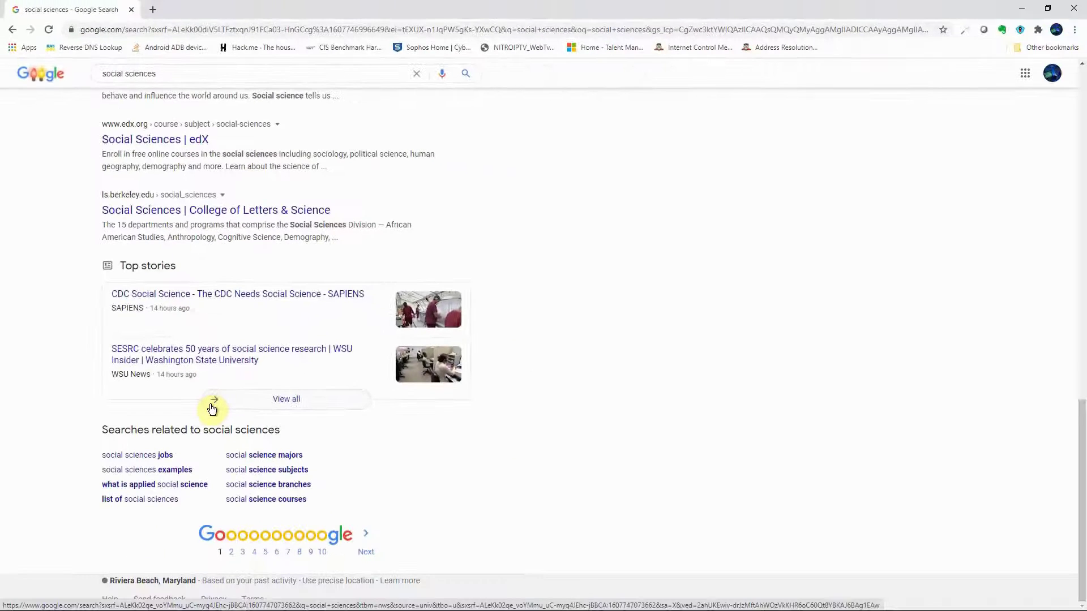
scroll(213, 409, up, 20)
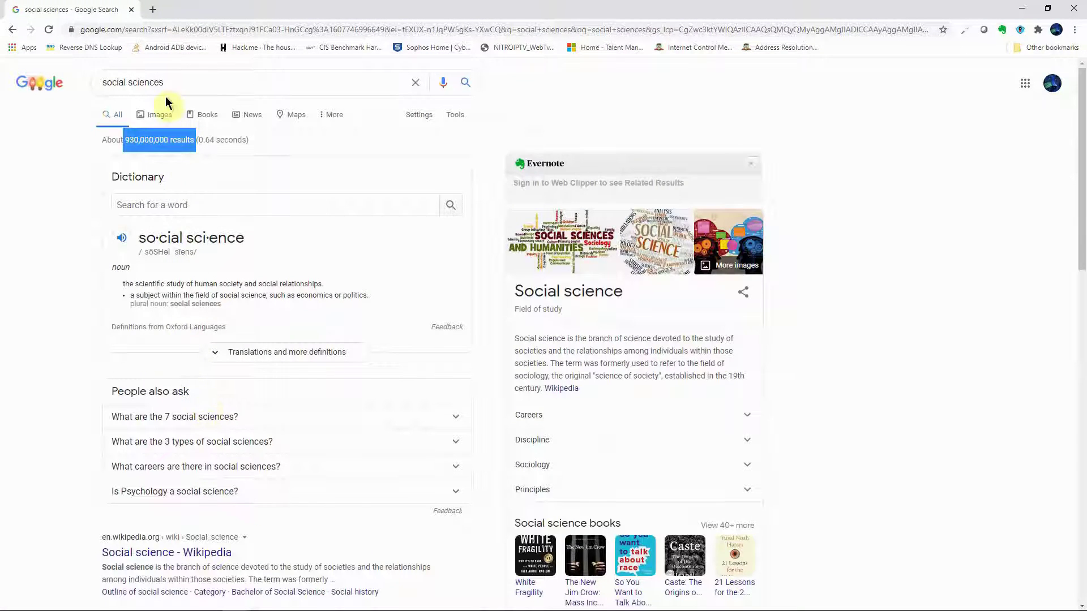
- Restrict the social sciences search by adding "site:harvard.edu" before the query, run it and highlight the result count
click(102, 83)
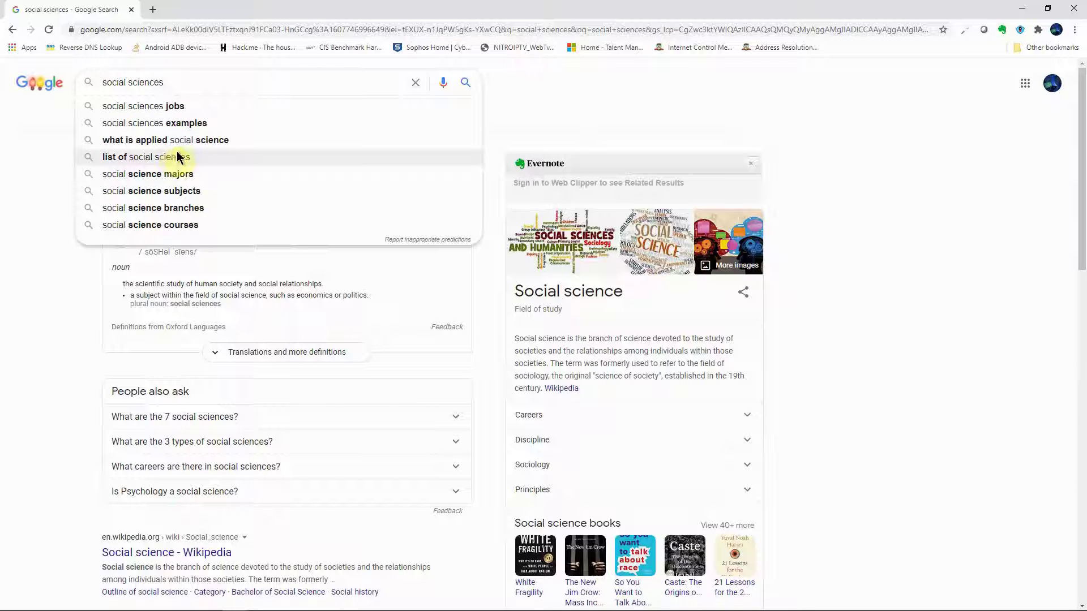
text(site)
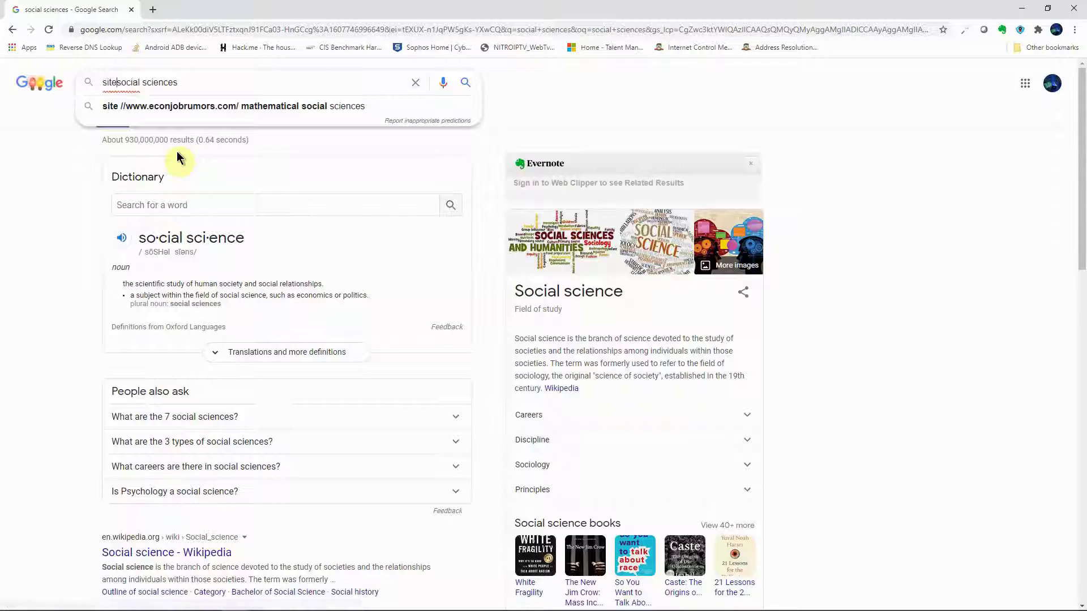
text(:)
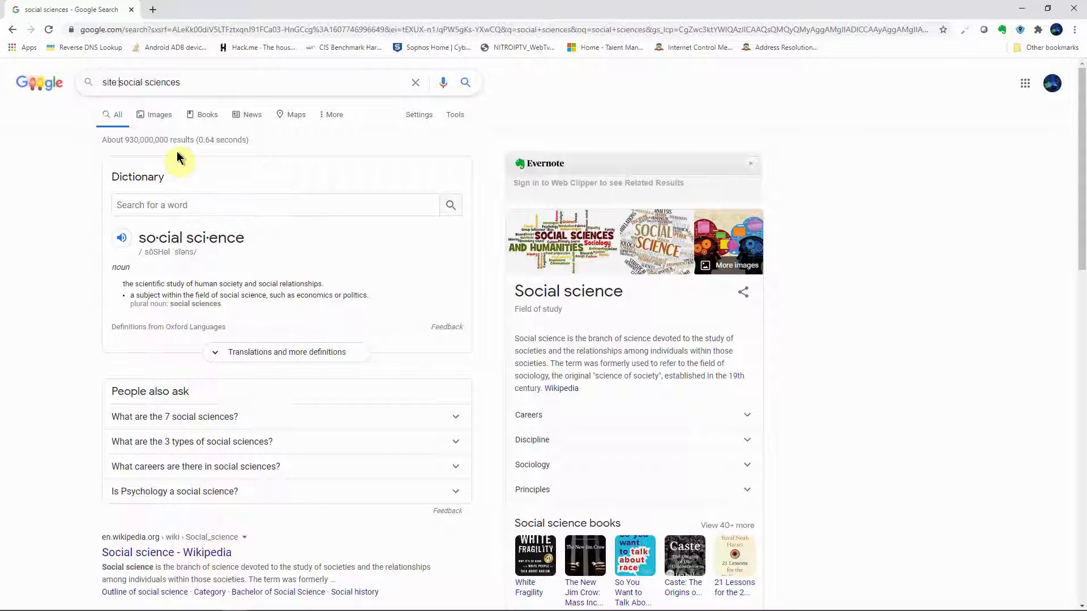
text(harvard.edu)
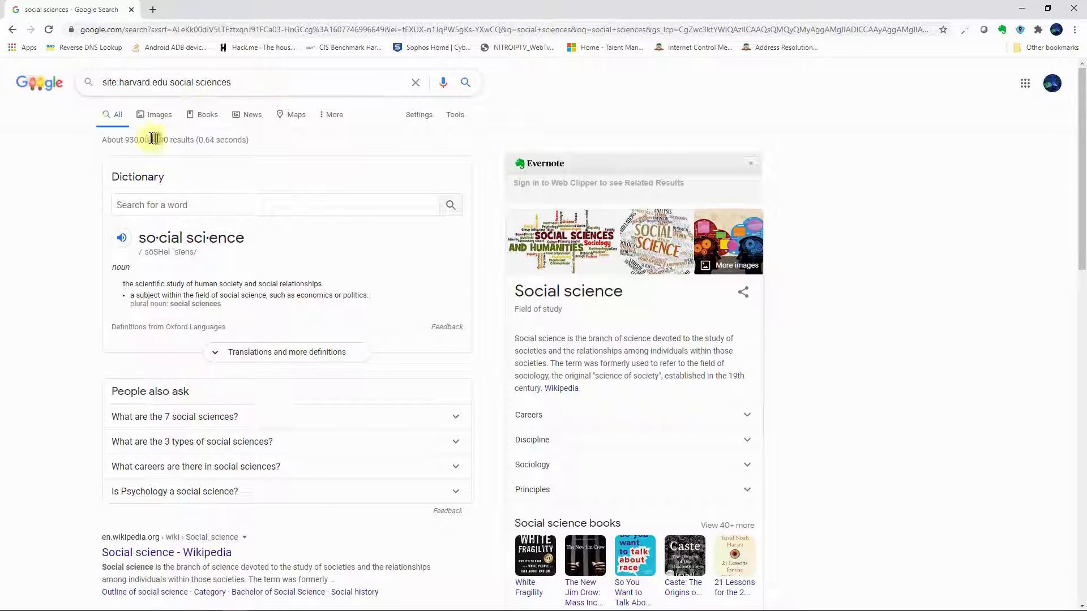
drag(126, 139, 173, 142)
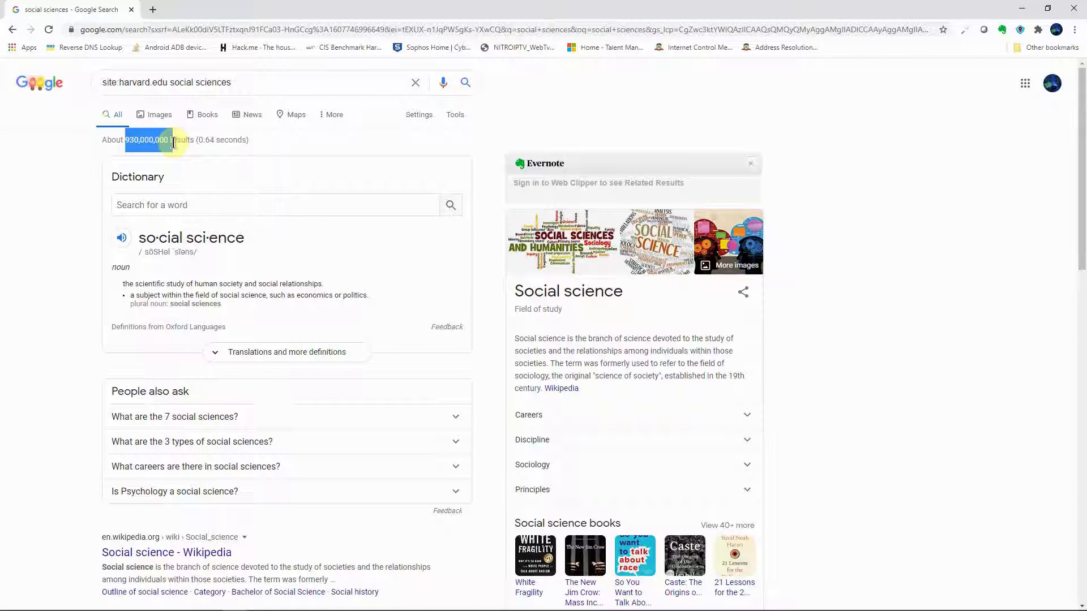
click(247, 85)
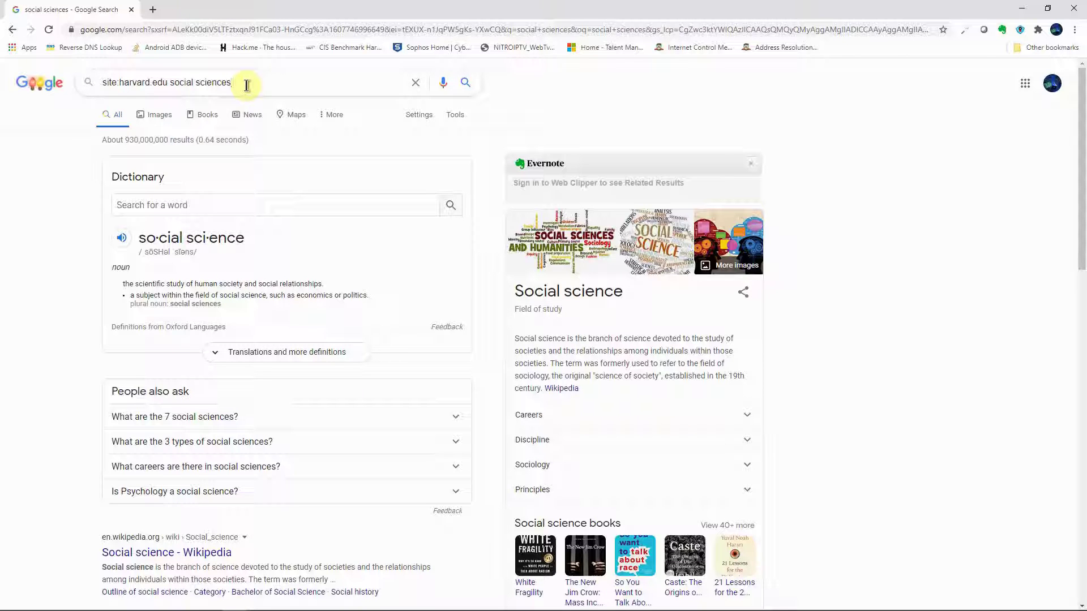
key(Return)
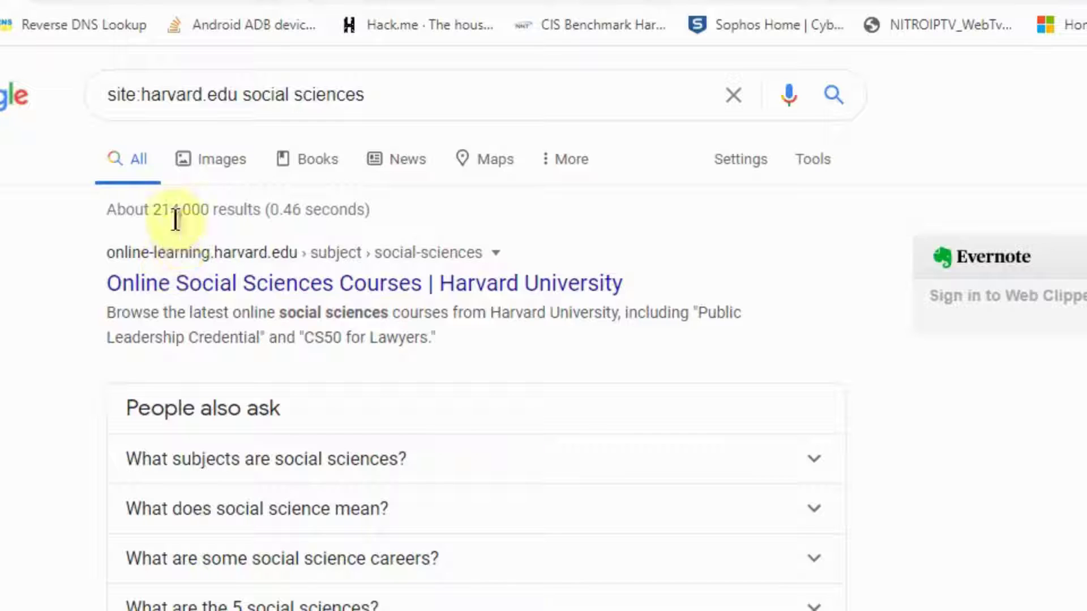
drag(153, 211, 261, 212)
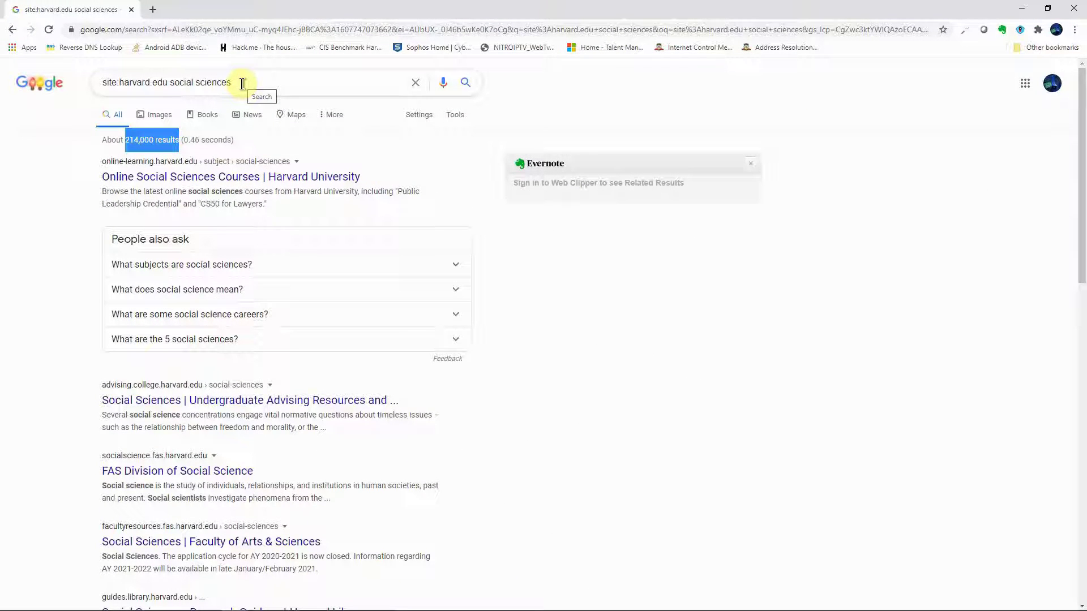
- Add "filetype:pdf" to the end of the Harvard social sciences query, run the search and highlight its result count
click(244, 83)
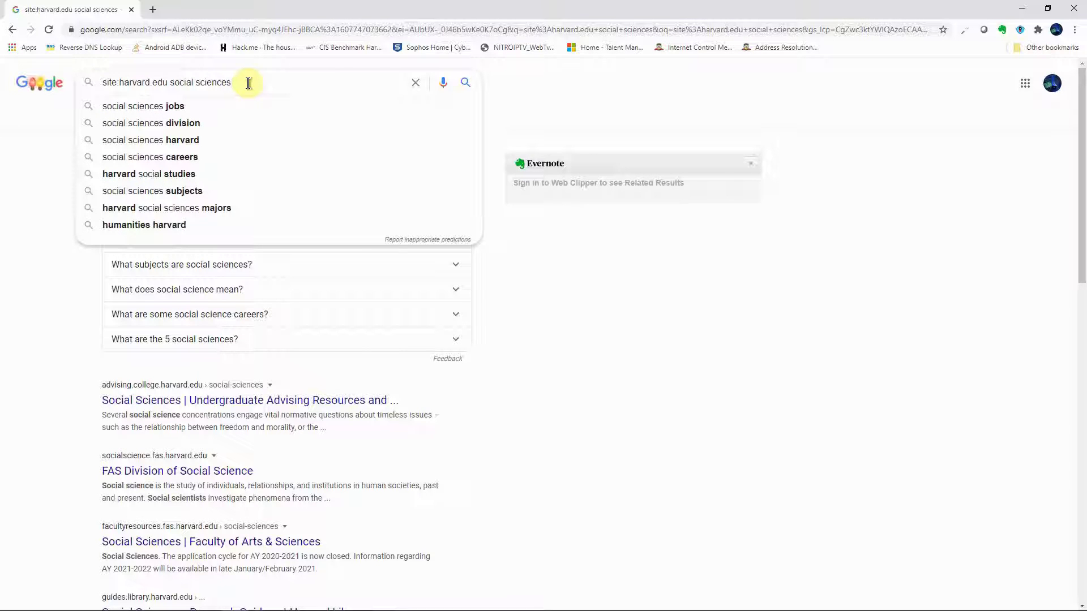
text(filetype)
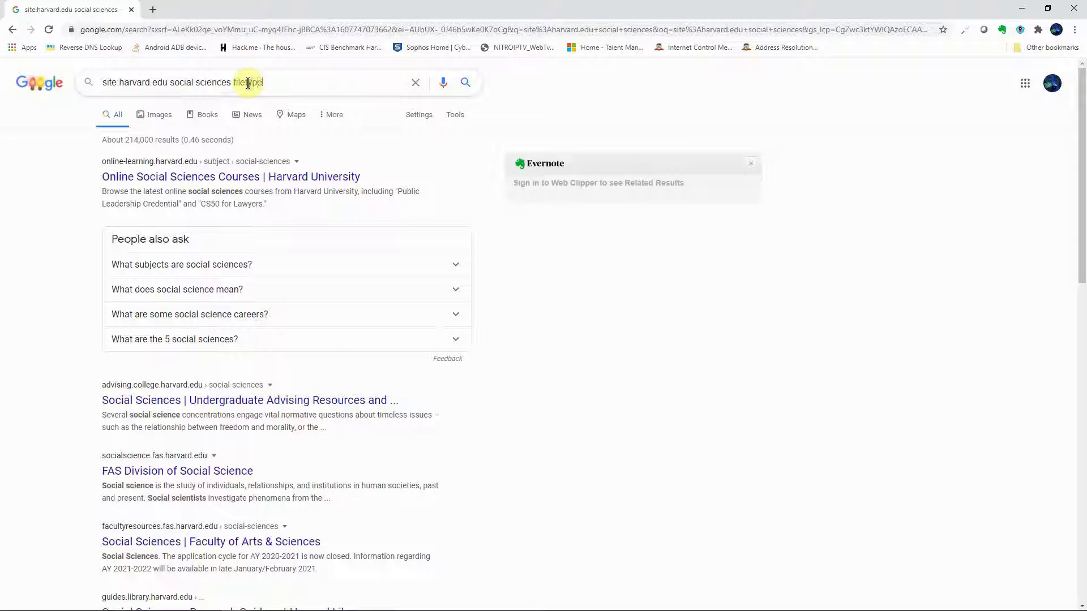
text(:pdf)
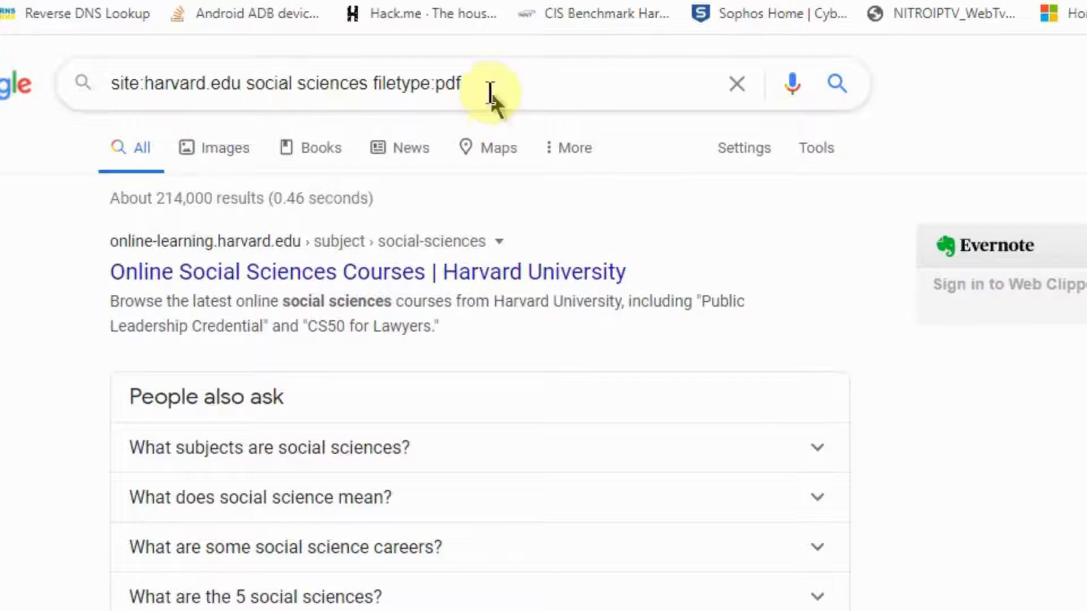
key(Return)
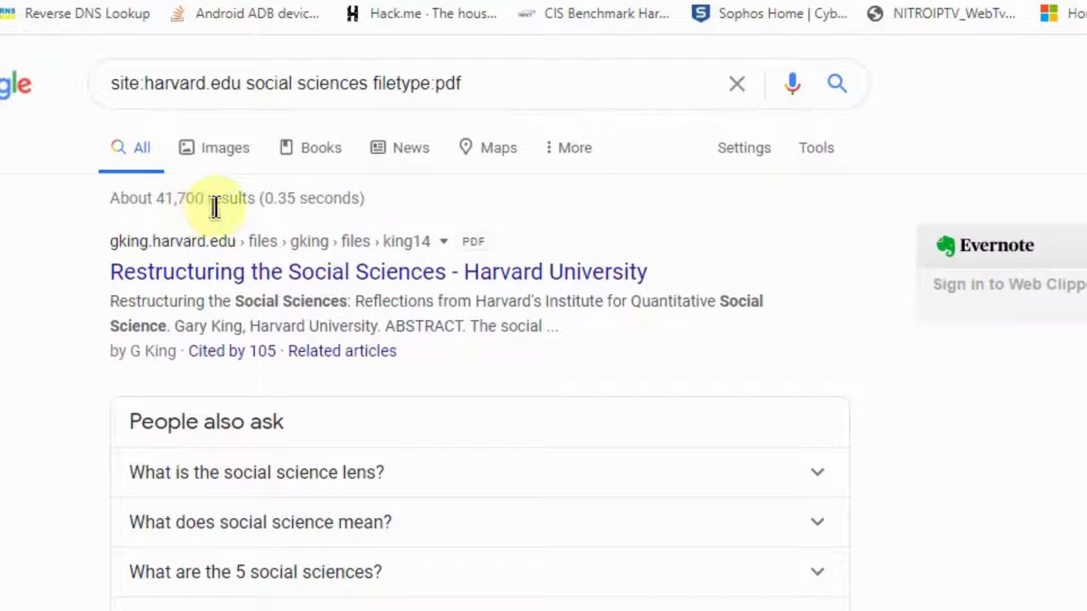
drag(255, 198, 120, 198)
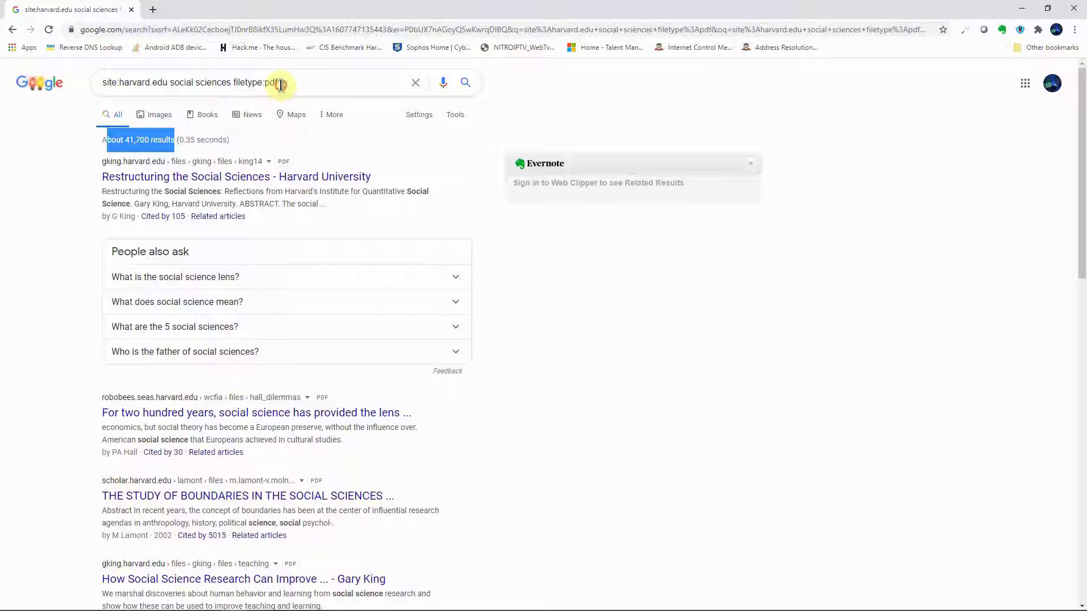
- Append "intitle:injustices" to the Harvard social sciences PDF query and run the search
click(295, 86)
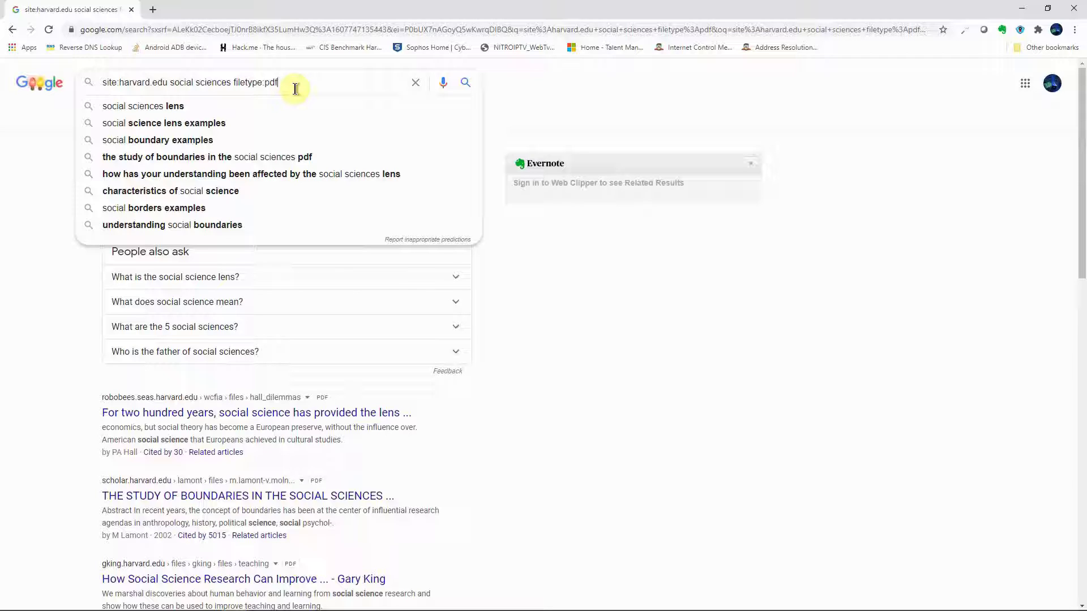
text(i)
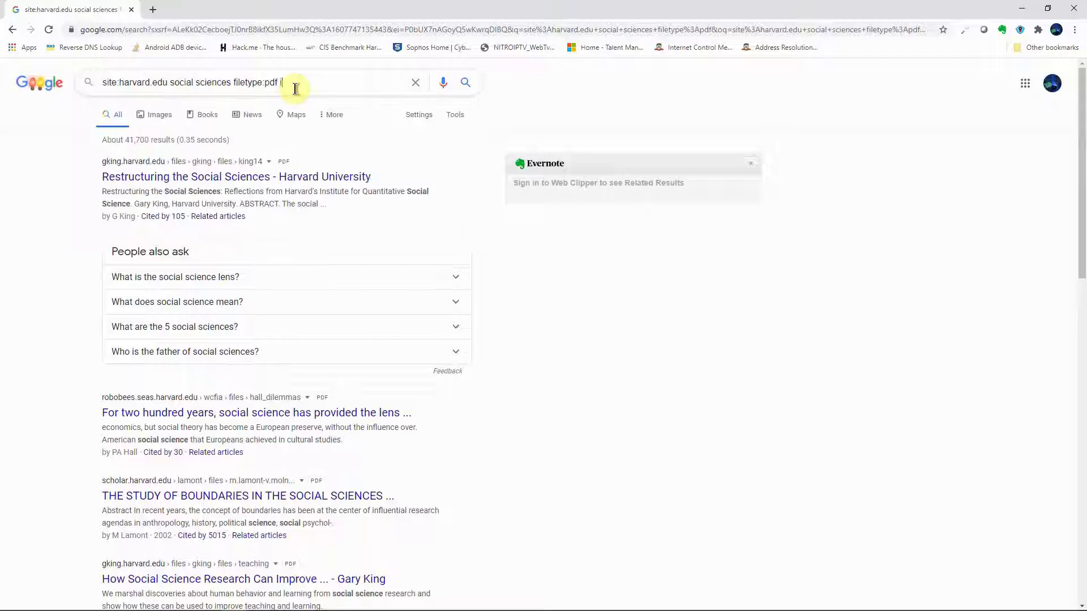
text(ntitle:injust)
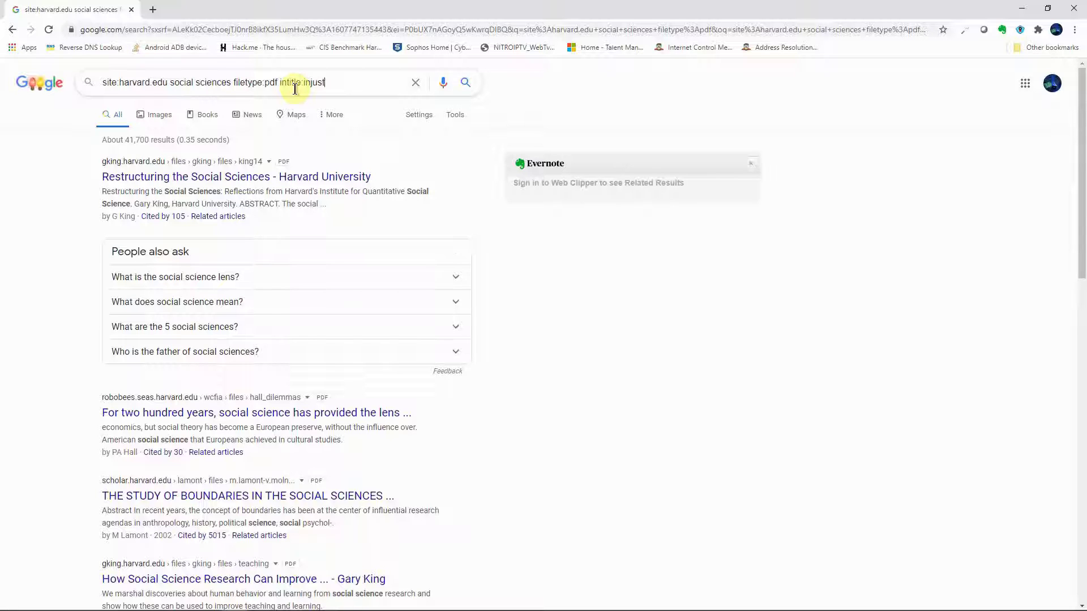
text(ices)
key(Return)
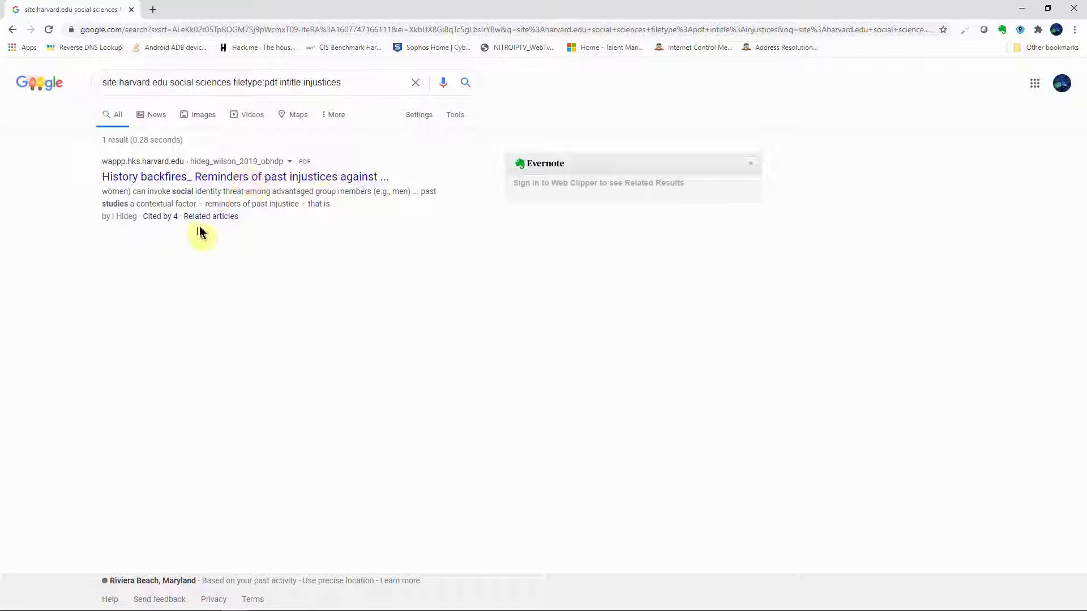
click(349, 83)
key(Return)
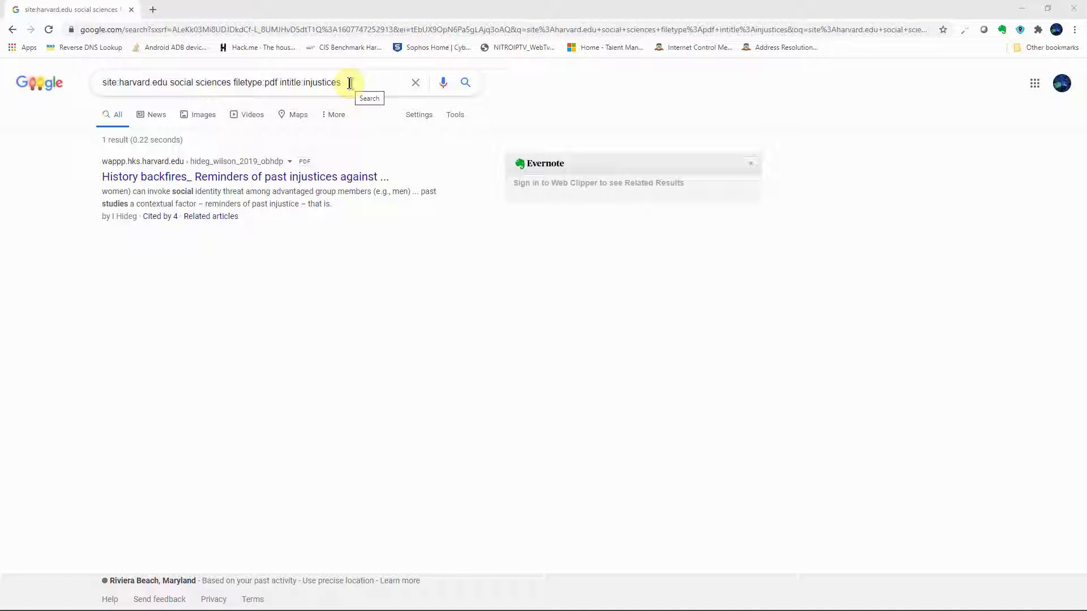
- Replace the whole query with "inurl:cybersecurity", run the search and highlight its result count
drag(351, 81, 102, 82)
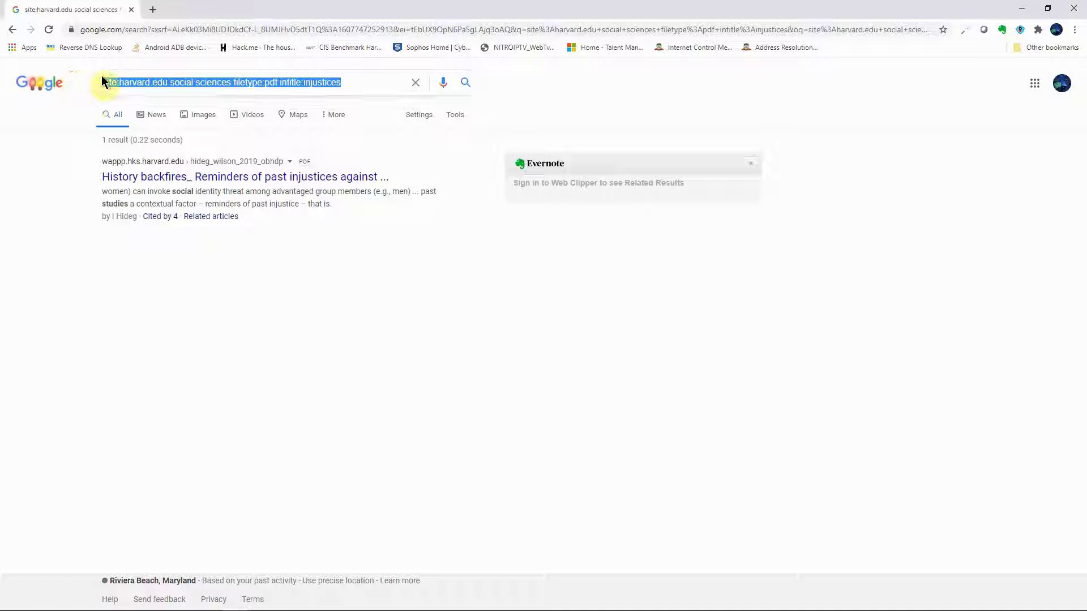
text(inurl)
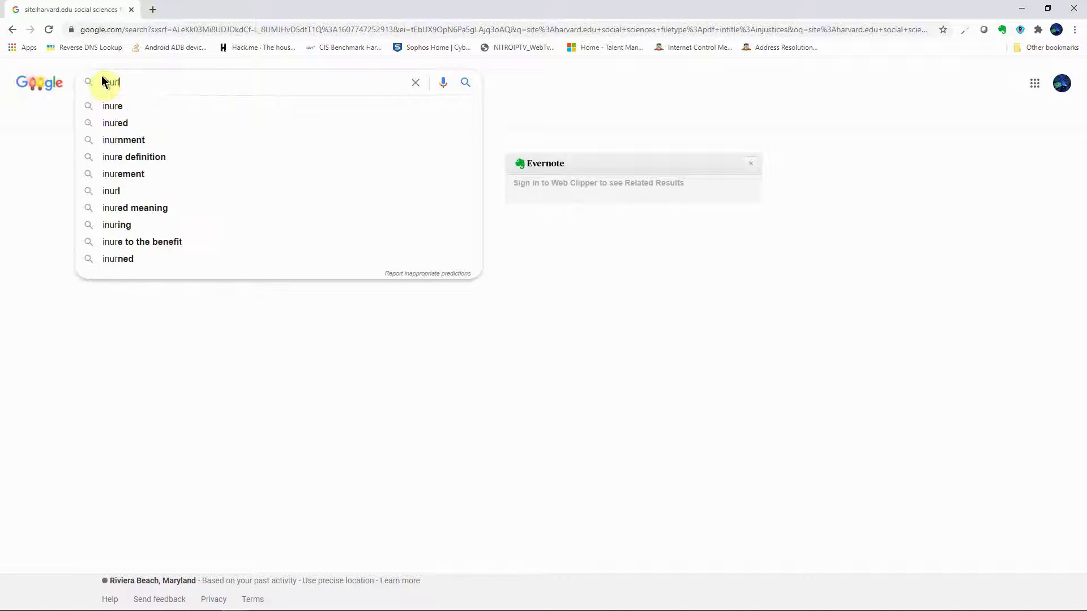
text(:)
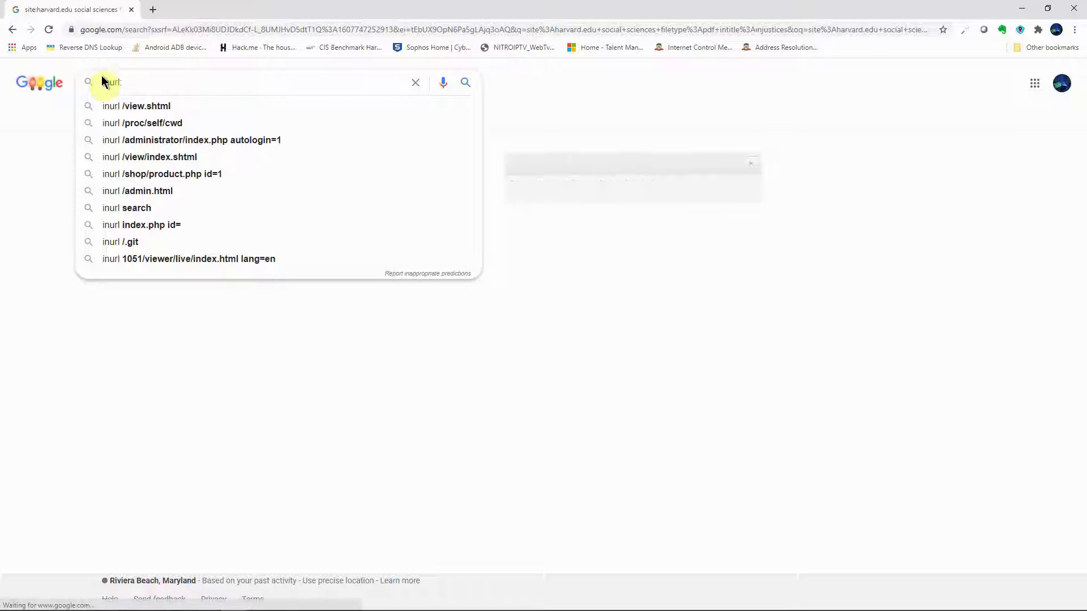
text(cybers)
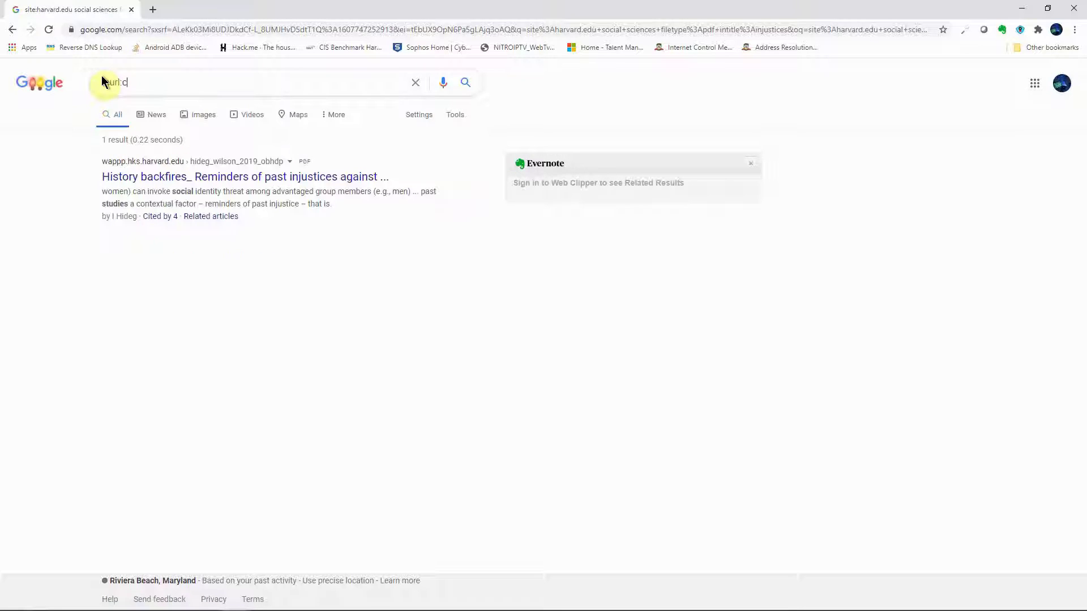
text(ecurity)
key(Return)
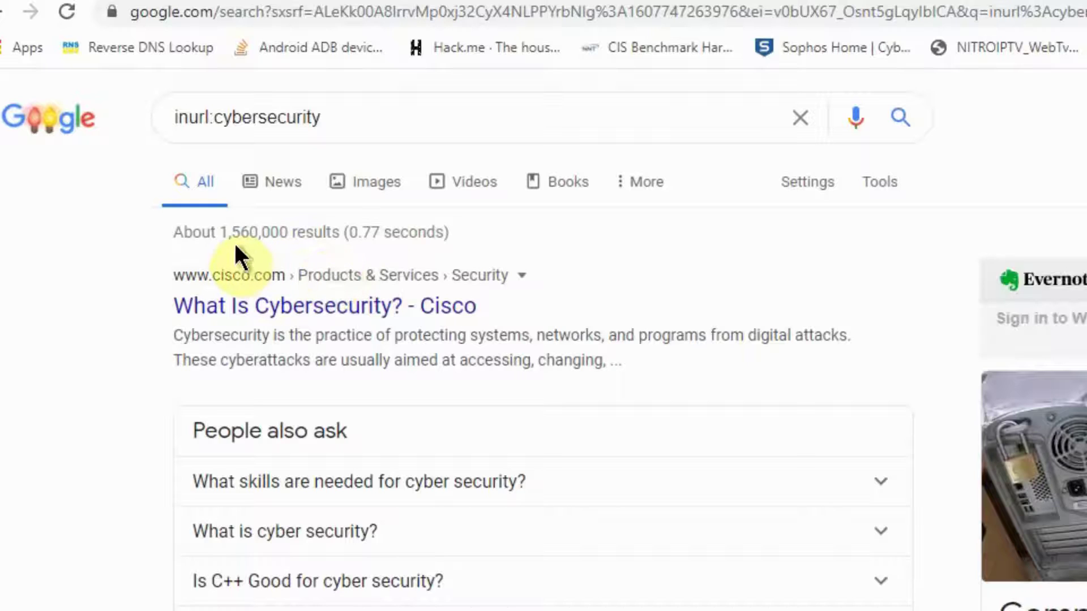
drag(229, 232, 341, 235)
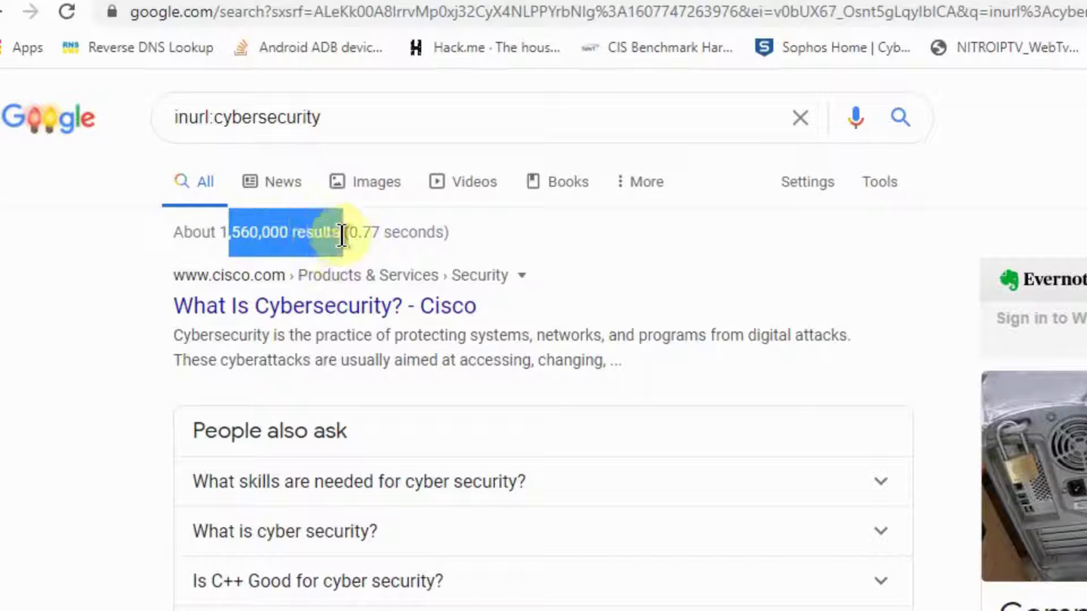
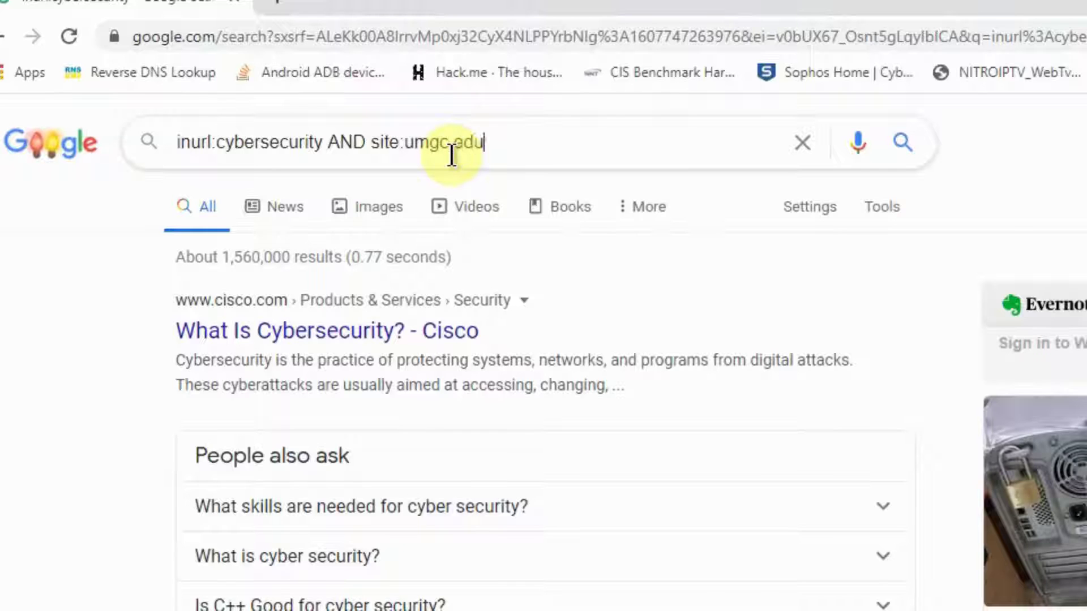
- Run the search "inurl:cybersecurity AND site:umgc.edu", highlighting the inurl operator, the site domain and the result count
key(Return)
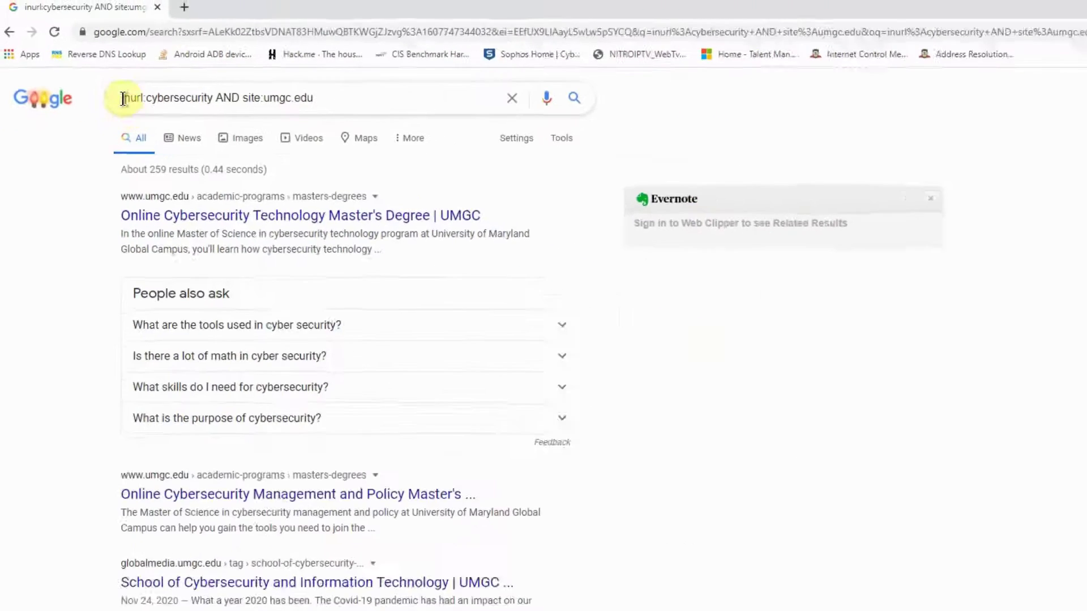
double_click(109, 83)
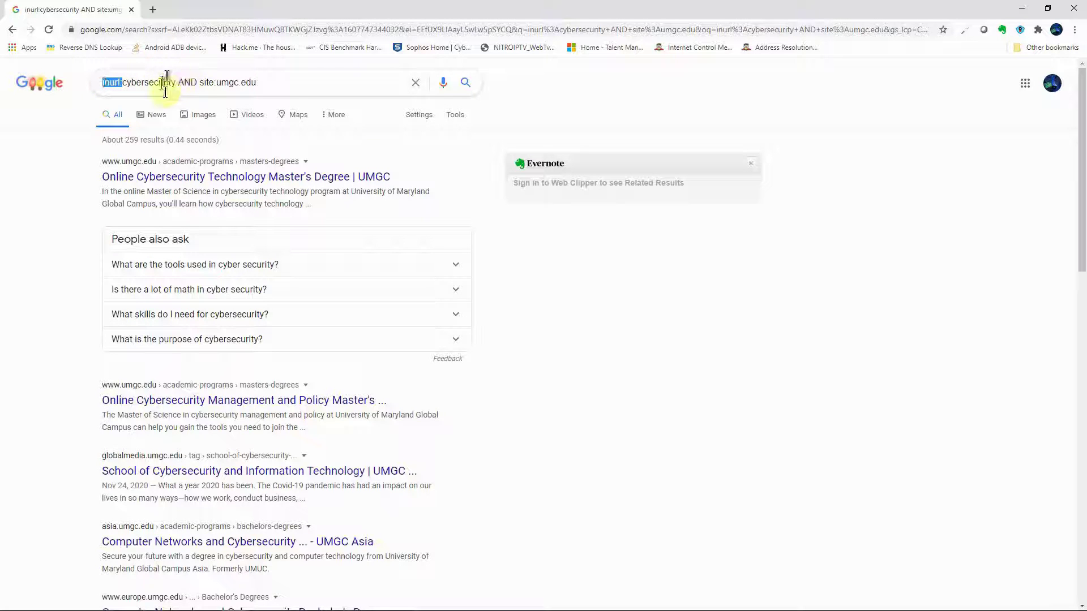
drag(216, 83, 253, 84)
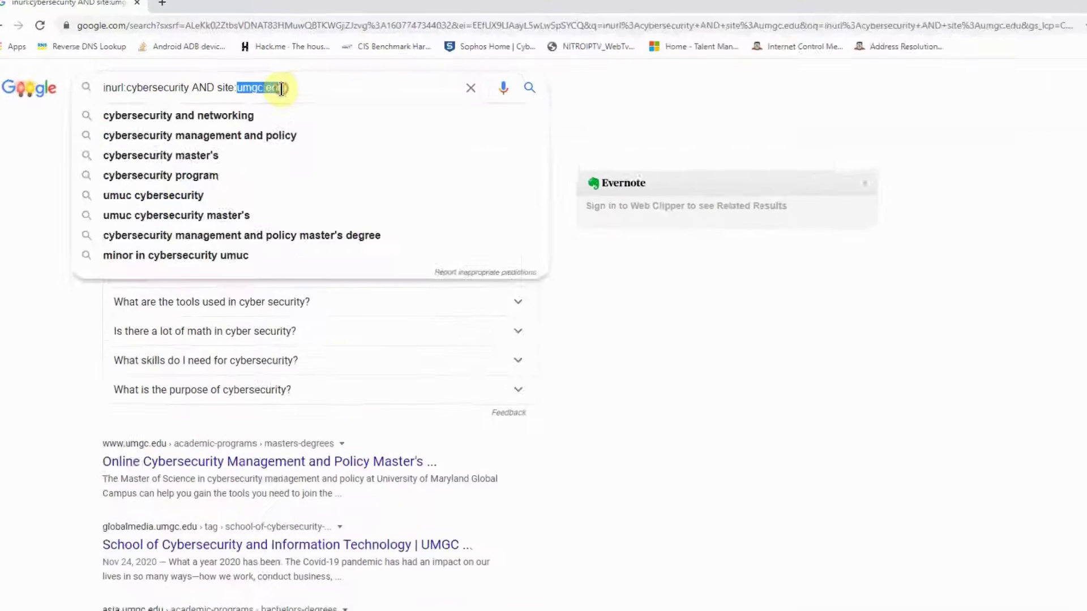
click(267, 82)
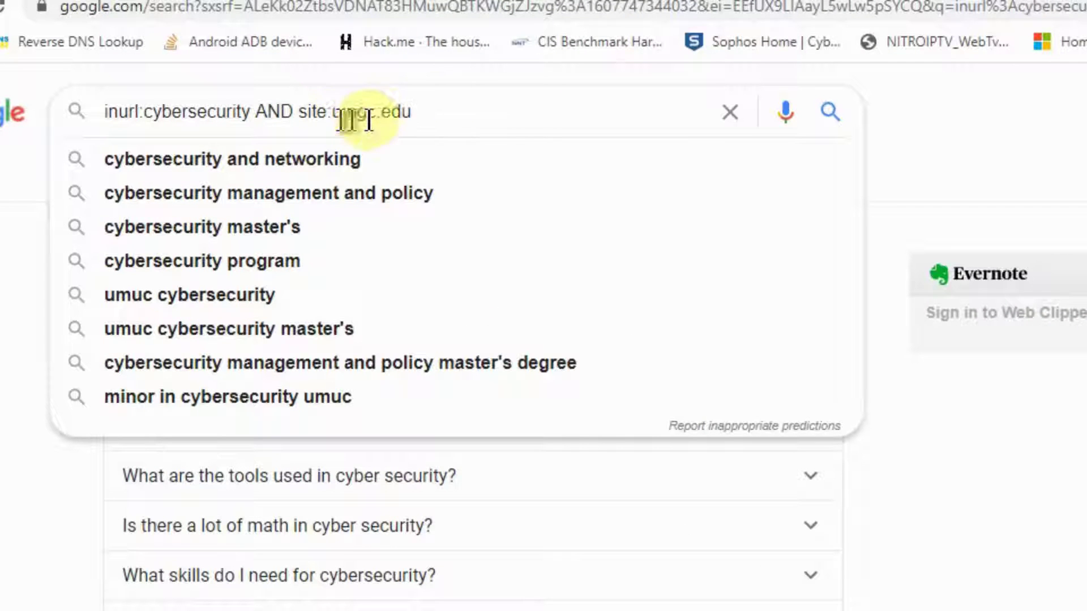
key(Escape)
key(Return)
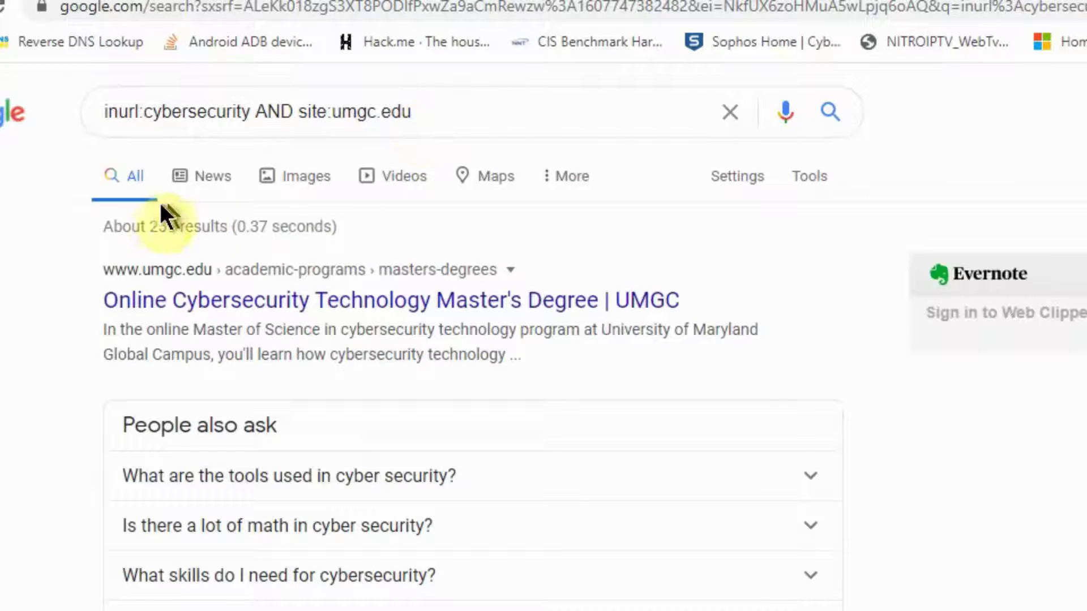
drag(149, 224, 226, 225)
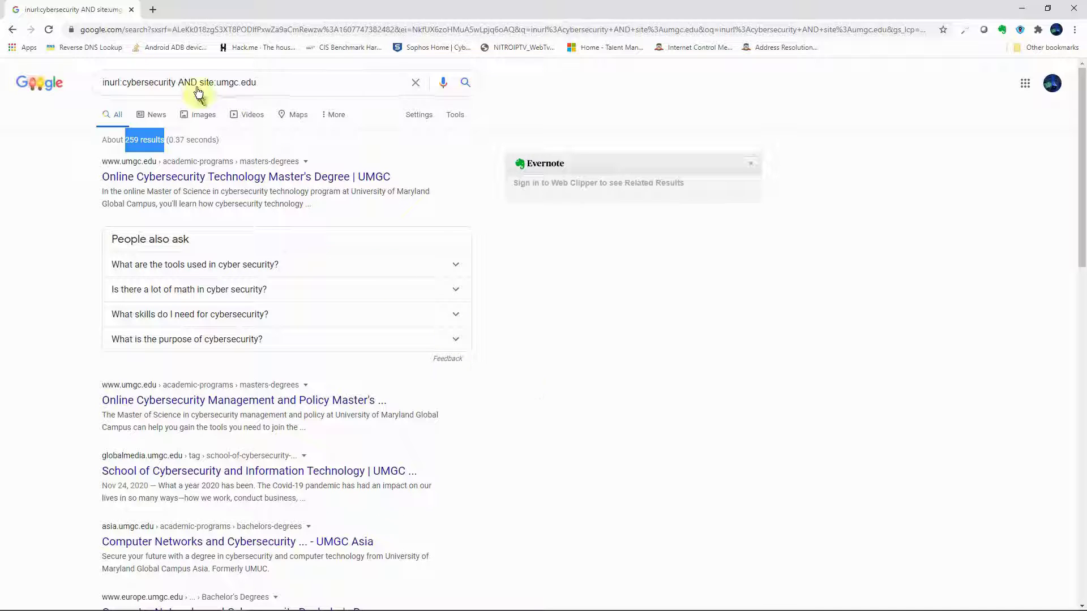
- Highlight the AND operator in the umgc.edu cybersecurity query, rerun the search and highlight the result count again
drag(199, 82, 175, 85)
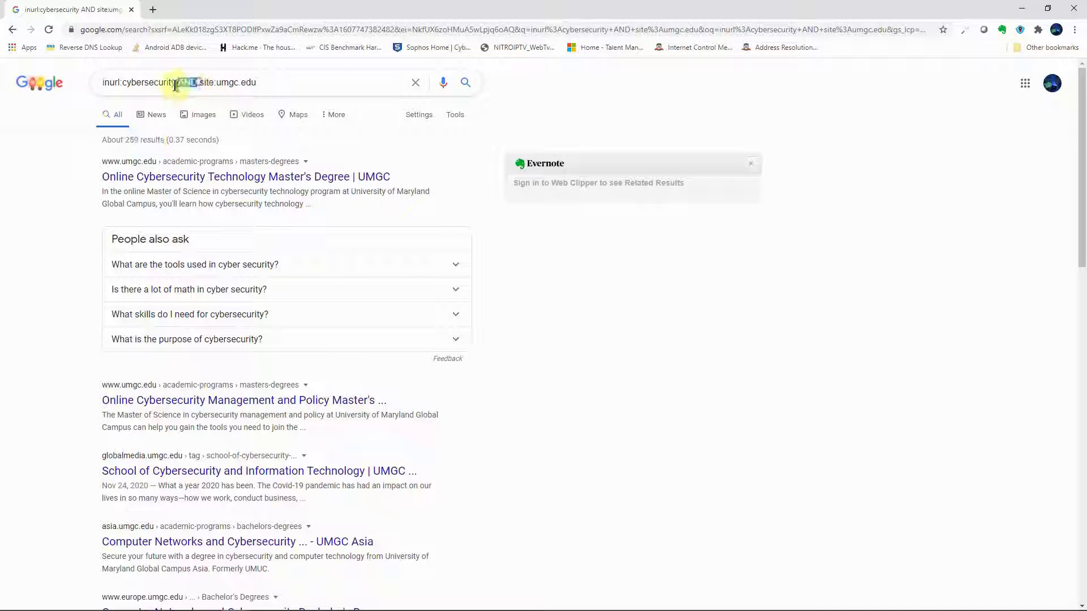
click(212, 84)
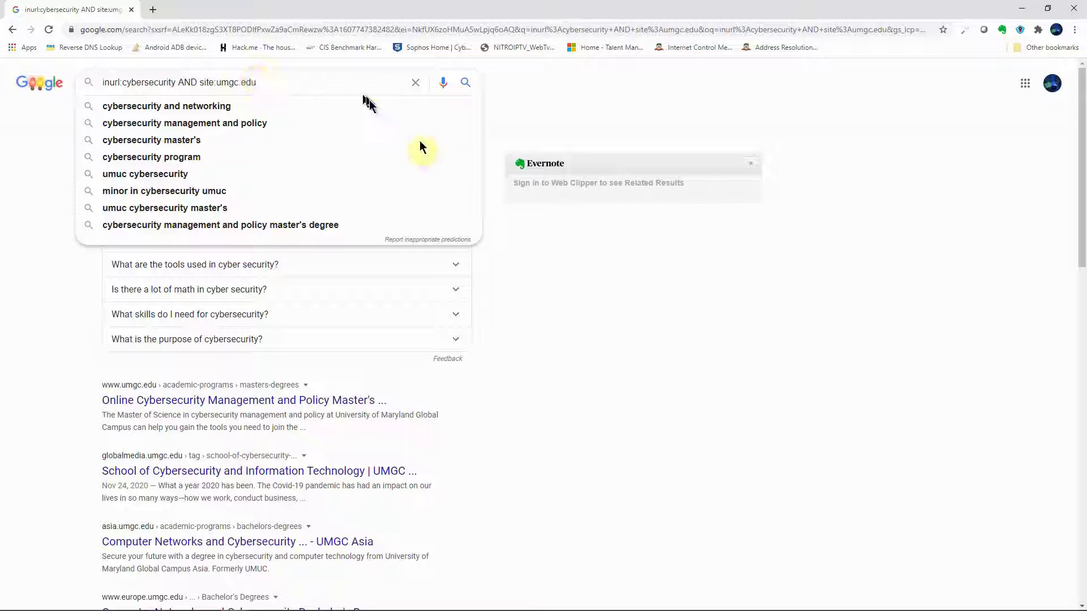
key(Return)
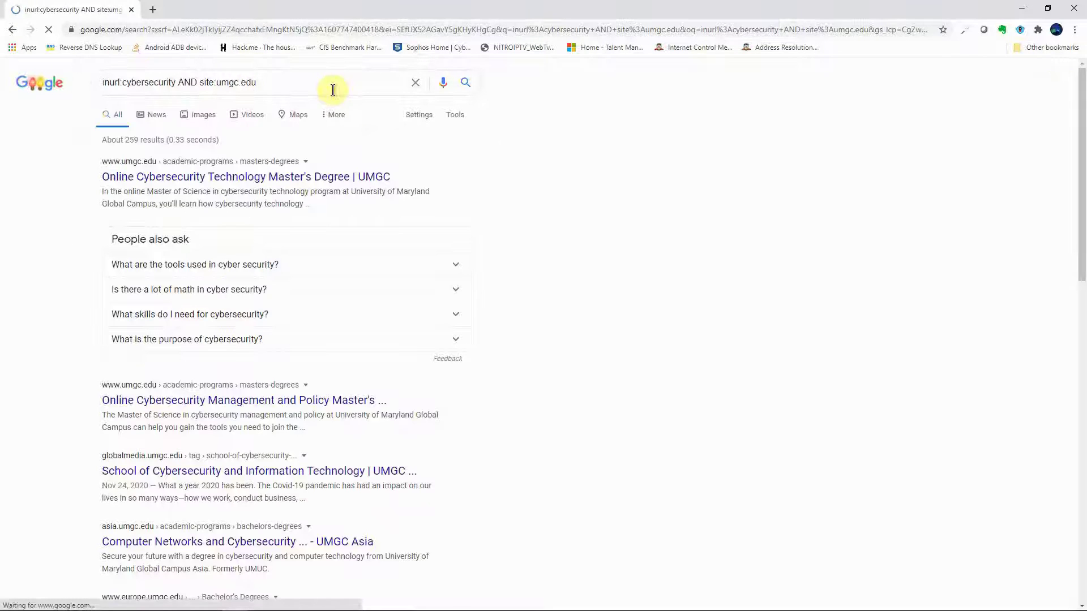
drag(125, 139, 169, 137)
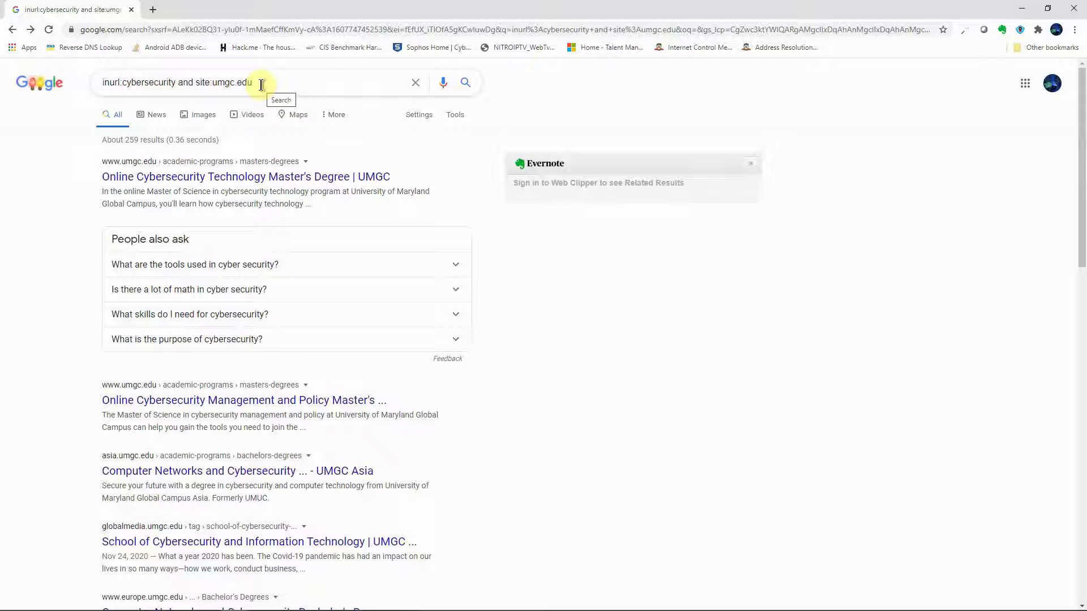
- Replace the whole query with "index of:reggae songs" and run the search
drag(256, 83, 86, 70)
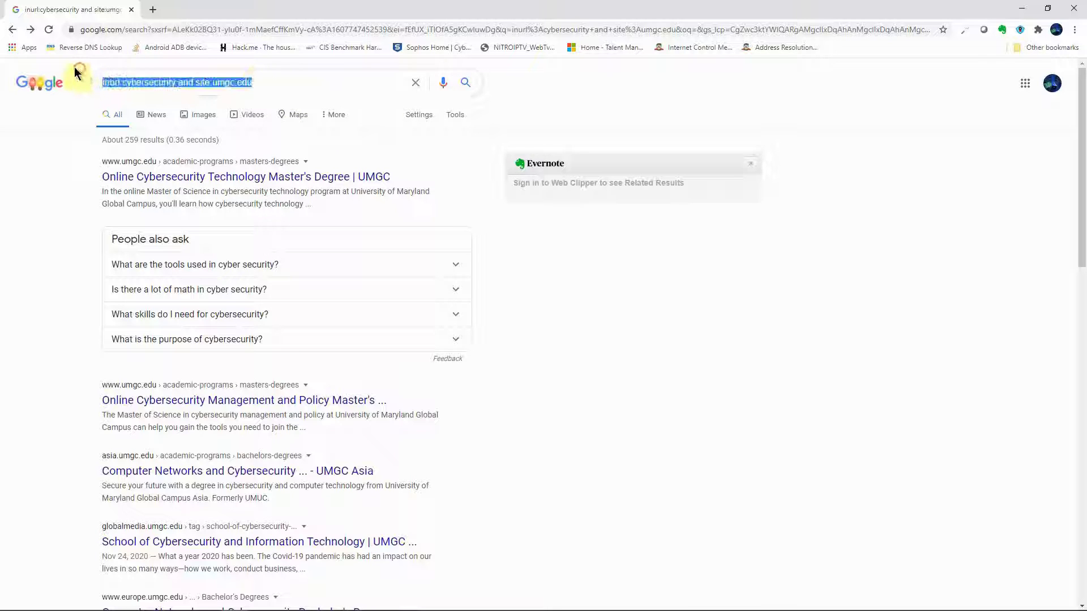
text(index)
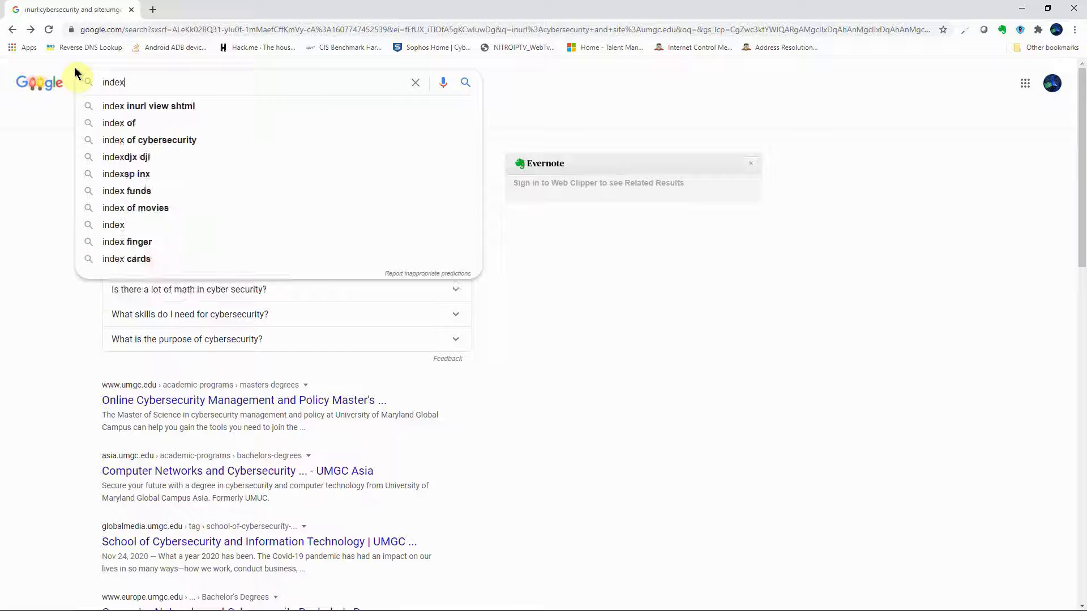
text( of)
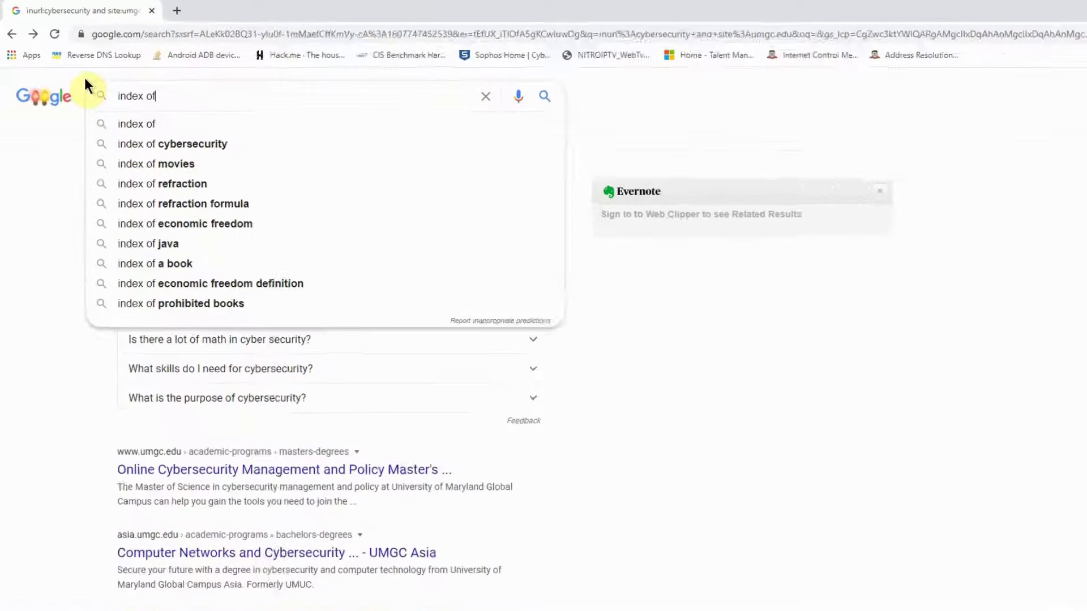
text(:)
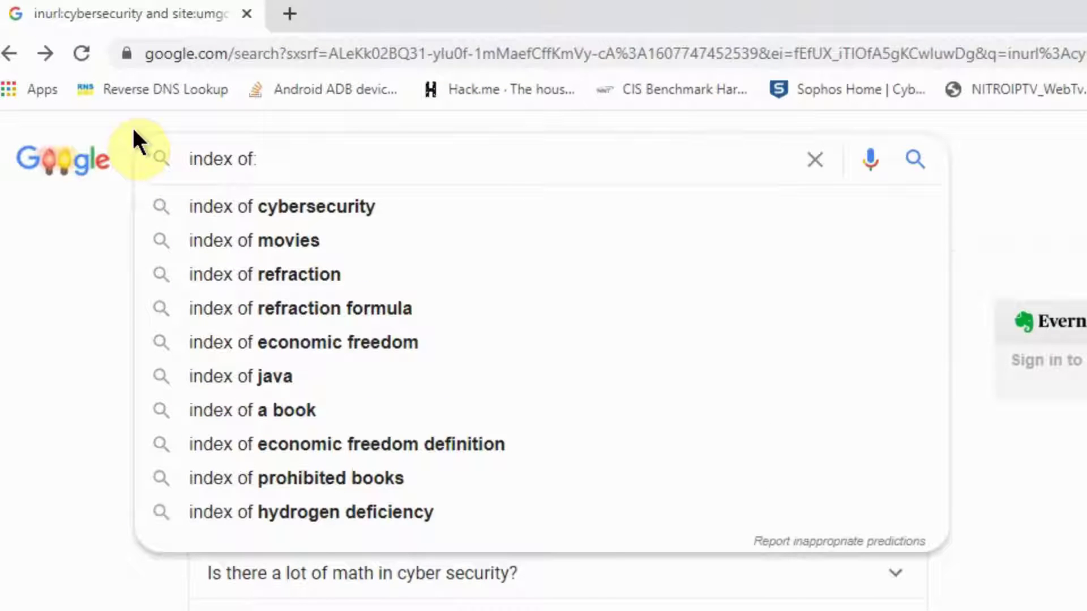
text(reggae songs)
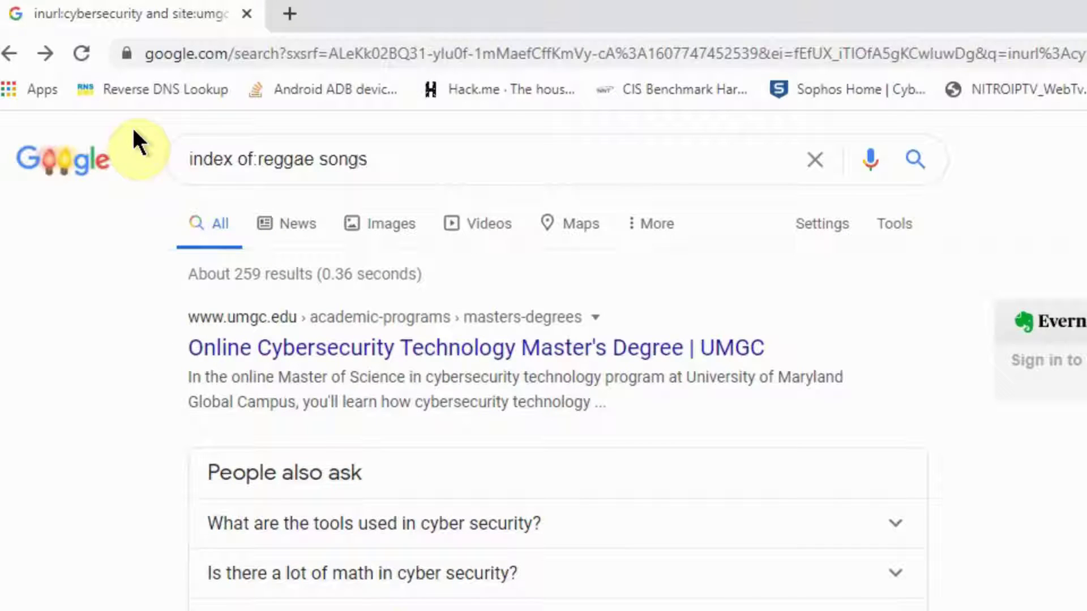
key(Return)
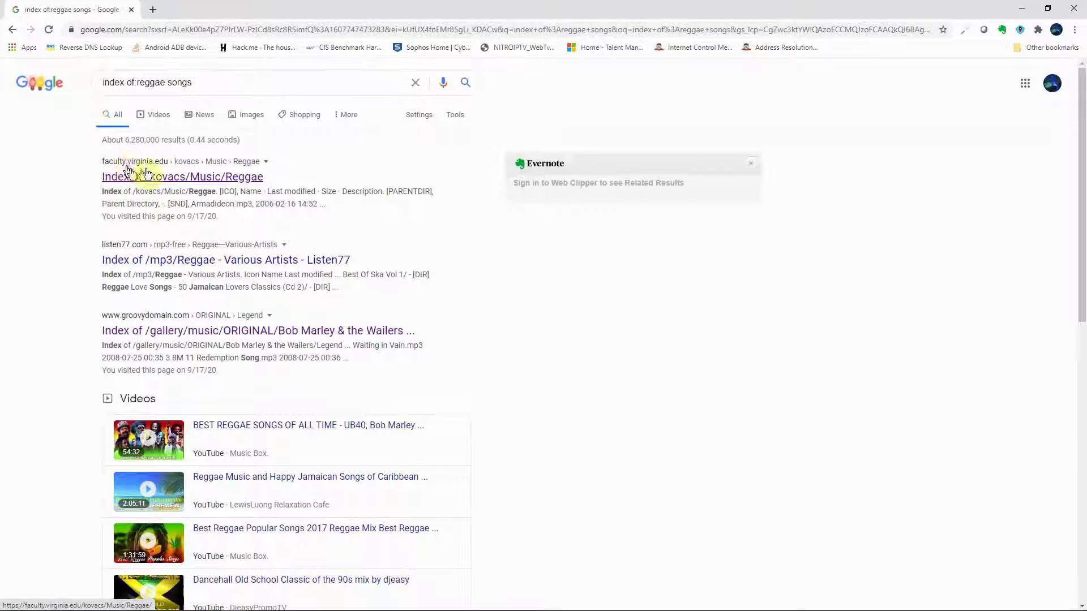
- Open the first result's Reggae music directory on faculty.virginia.edu and play OneLovePeopleGetReady.mp3
click(170, 176)
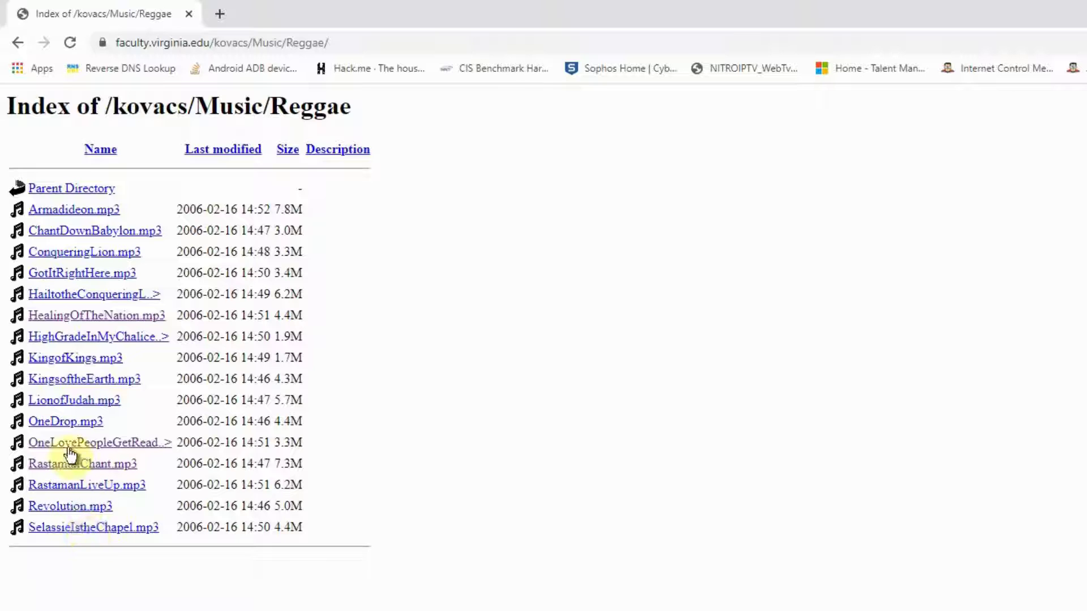
click(92, 446)
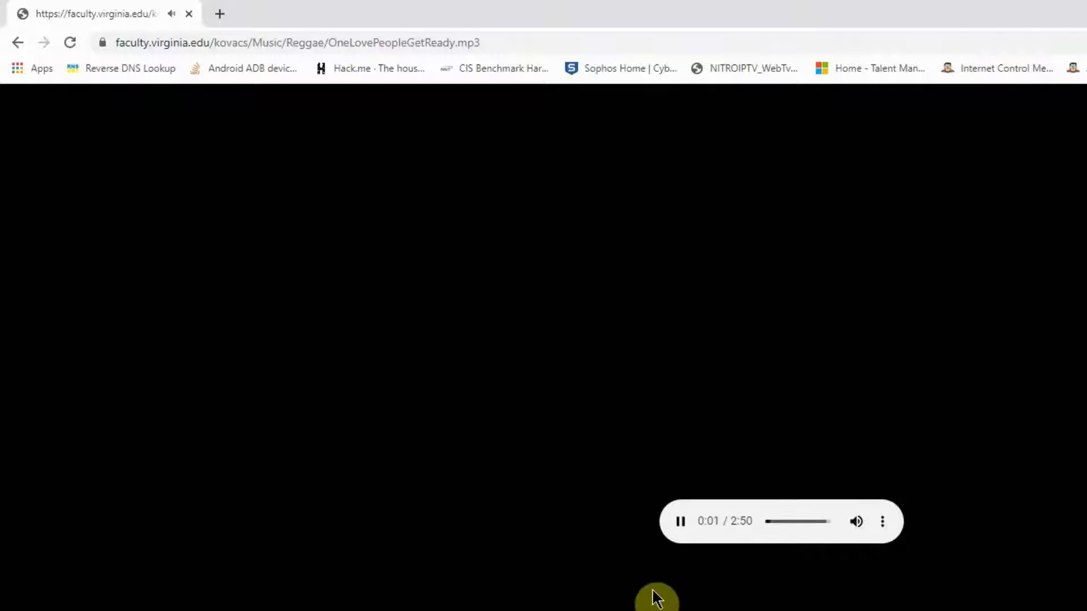
- Return from the mp3 player to the "index of:reggae songs" search results and highlight the result count
click(18, 43)
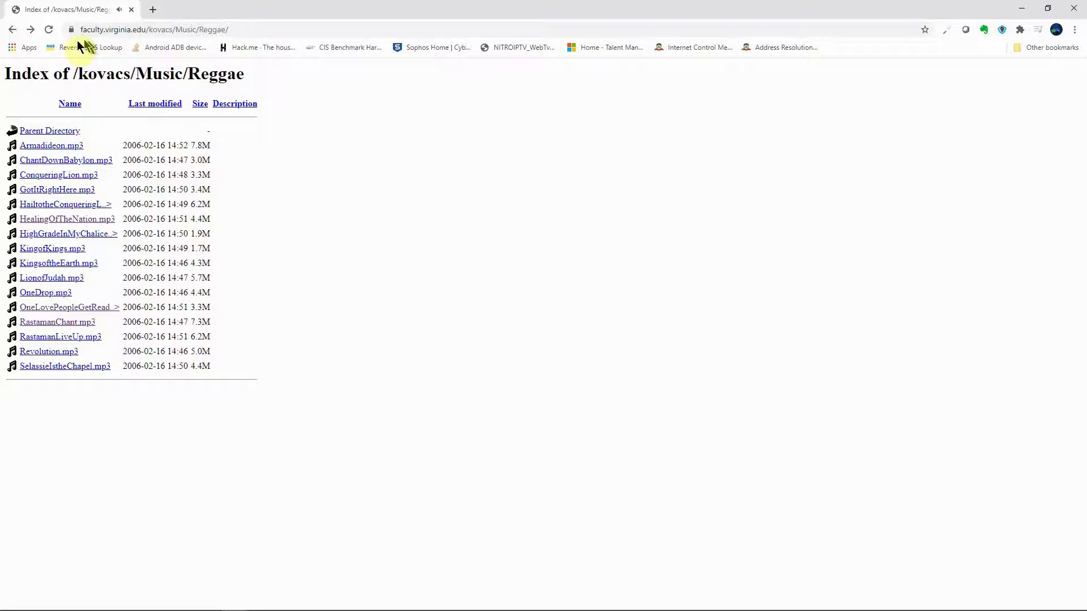
click(12, 29)
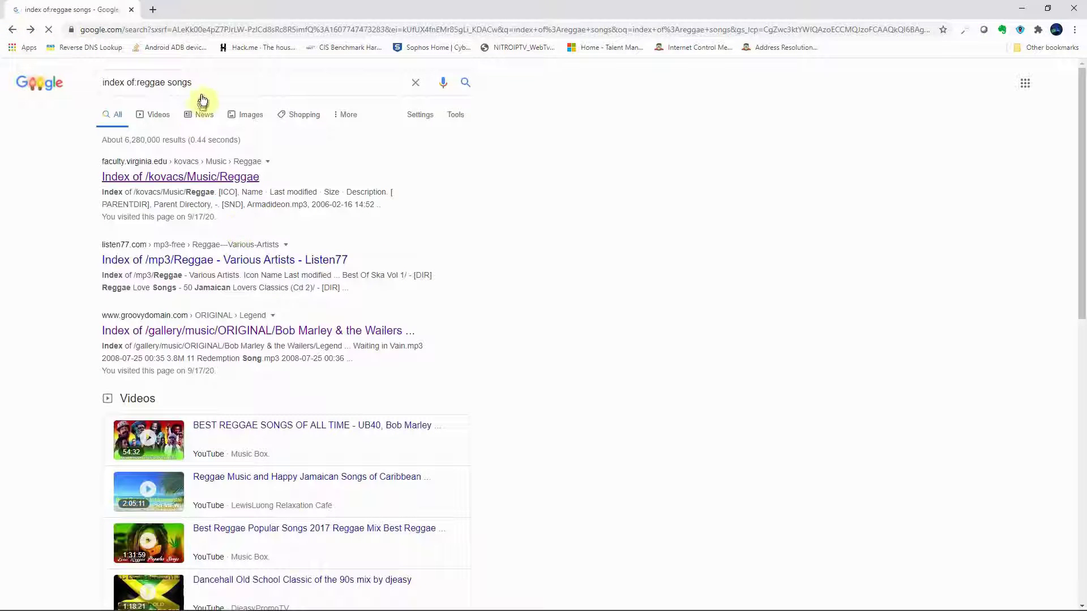
drag(124, 140, 160, 144)
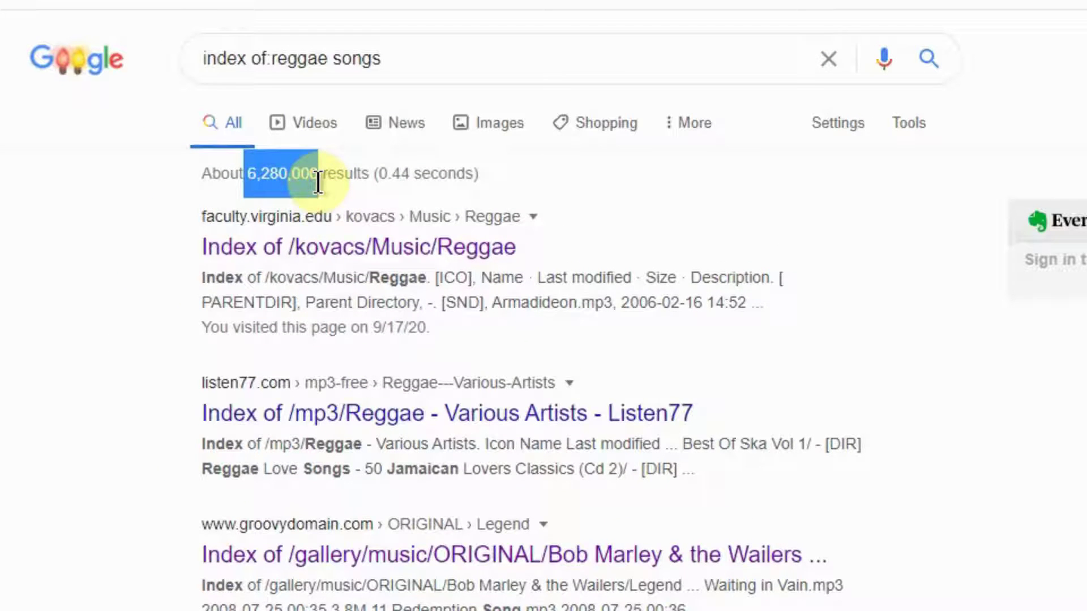
click(423, 57)
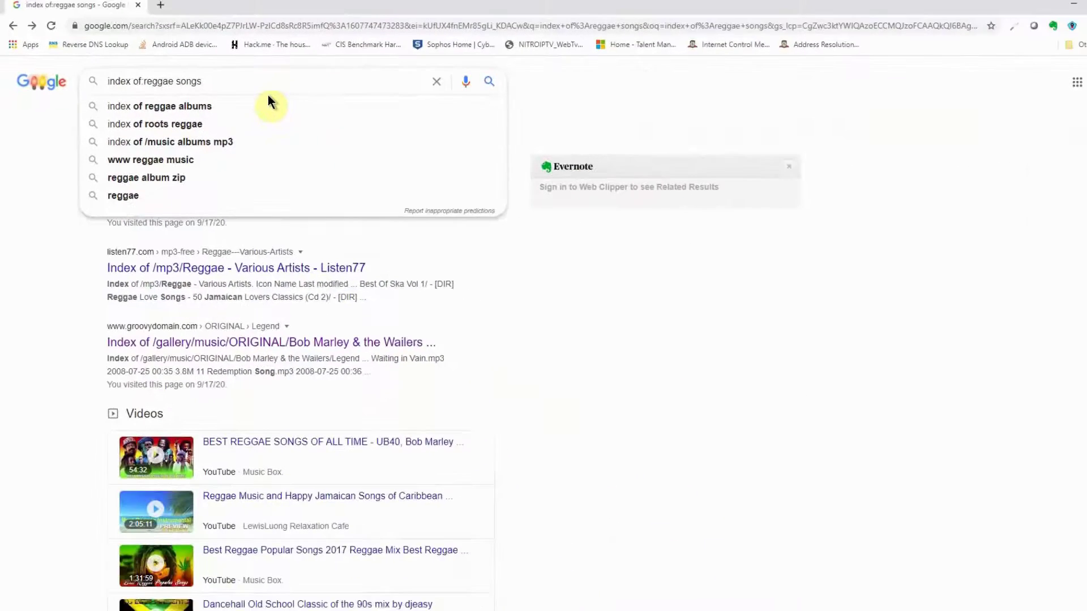
key(Escape)
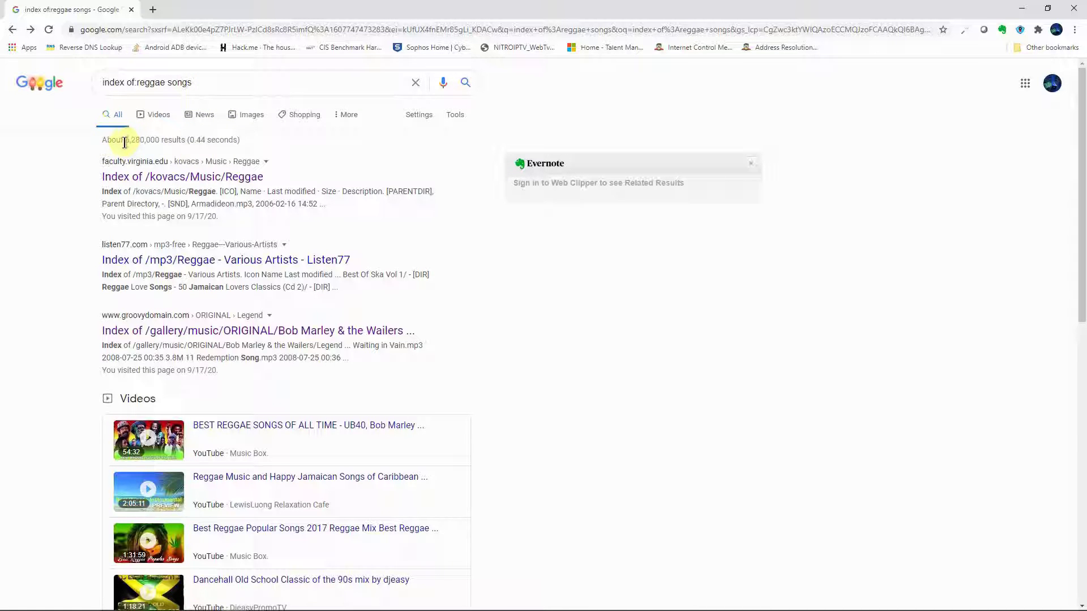
drag(126, 142, 246, 156)
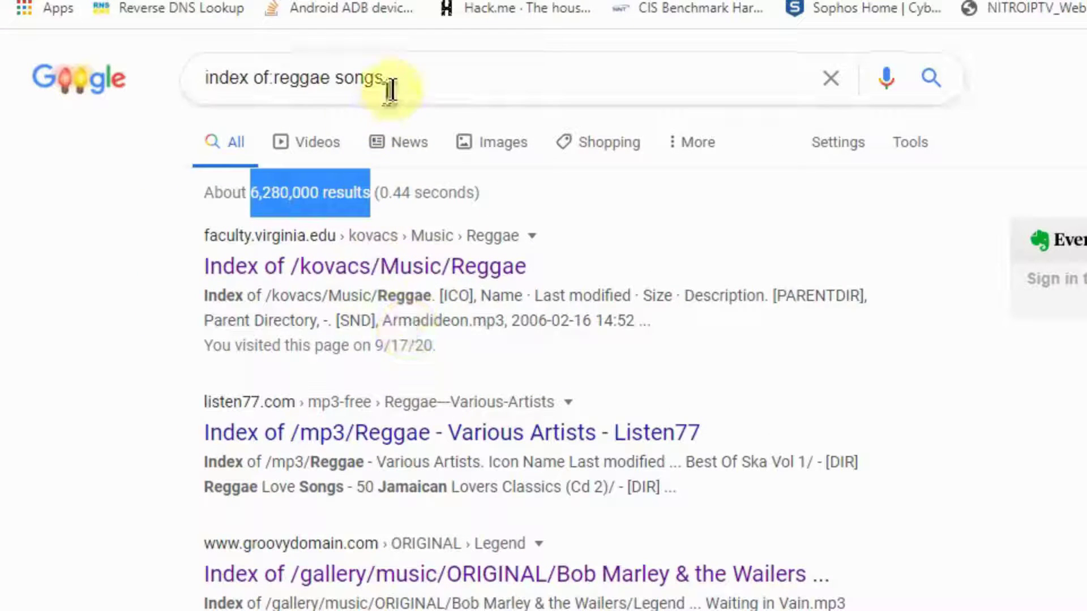
- Extend the query to "index of:reggae songs intitle:bob marley" and run the search
click(407, 76)
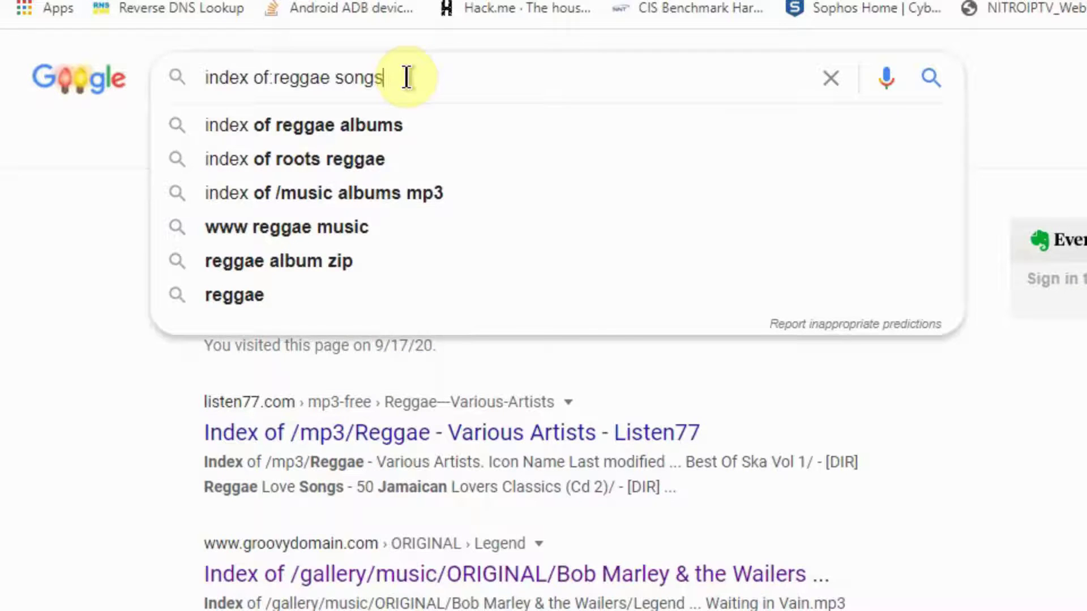
text(intitle:bo)
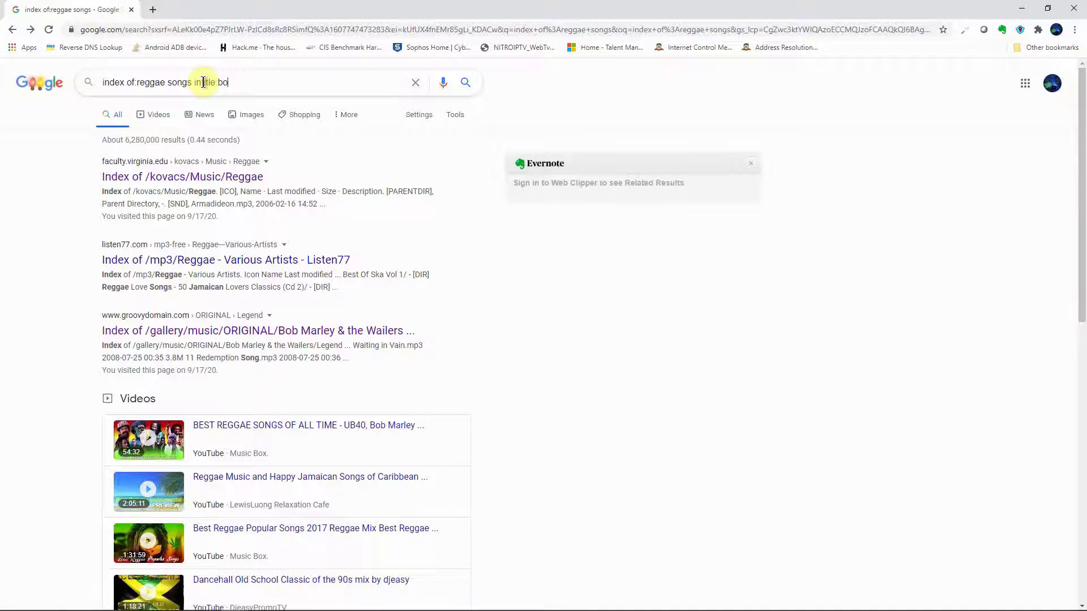
text(b marley)
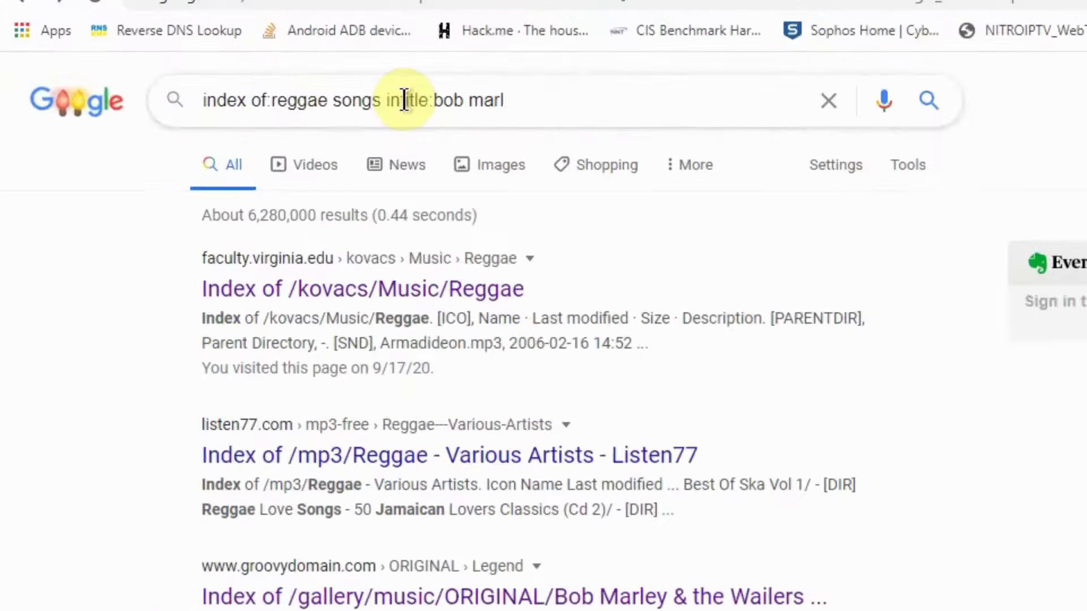
key(Return)
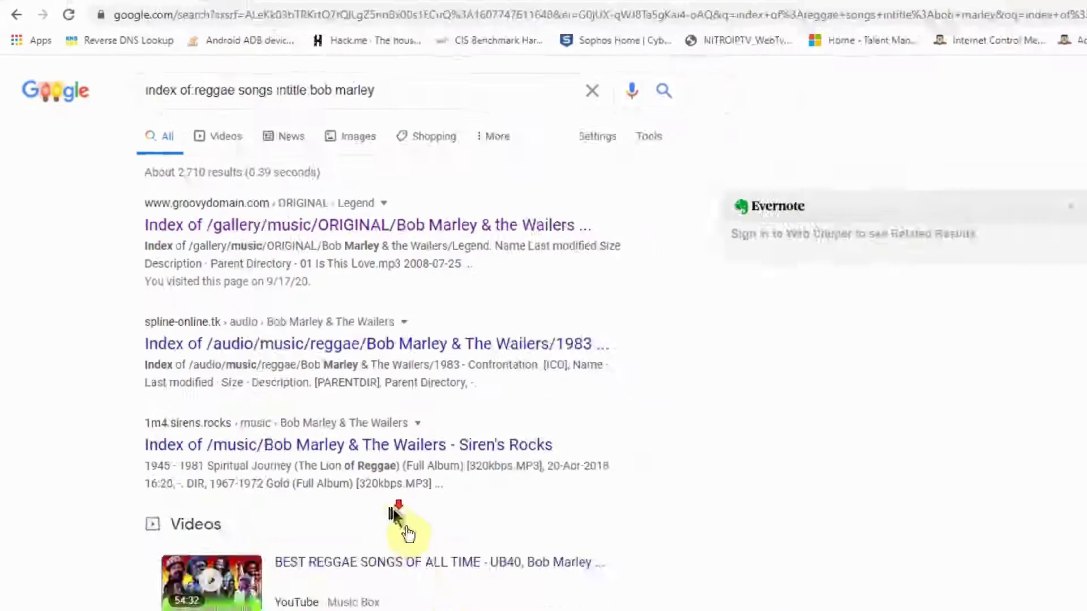
- Look through the Bob Marley results, open the ALBUMS page on manik.sk and return to the results list
scroll(396, 516, down, 7)
scroll(376, 537, up, 8)
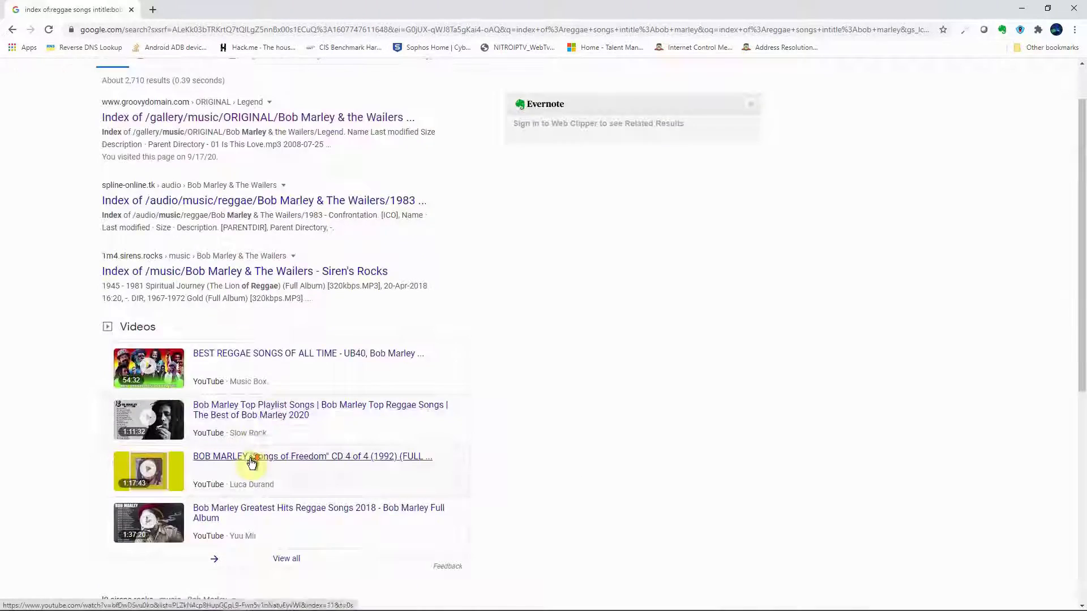
scroll(312, 594, down, 7)
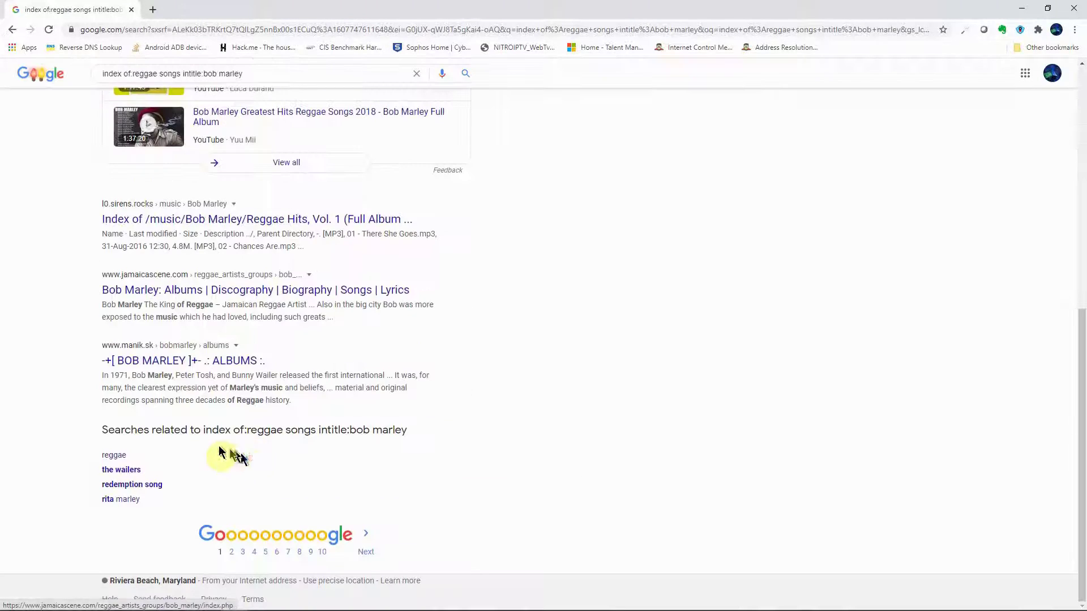
click(205, 360)
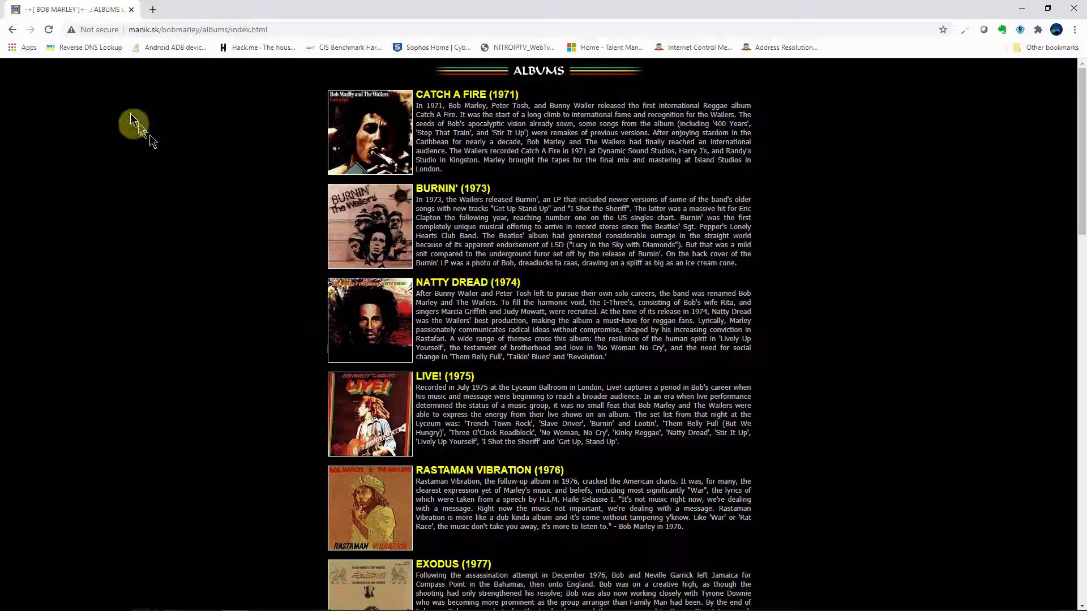
click(12, 29)
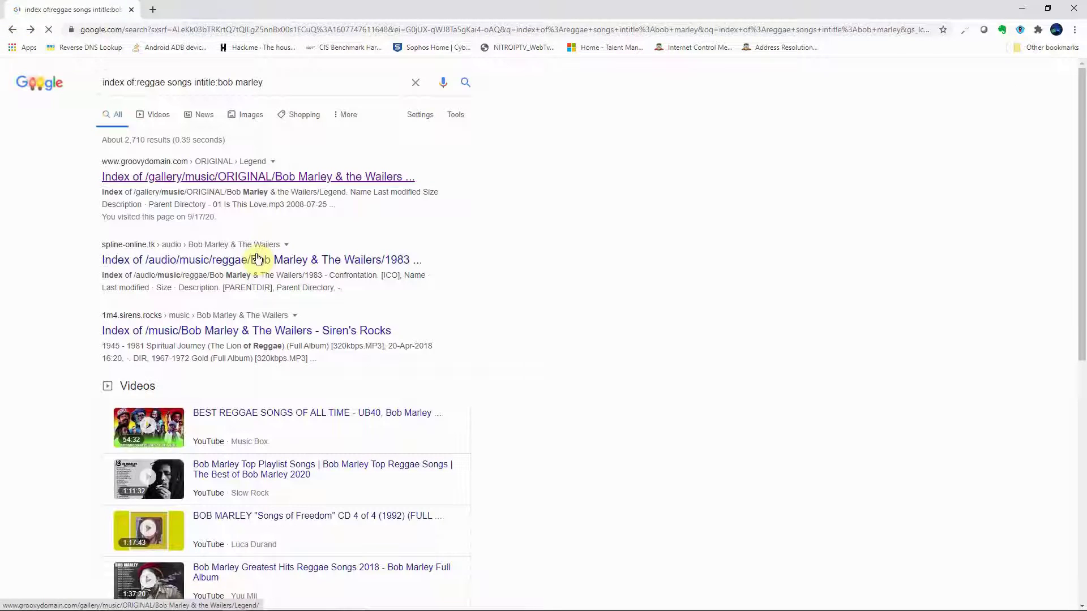
scroll(271, 88, down, 8)
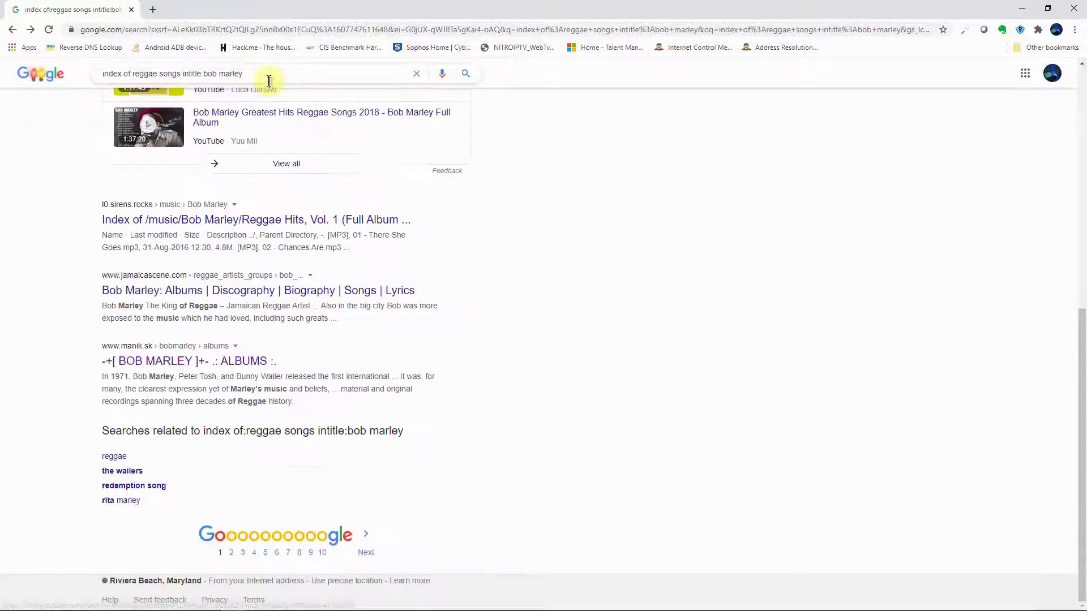
- Change the query to "index of:movies", run the search and highlight the result count
drag(261, 74, 132, 74)
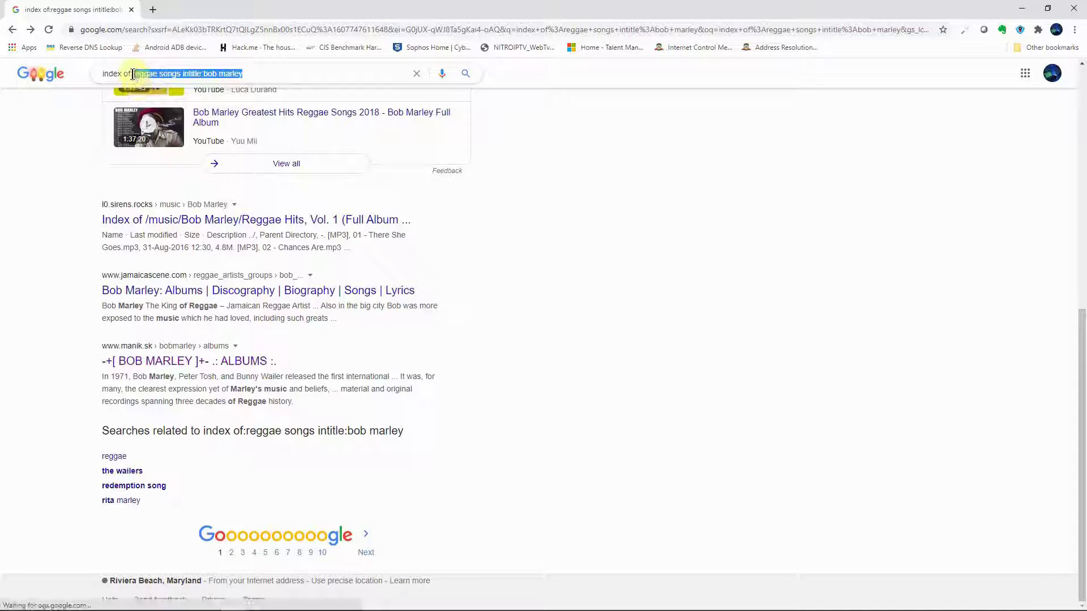
text(mo)
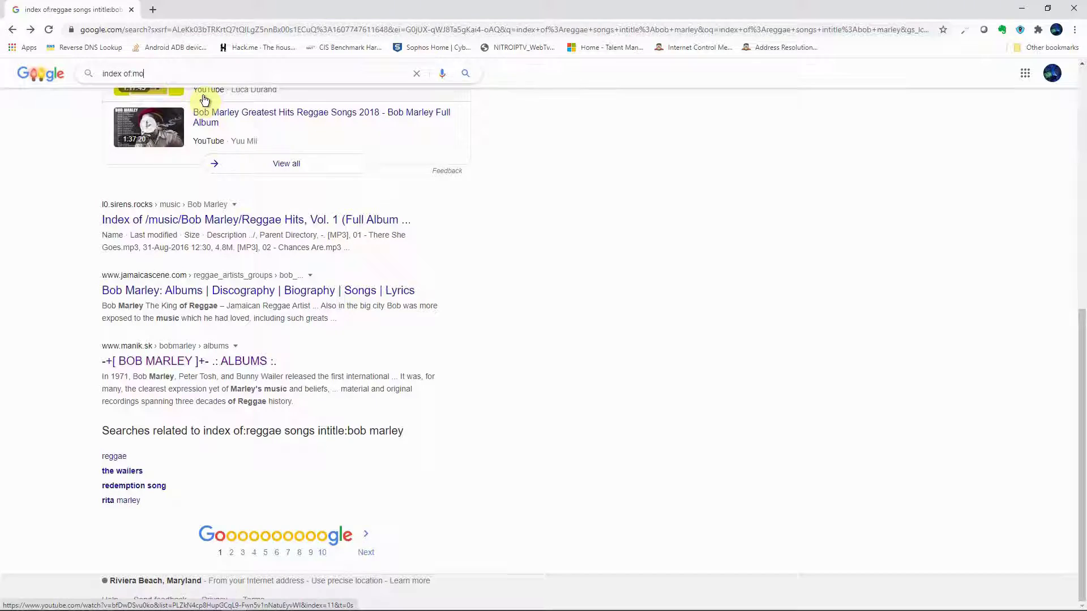
text(vies)
key(Return)
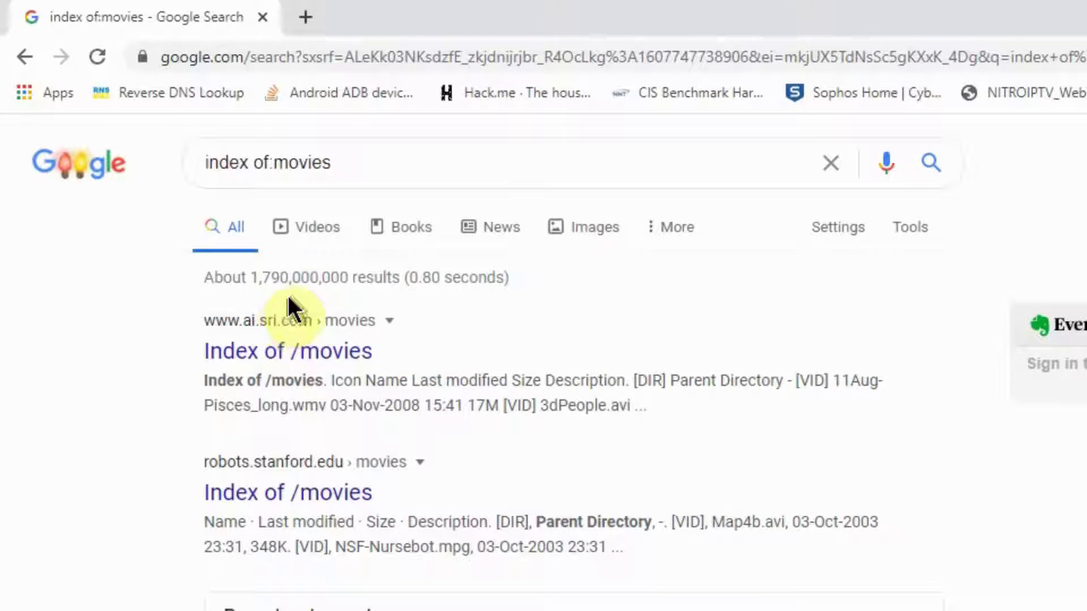
drag(339, 276, 294, 274)
drag(269, 280, 262, 277)
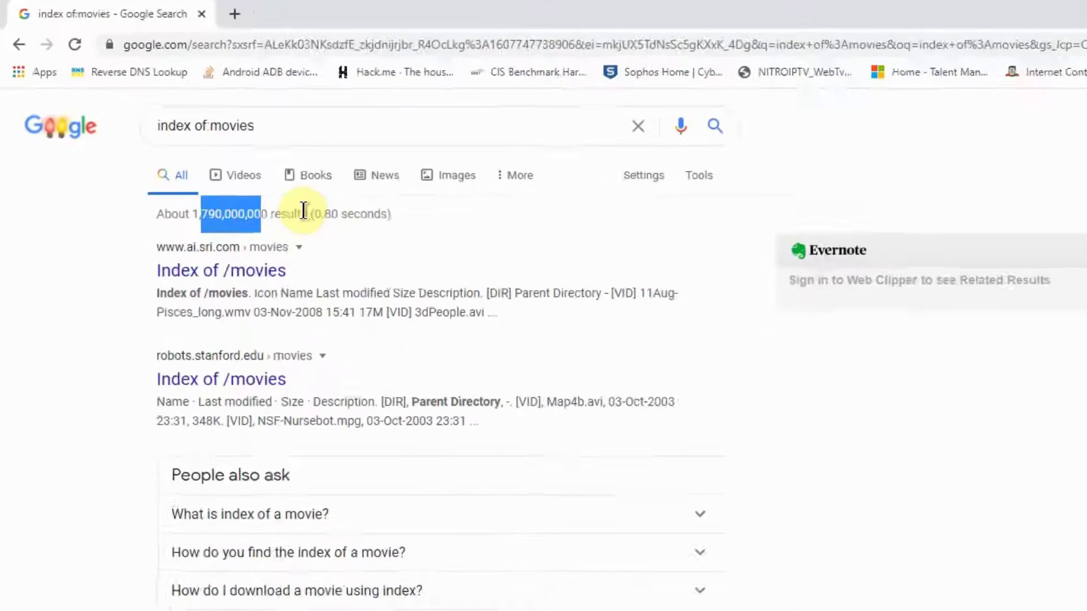
drag(304, 211, 185, 212)
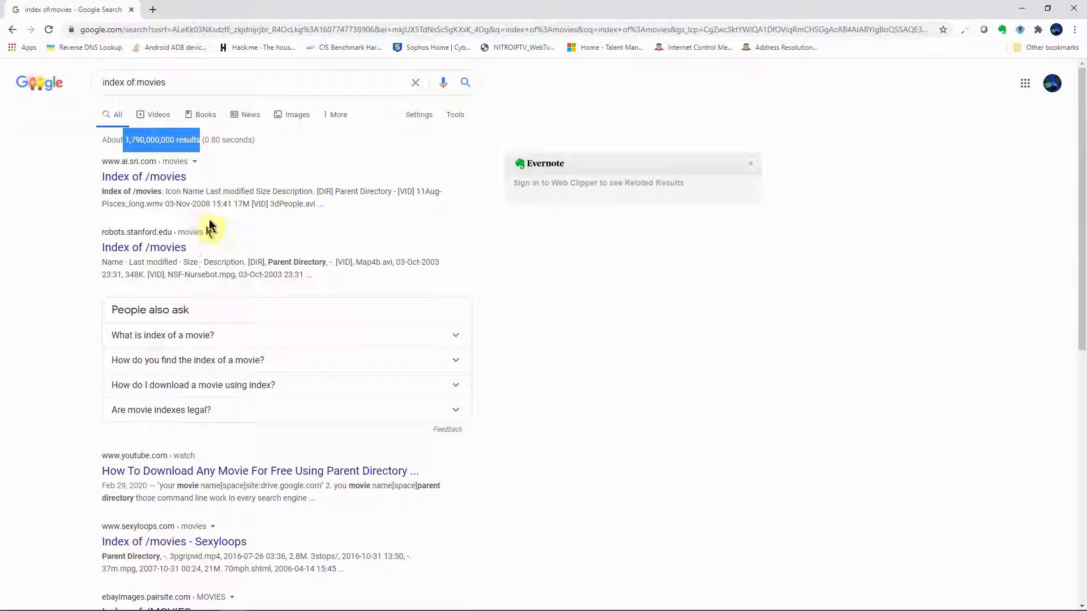
- Add "intitle:free movies" to the "index of:movies" query, run the search and highlight the result count
click(190, 88)
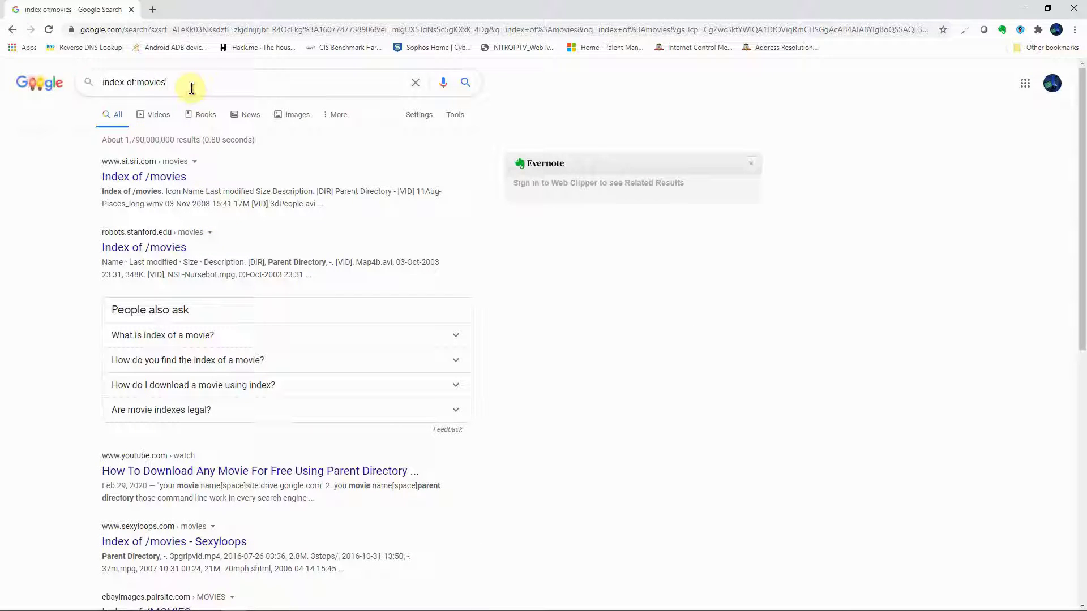
text(intitle)
text(:)
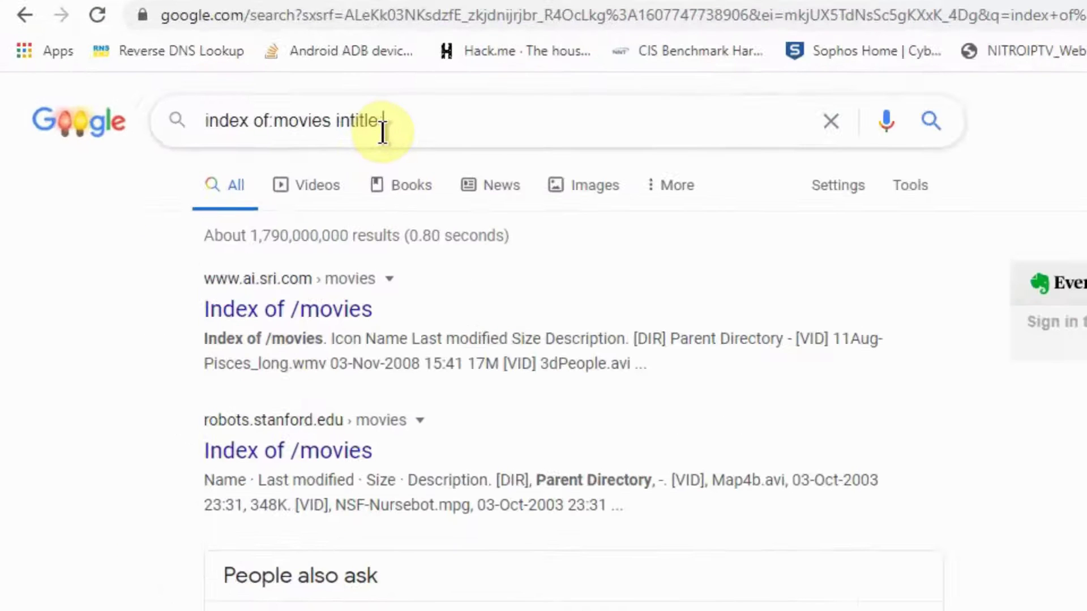
text(free mo)
text(vies)
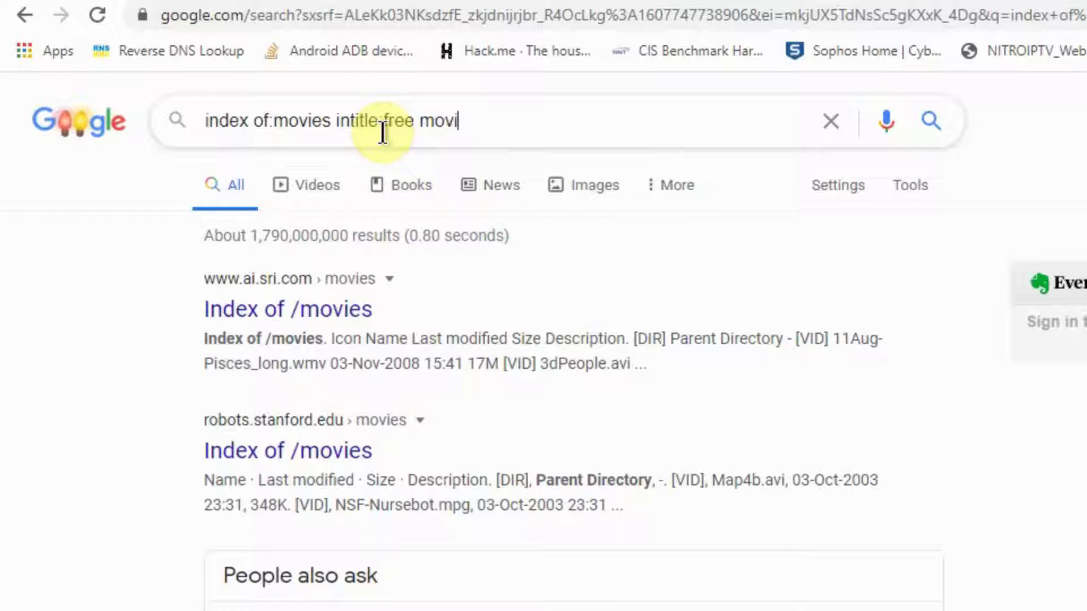
key(Return)
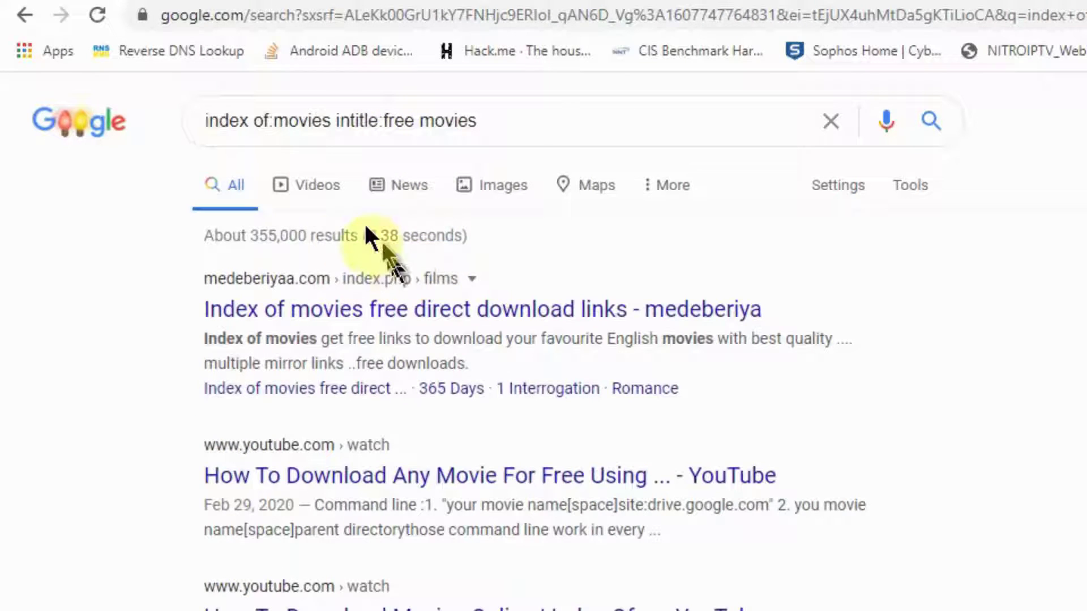
double_click(250, 236)
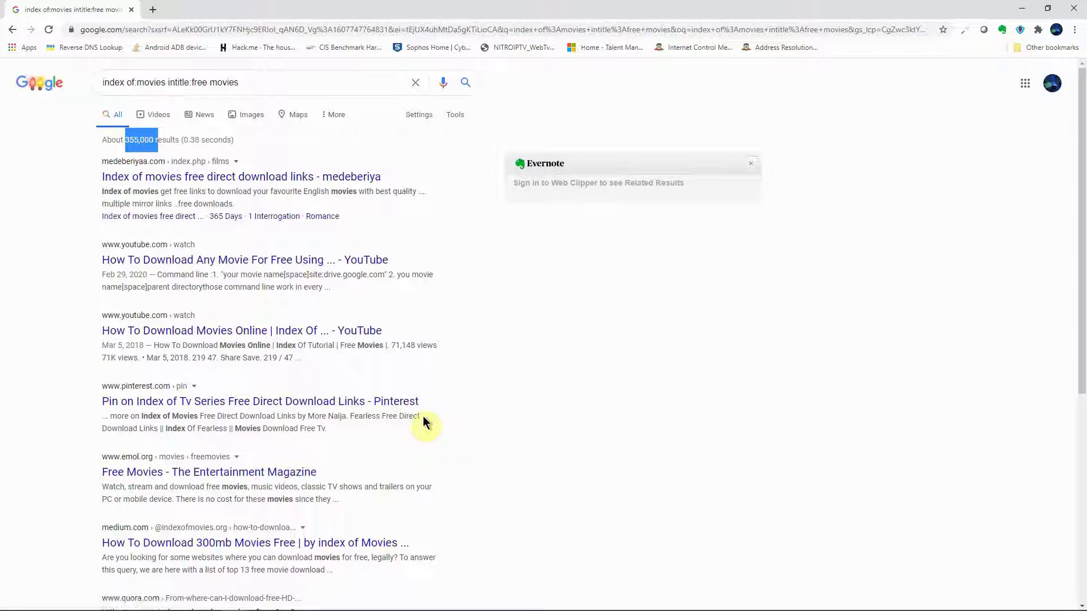
- Change the query to "index of:books", run the search and highlight the result count
drag(242, 80, 136, 80)
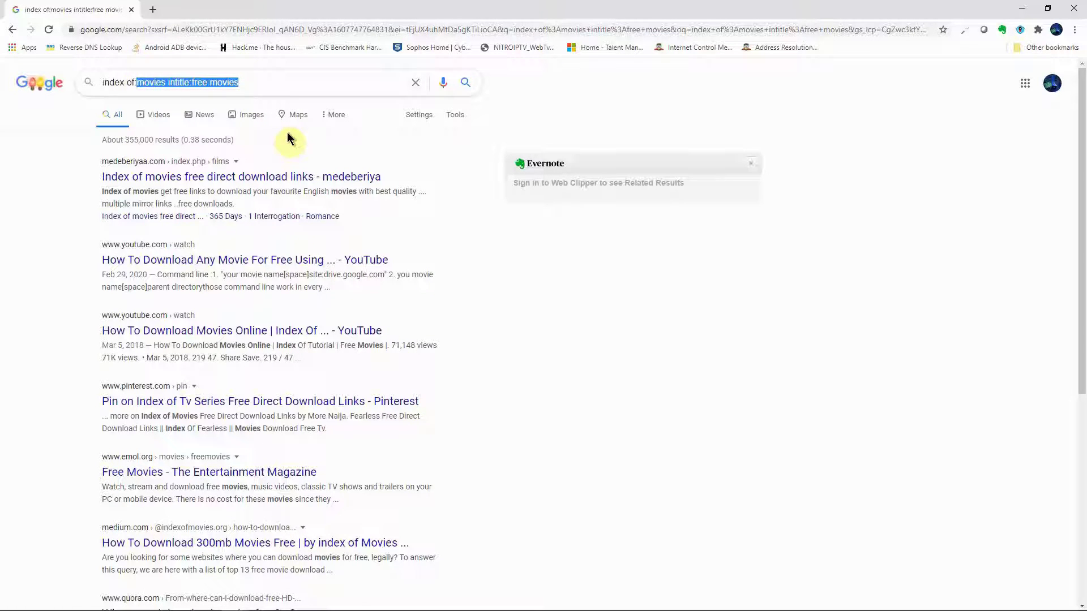
text(books)
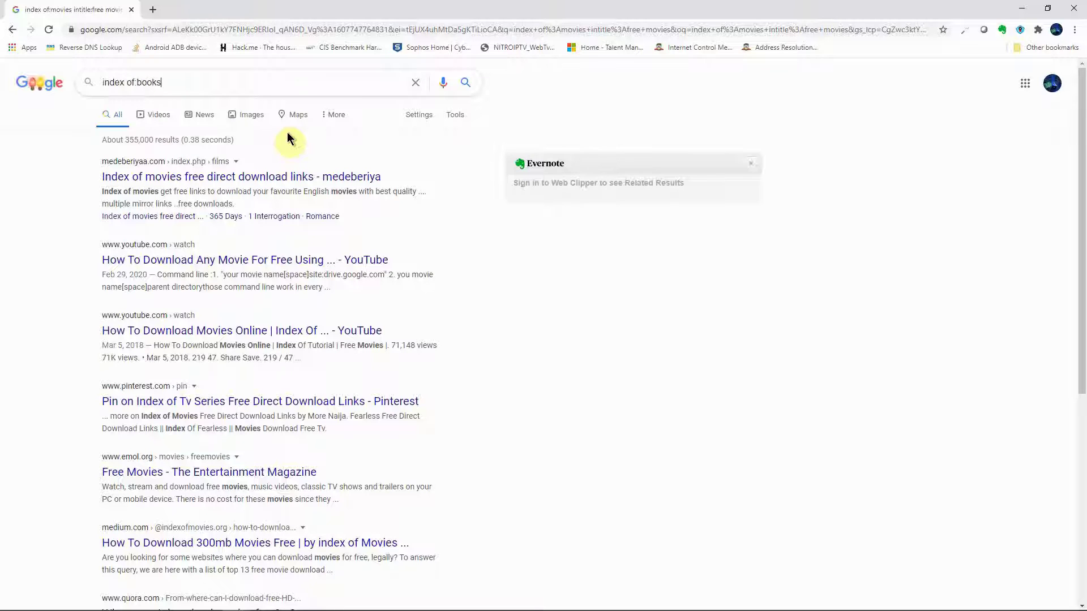
key(Return)
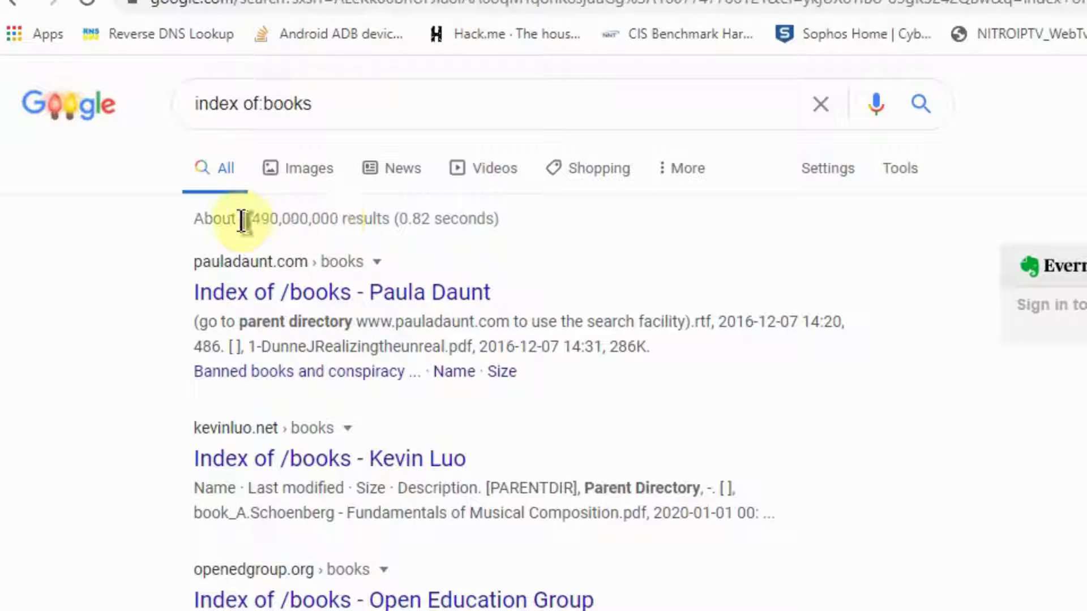
drag(245, 223, 362, 225)
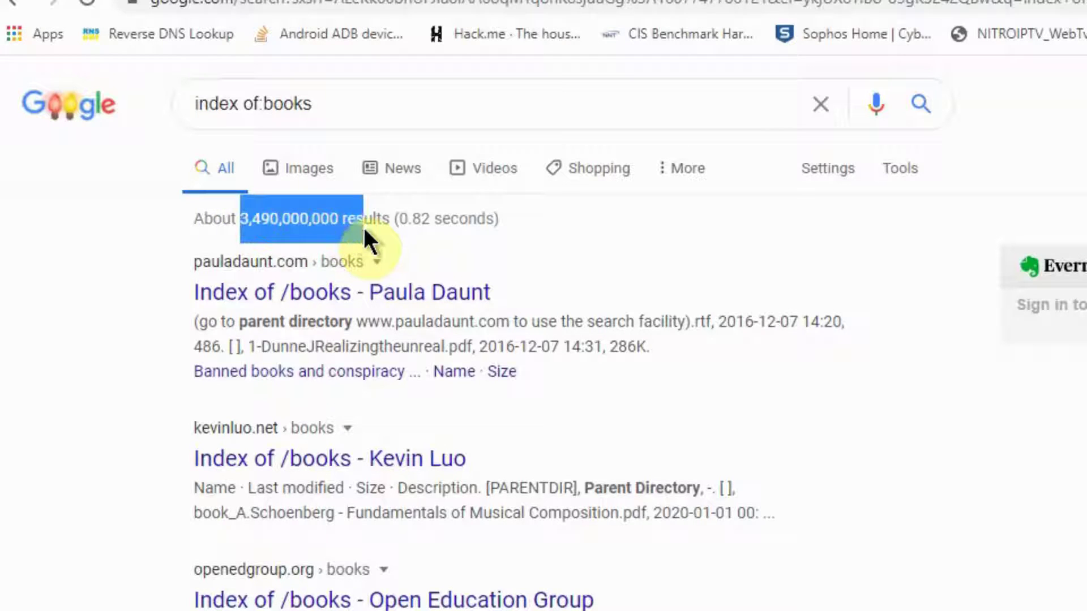
- Add "intitle:cybersecurity" to the "index of:books" query, run the search and highlight the result count
click(338, 88)
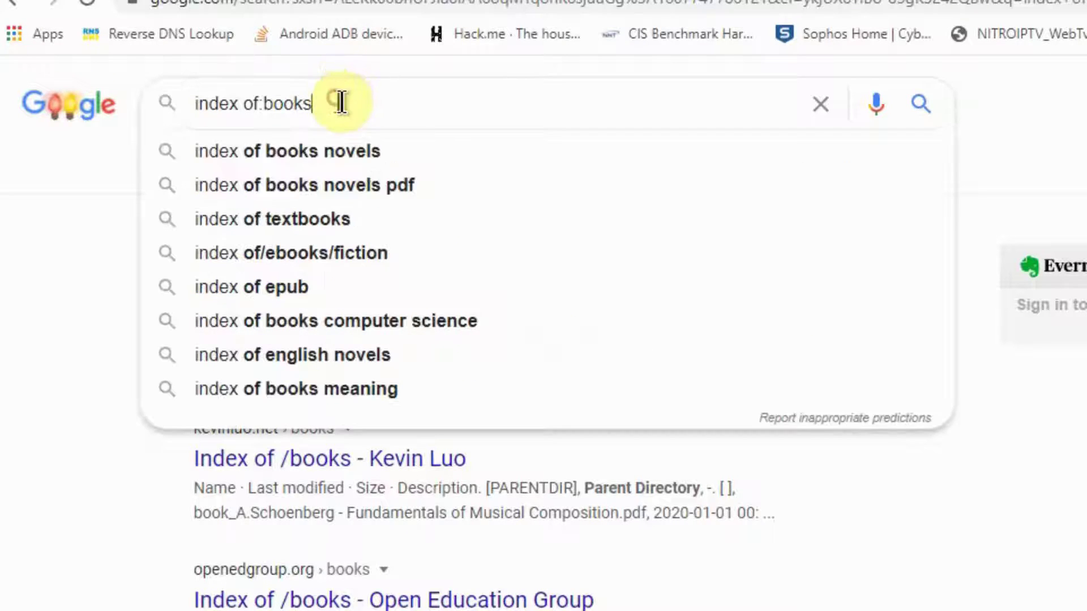
text(intit)
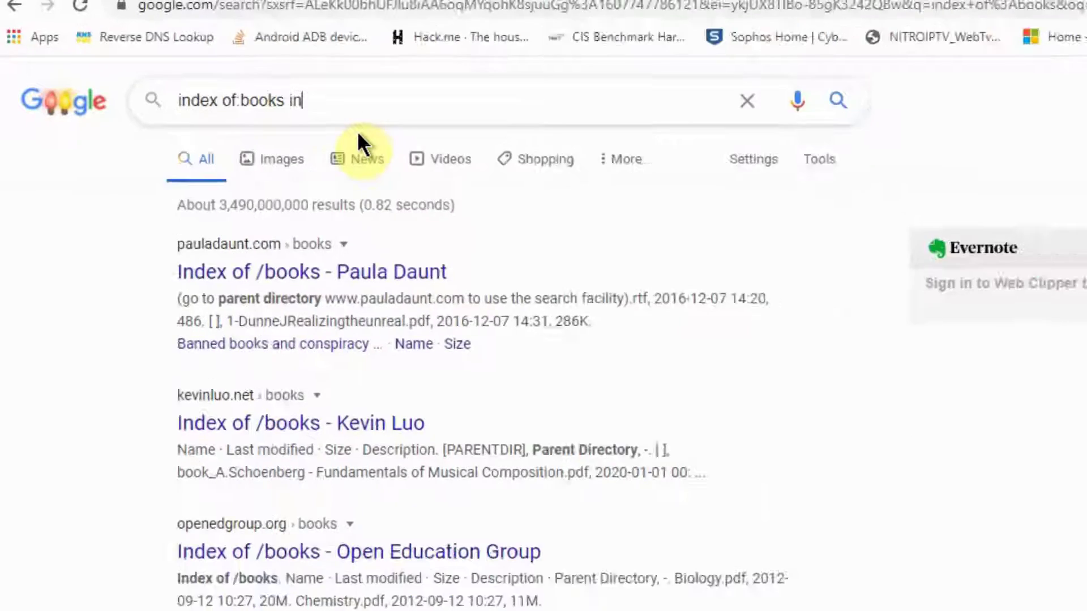
text(le)
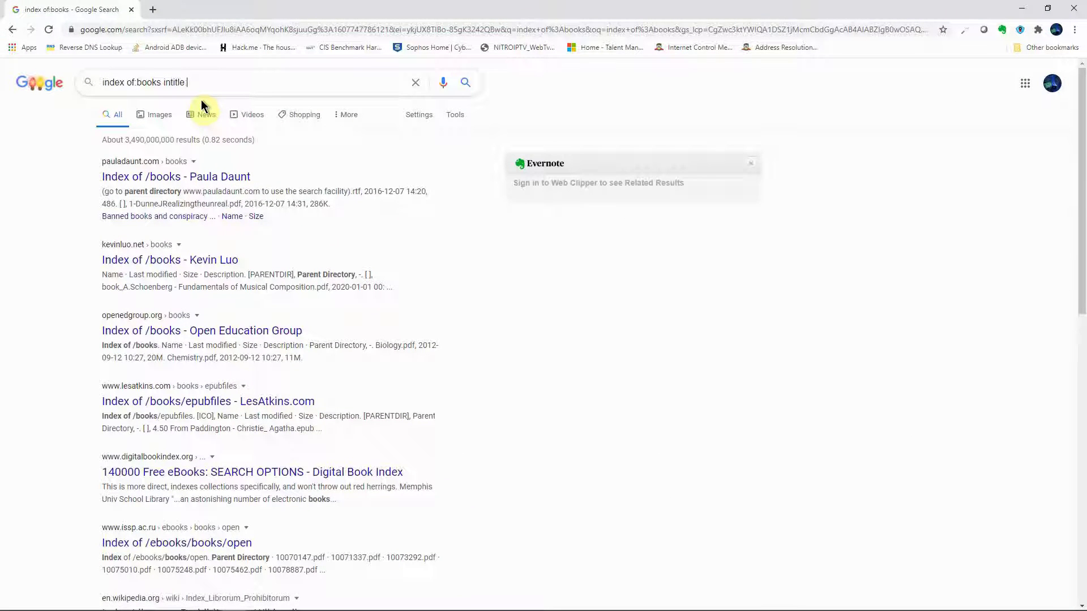
text(:cy)
text(be)
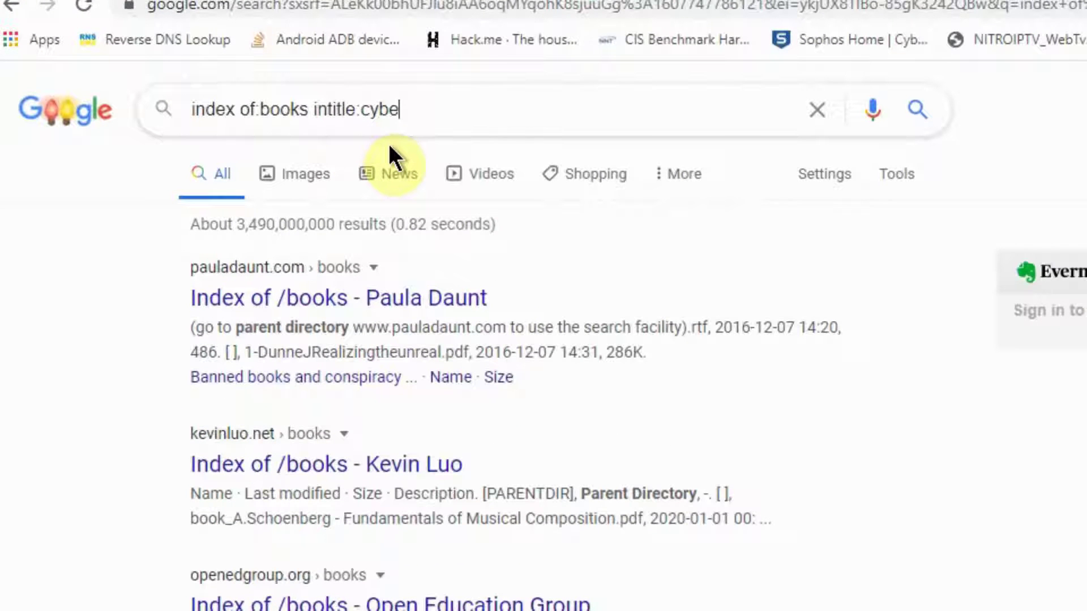
text(rsecurity)
key(Return)
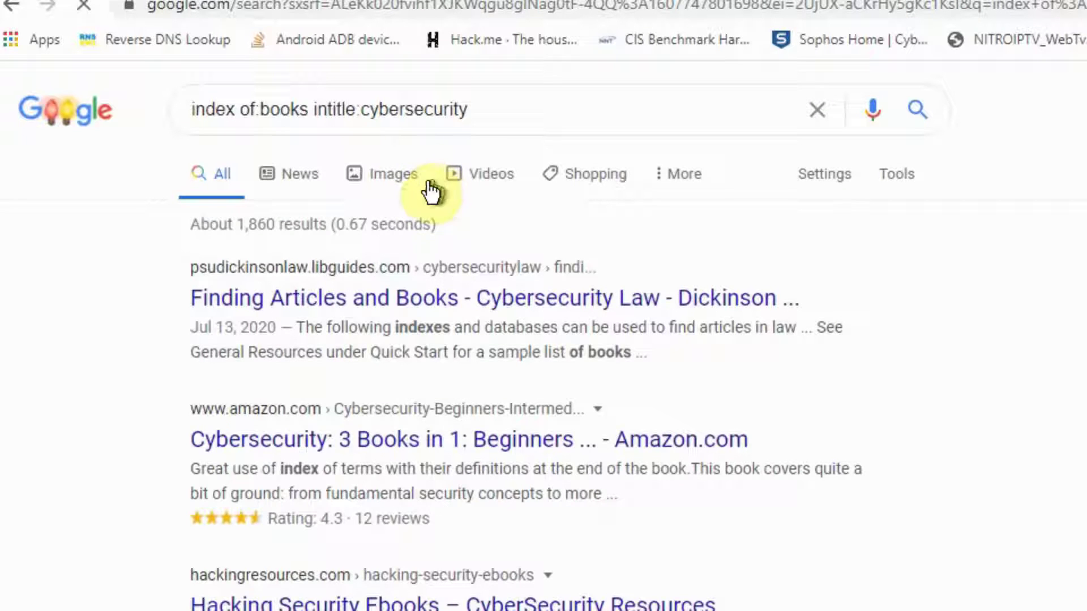
drag(233, 226, 305, 227)
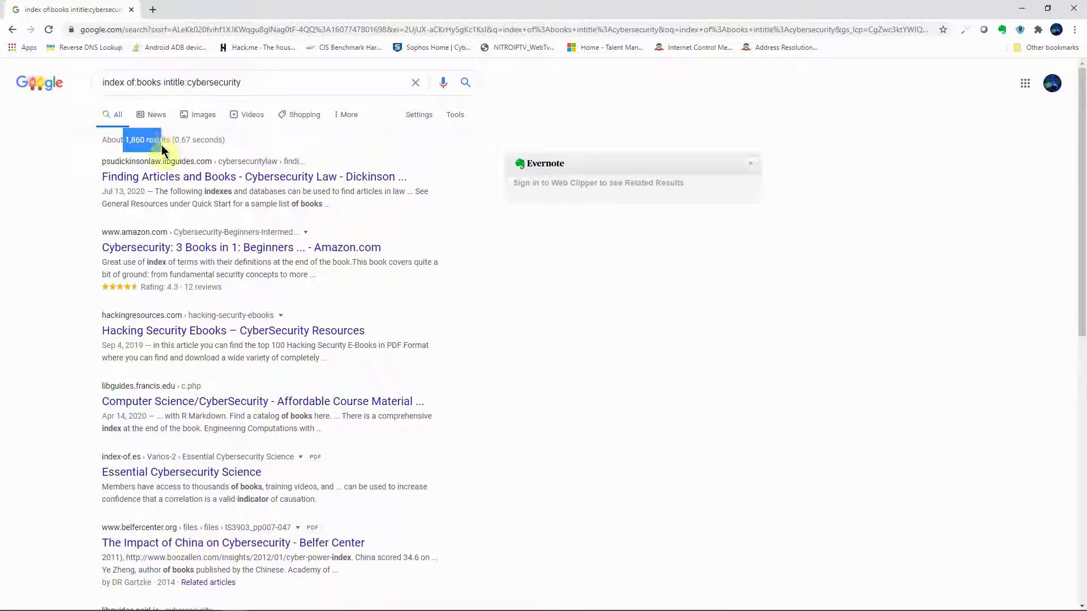
- Add "filetype:pdf" to the "index of:books intitle:cybersecurity" query, run the search, highlight the result count and skim the results
drag(162, 145, 168, 142)
click(243, 85)
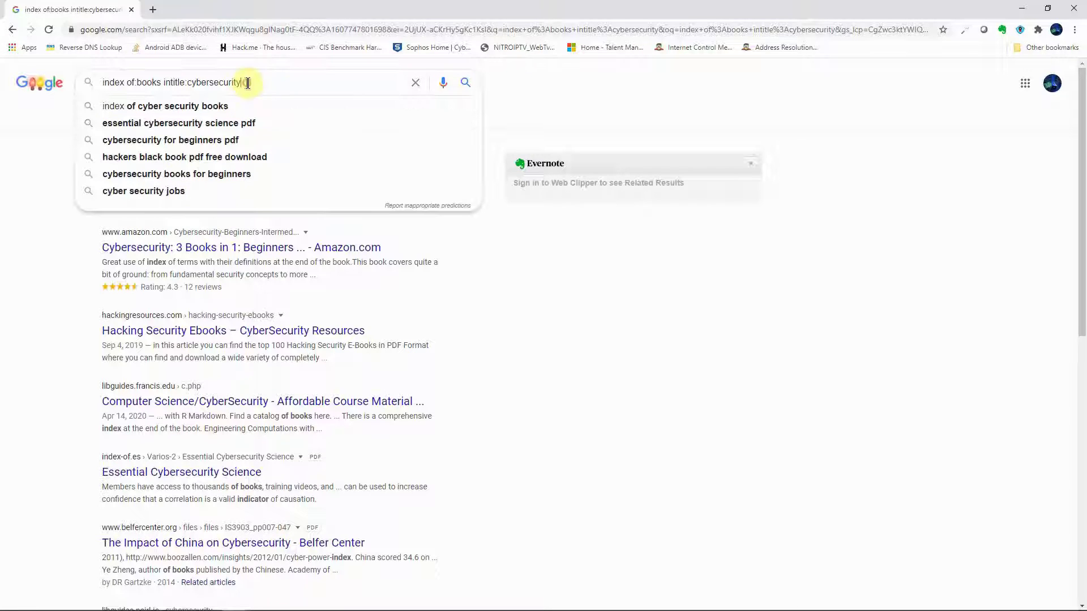
text(fil)
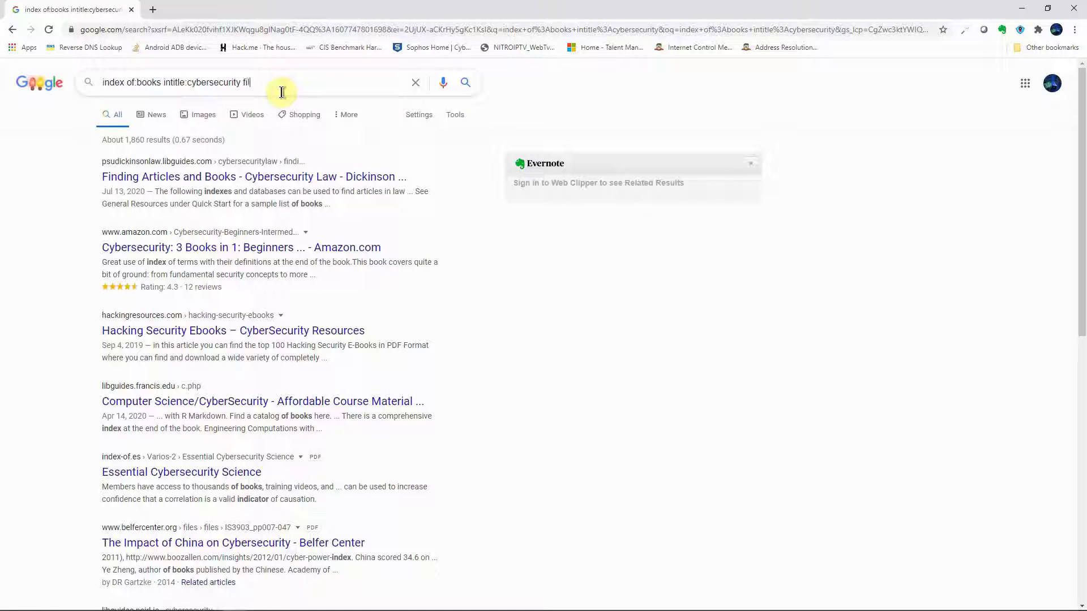
text(etype)
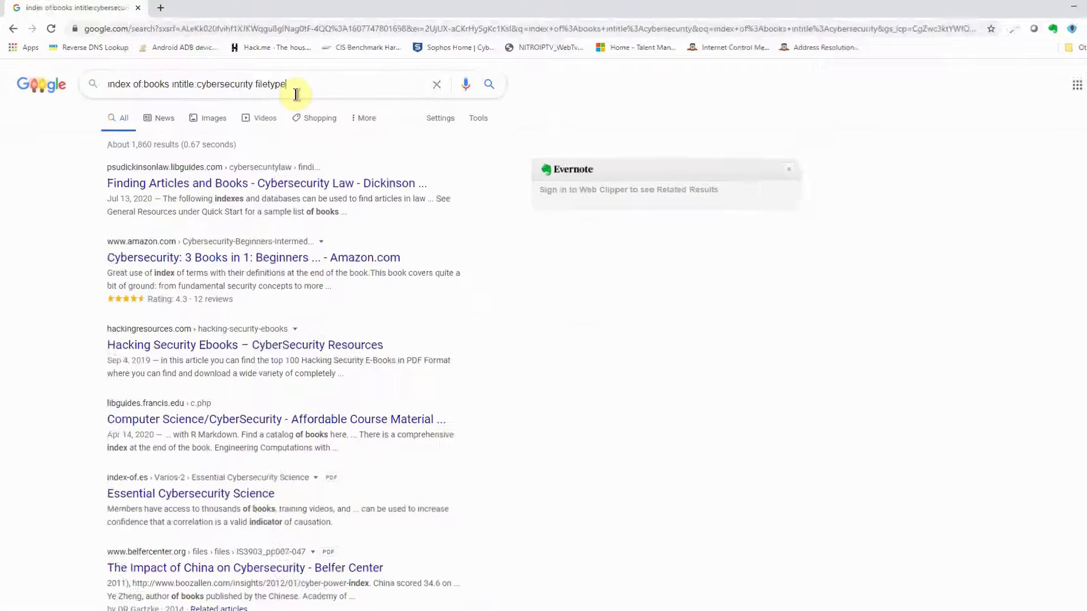
text(:pdf)
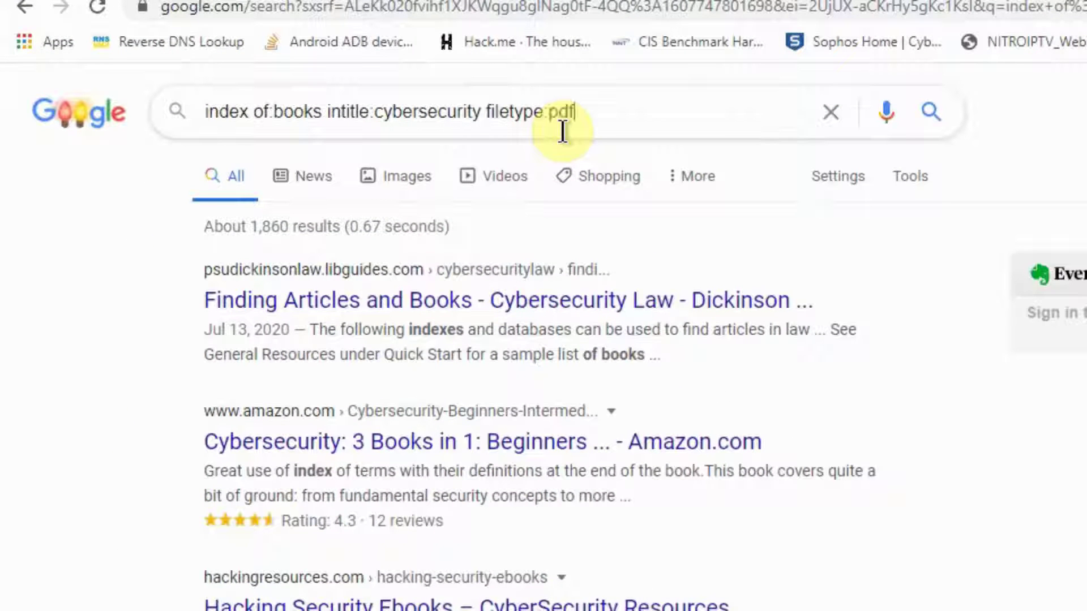
key(Return)
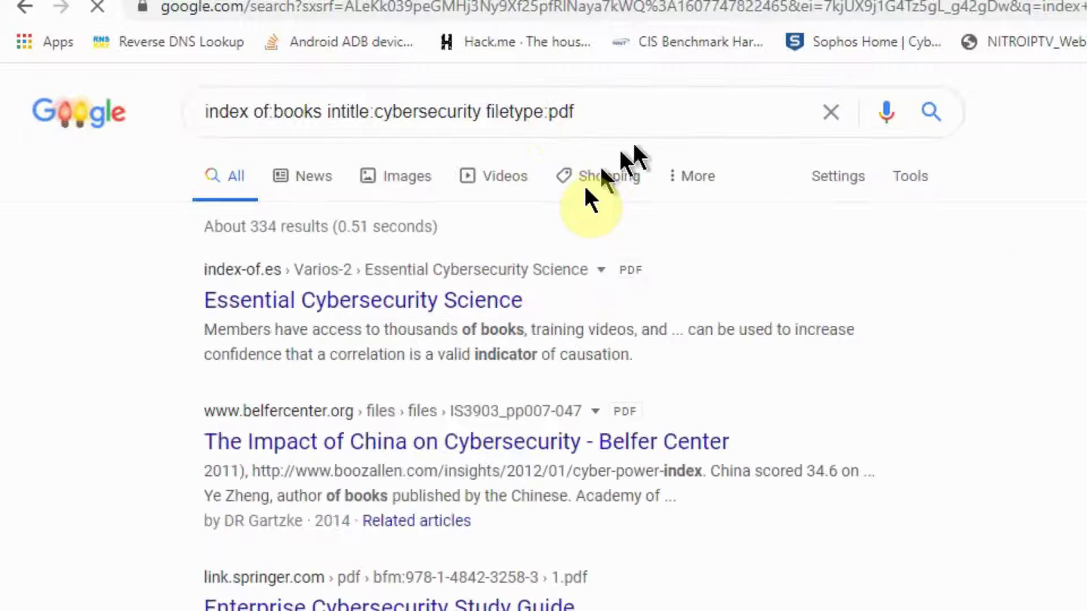
drag(249, 226, 326, 230)
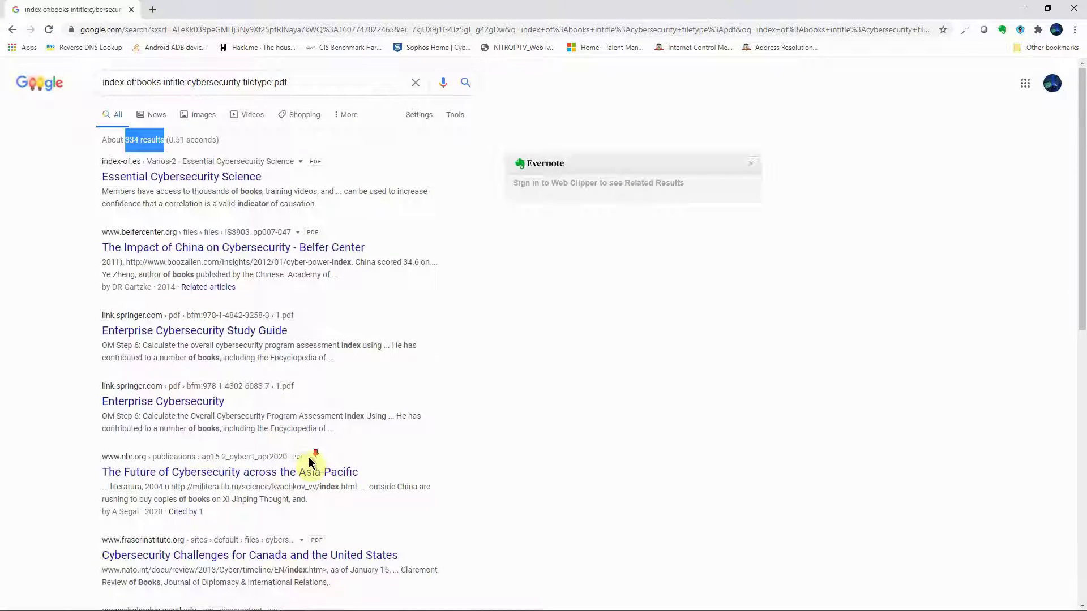
scroll(305, 461, down, 5)
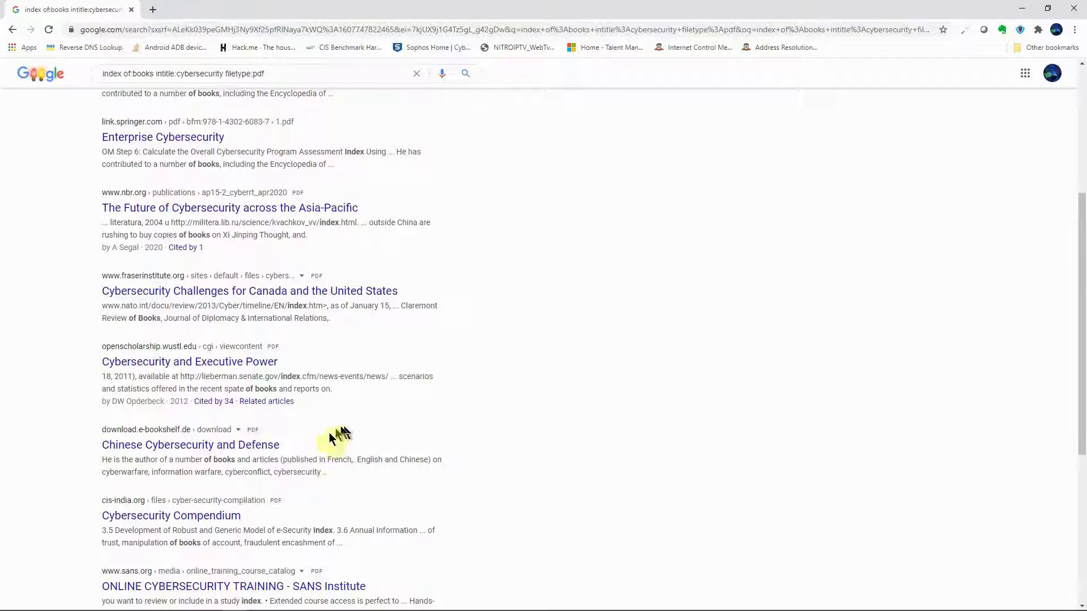
scroll(391, 427, up, 5)
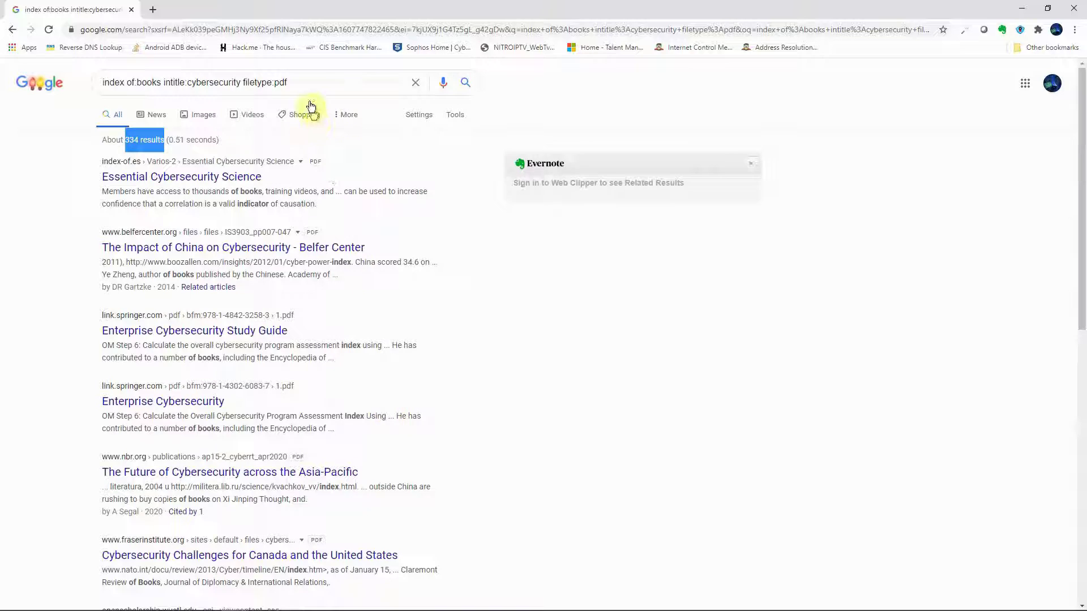
- Search the web for "google scholar" and open the Google Scholar site from the results
drag(309, 83, 99, 85)
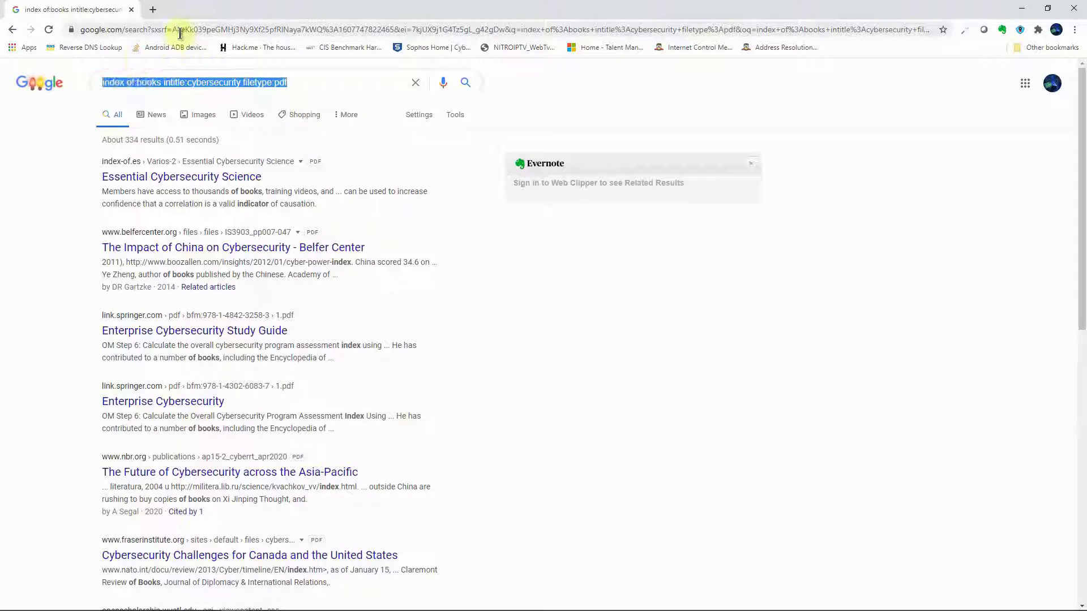
click(290, 31)
text(google)
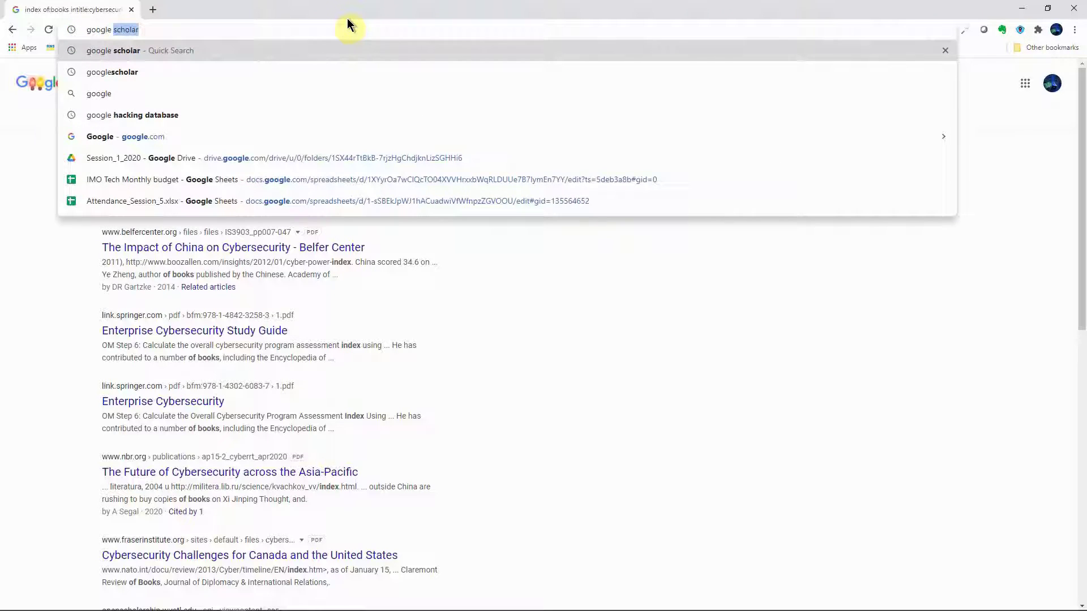
click(140, 50)
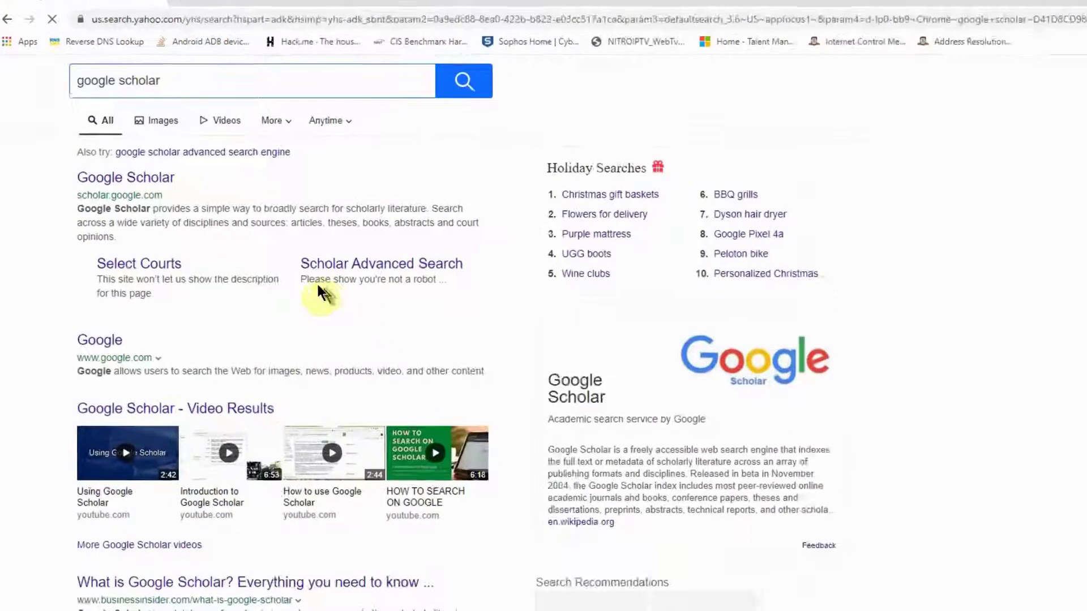
click(121, 156)
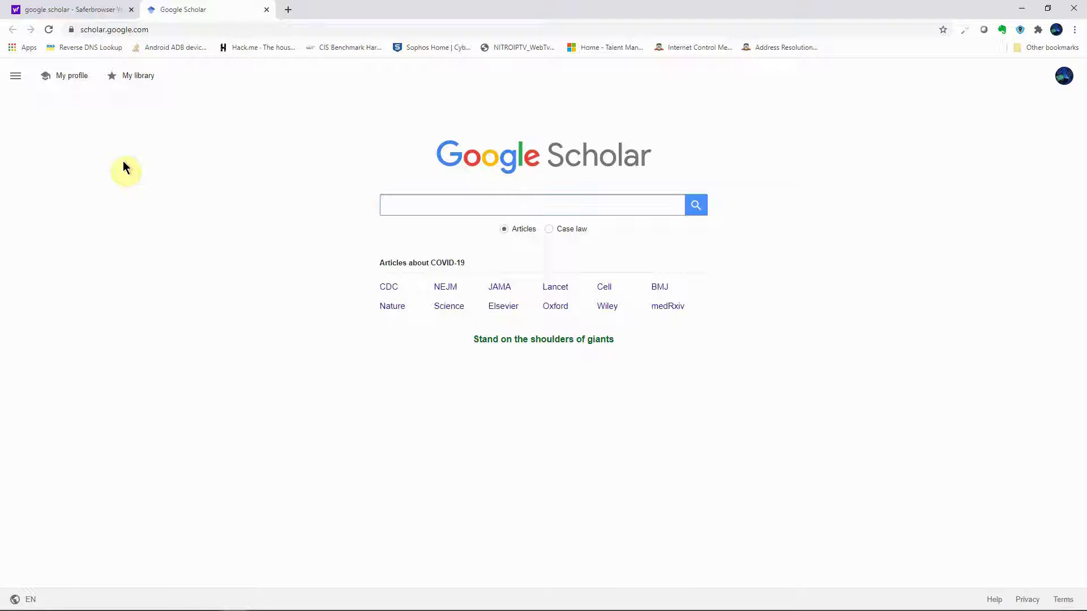
- Search Google Scholar articles for "social sciences" and look through the first page of results
click(426, 213)
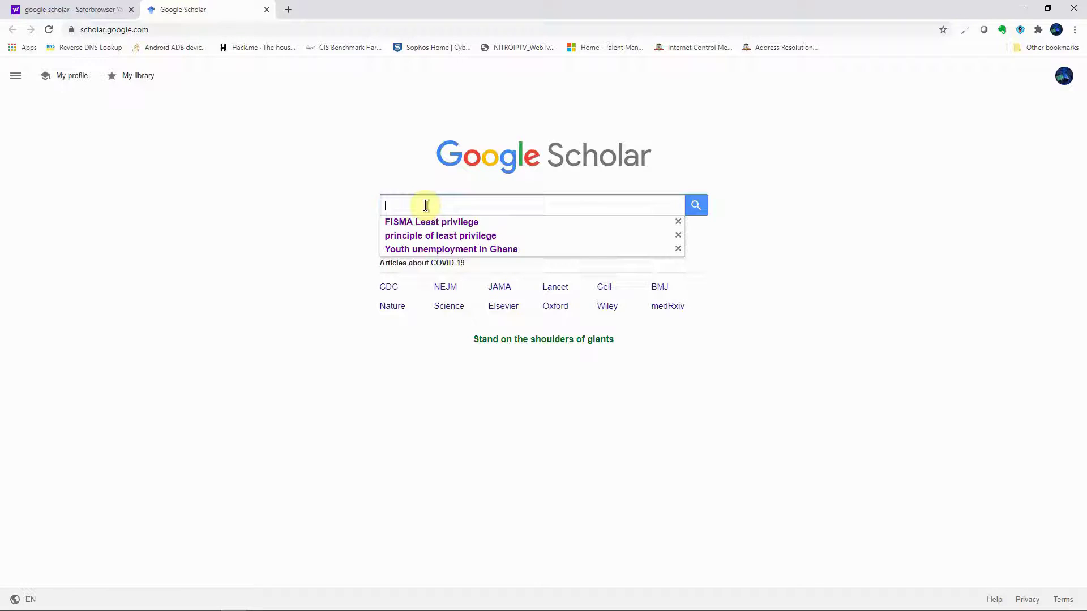
text(social )
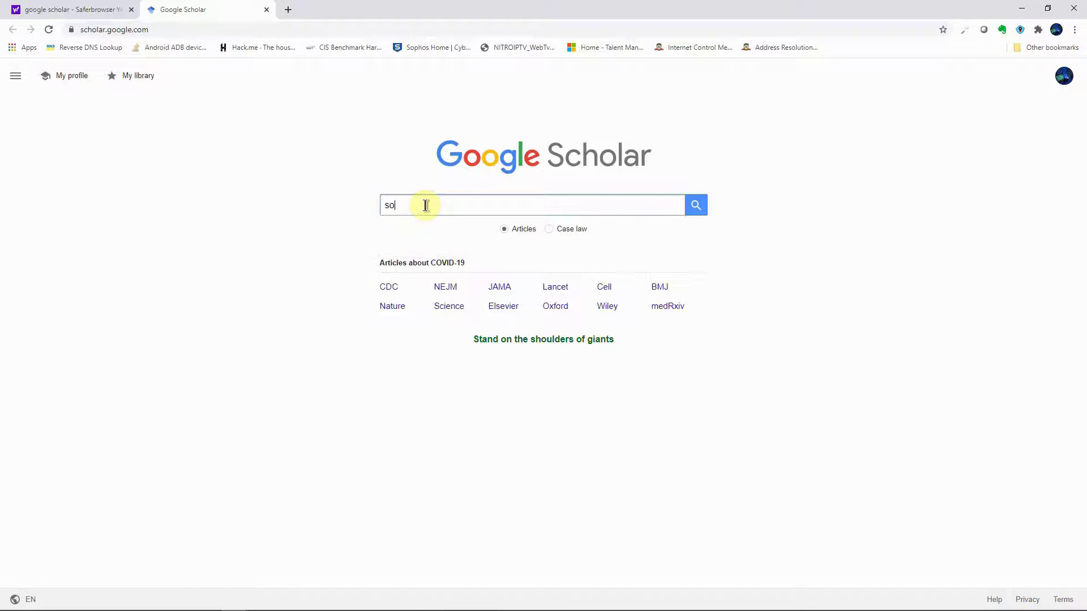
text(s)
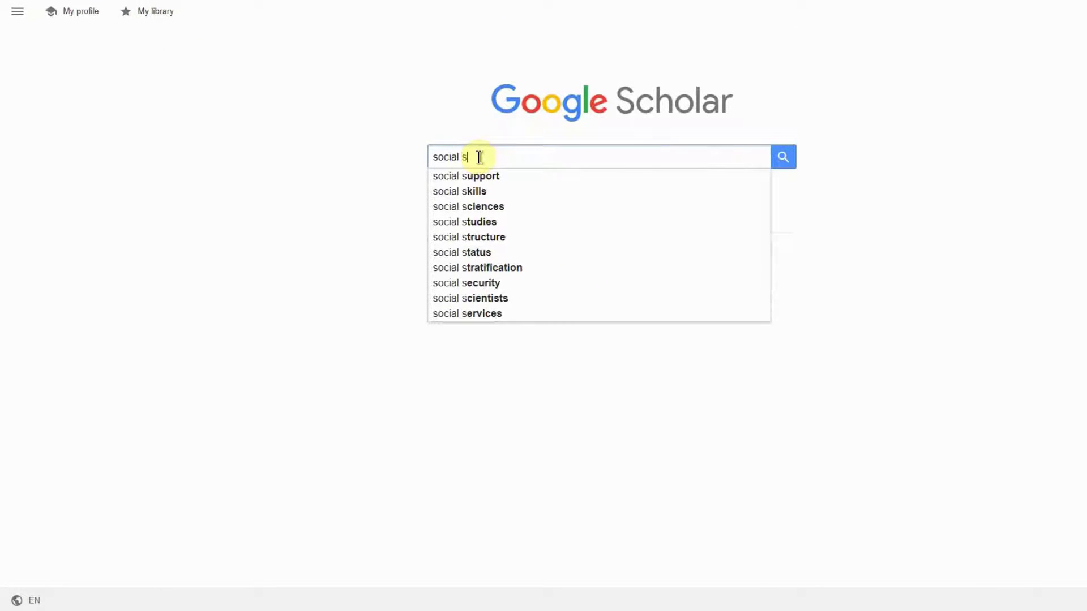
text(ciences)
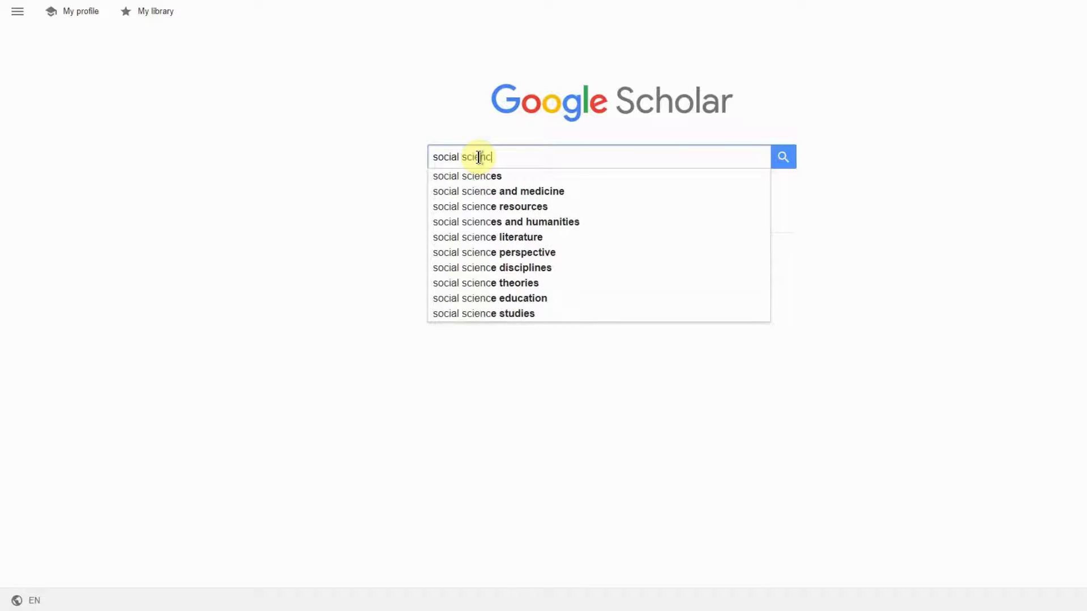
key(Return)
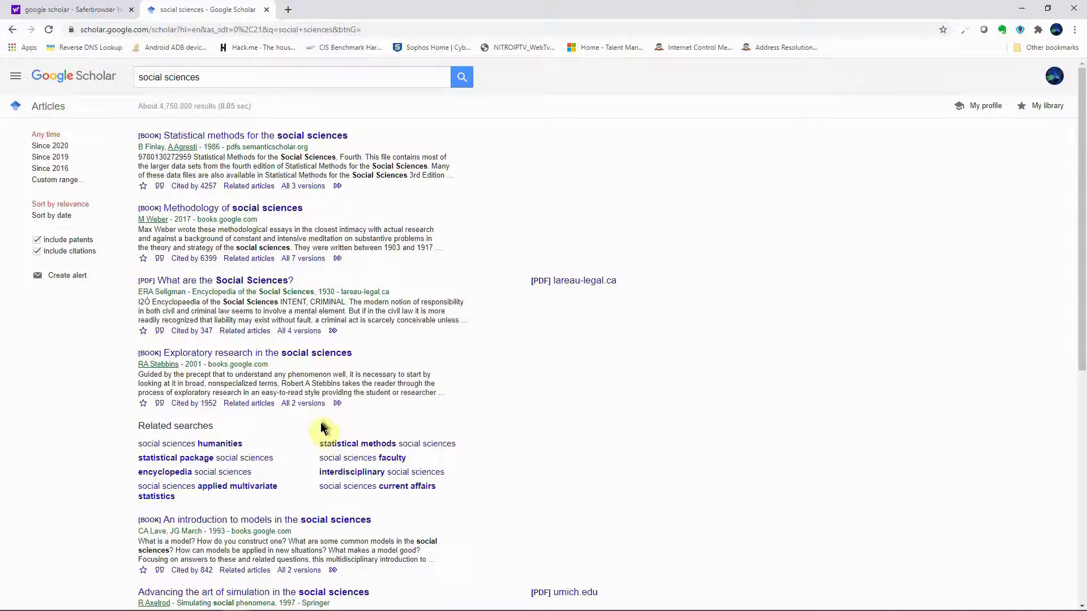
scroll(320, 429, down, 5)
scroll(317, 439, down, 3)
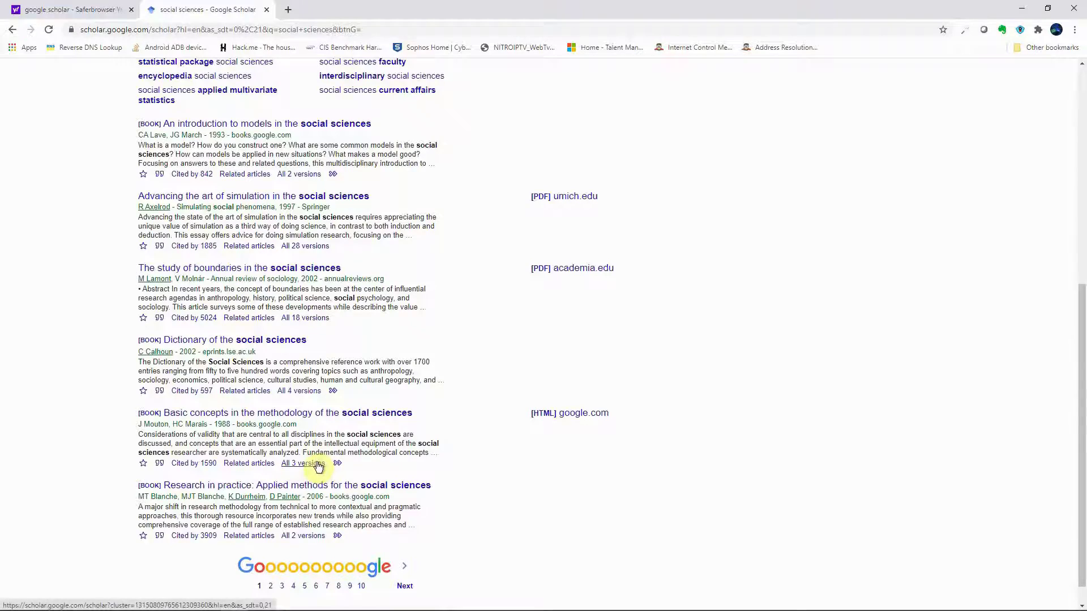
scroll(345, 411, down, 1)
scroll(345, 411, up, 8)
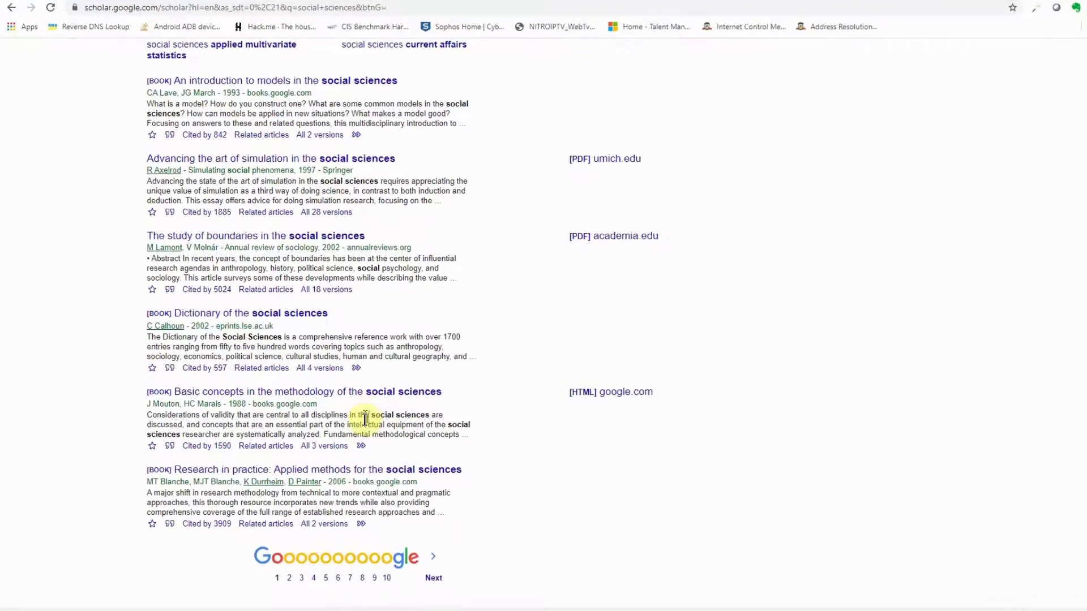